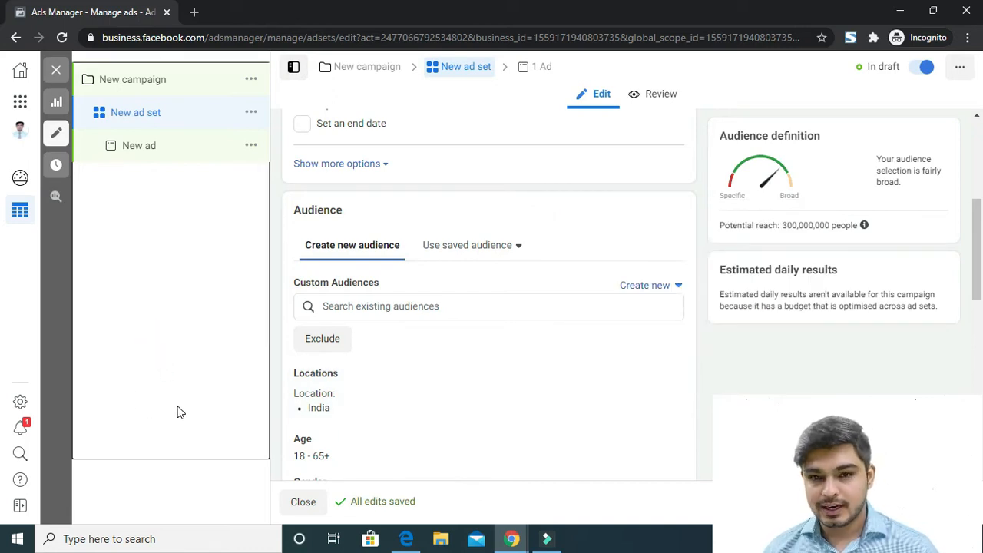
Set the ad set's location targeting to "People living in this location"
scroll(490, 339, down, 1)
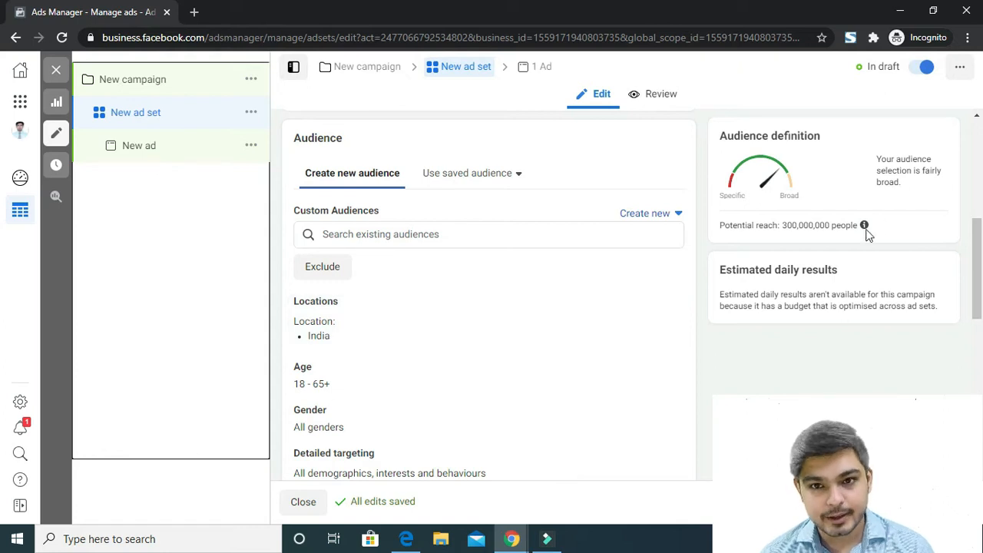
mouse_move(864, 225)
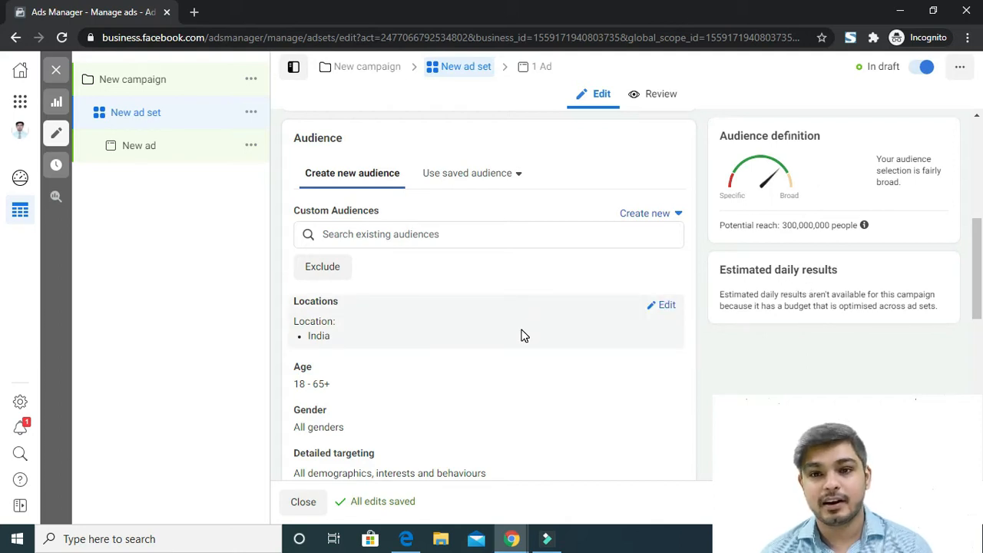
click(662, 304)
click(521, 323)
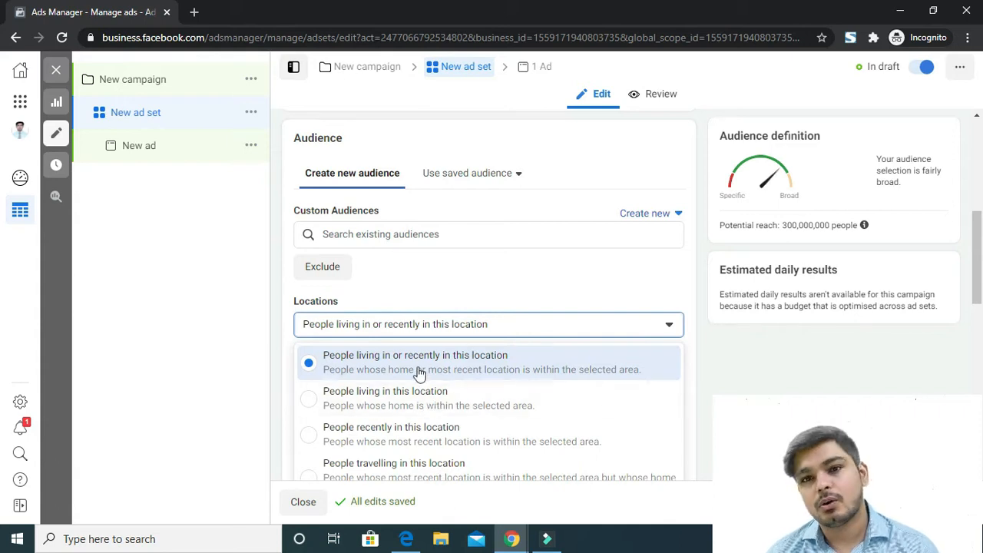
click(403, 406)
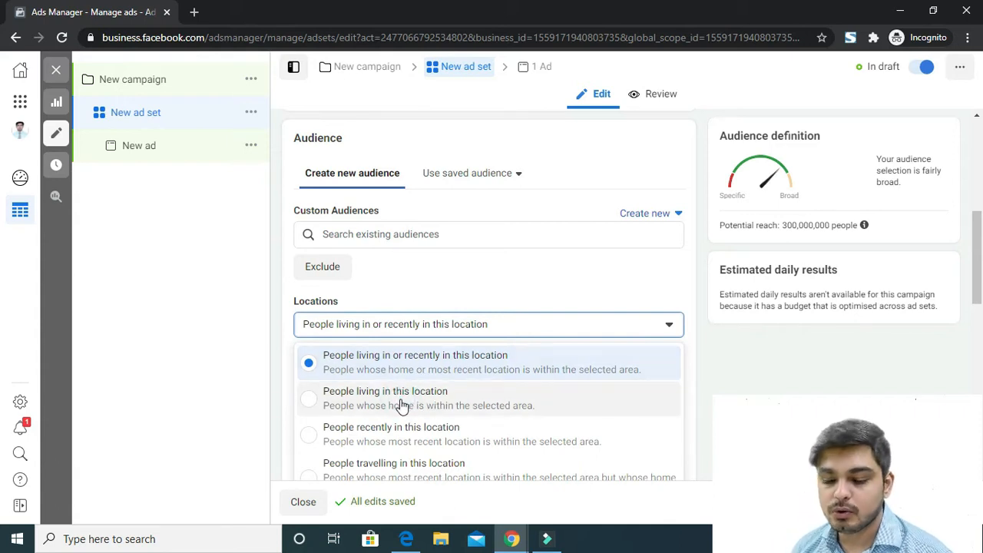
Add the city of Delhi, Delhi, India as a targeted location
click(408, 427)
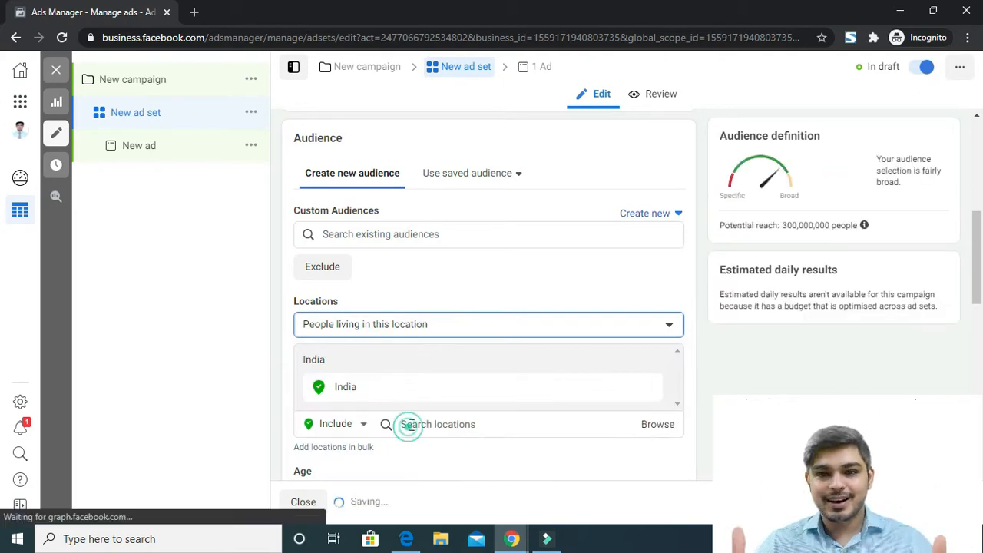
text(delhi)
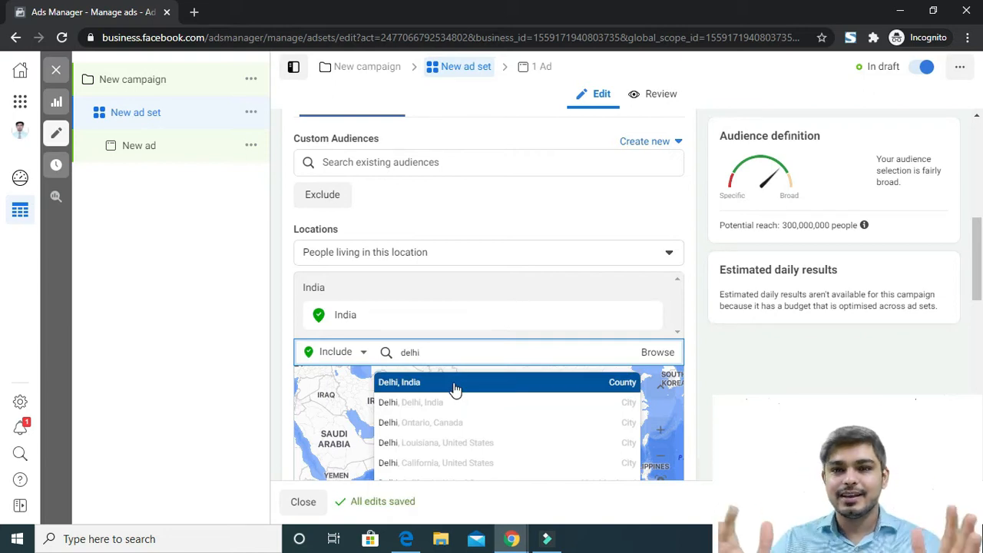
click(455, 403)
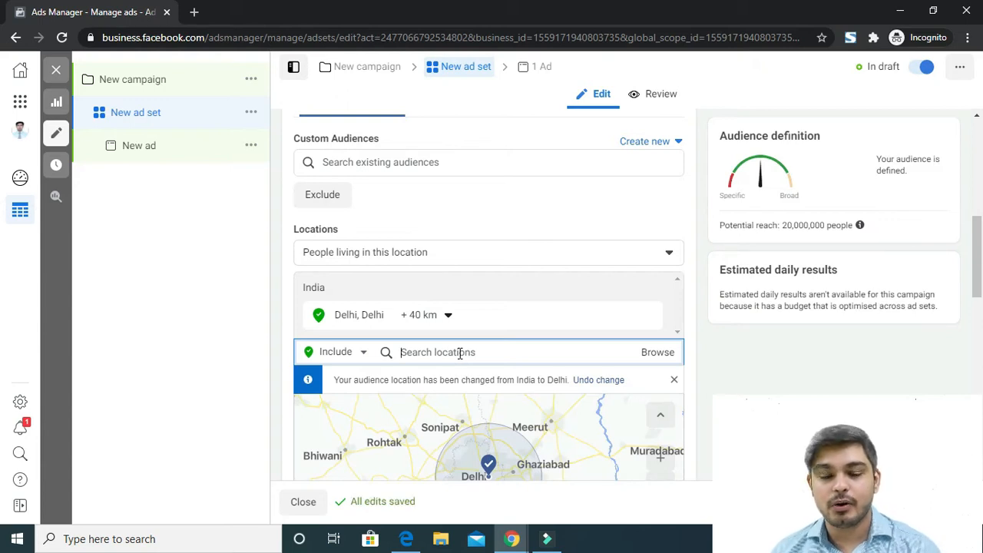
Add the regions Rajasthan and Madhya Pradesh, India to the targeted locations
text(rajasthan)
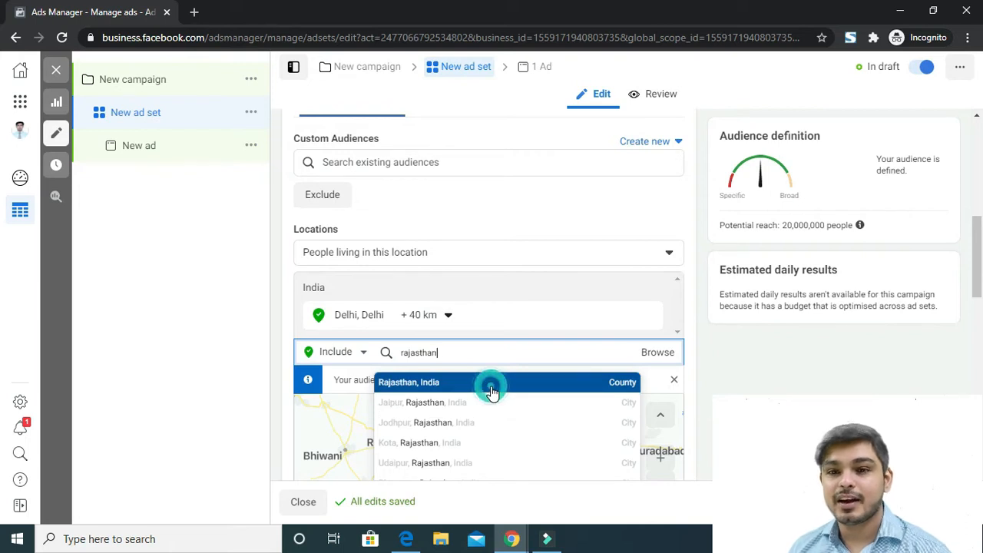
click(487, 387)
scroll(583, 365, down, 1)
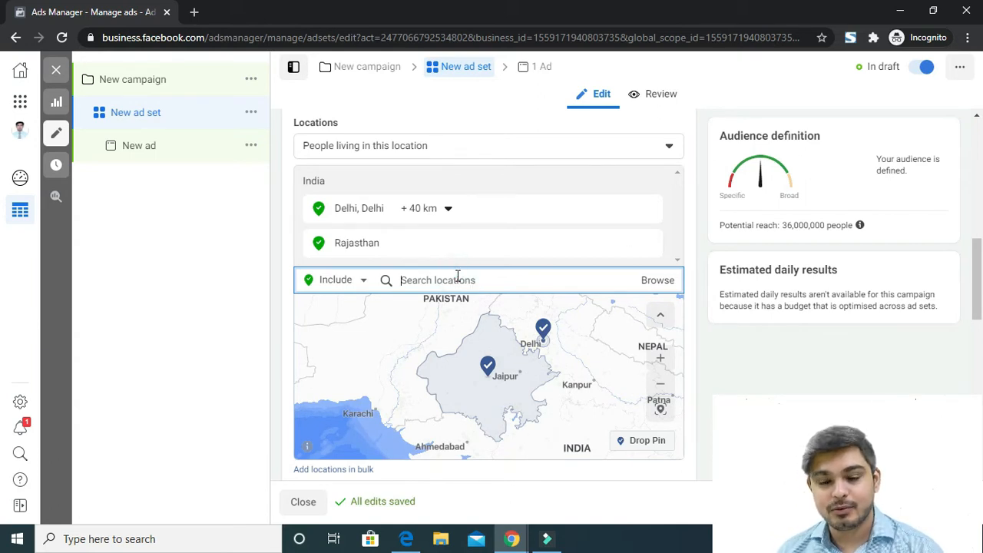
text(mad)
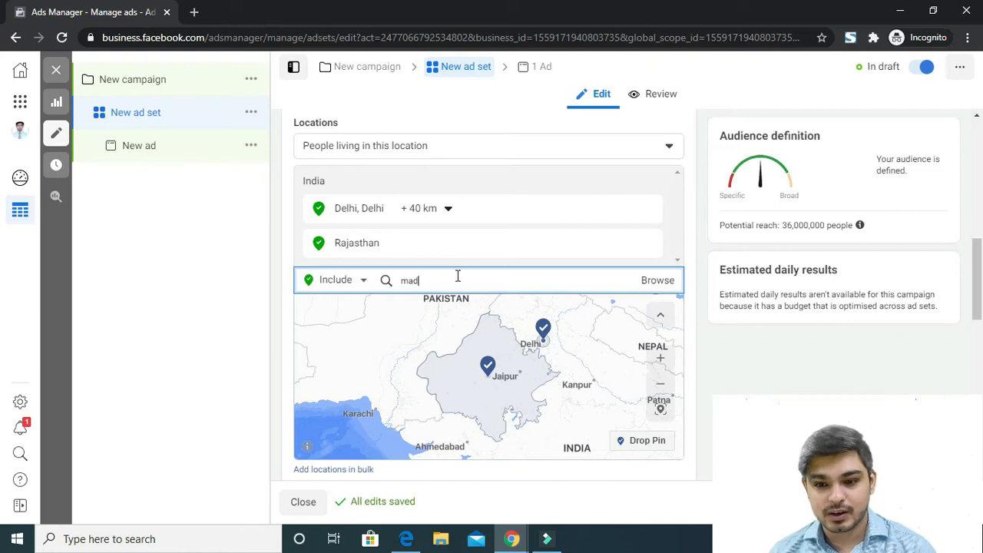
text(hya pra)
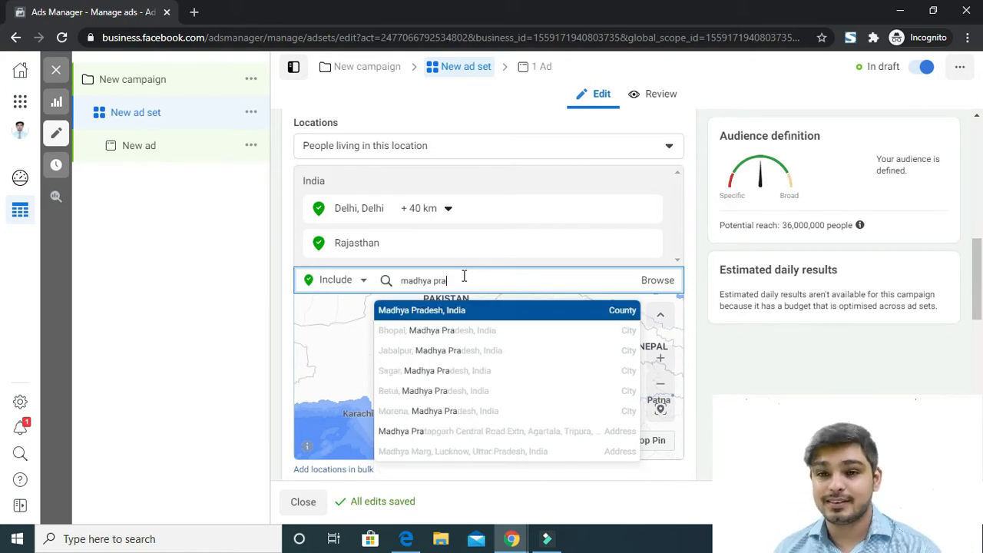
click(473, 310)
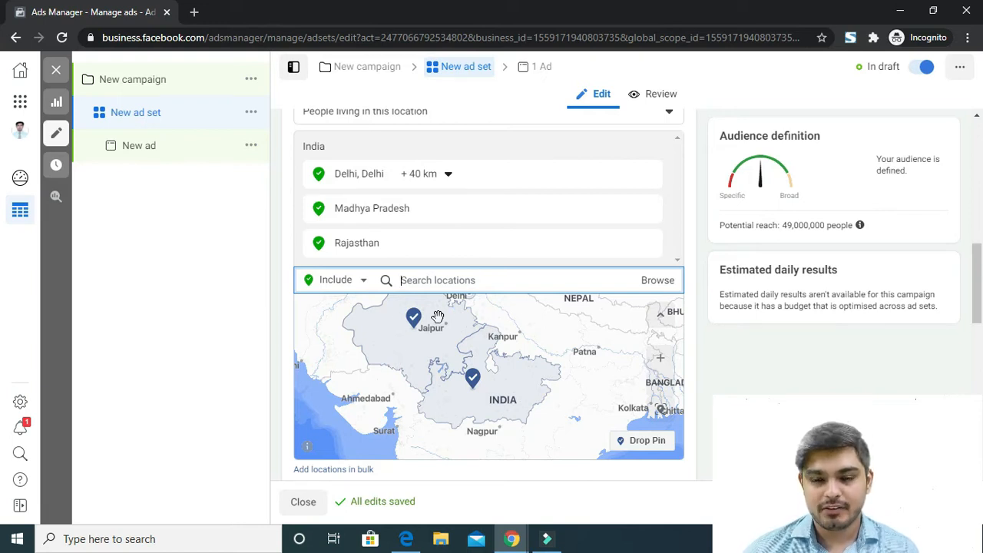
Turn off campaign budget optimisation in the new campaign's settings
scroll(855, 314, down, 3)
scroll(857, 326, up, 1)
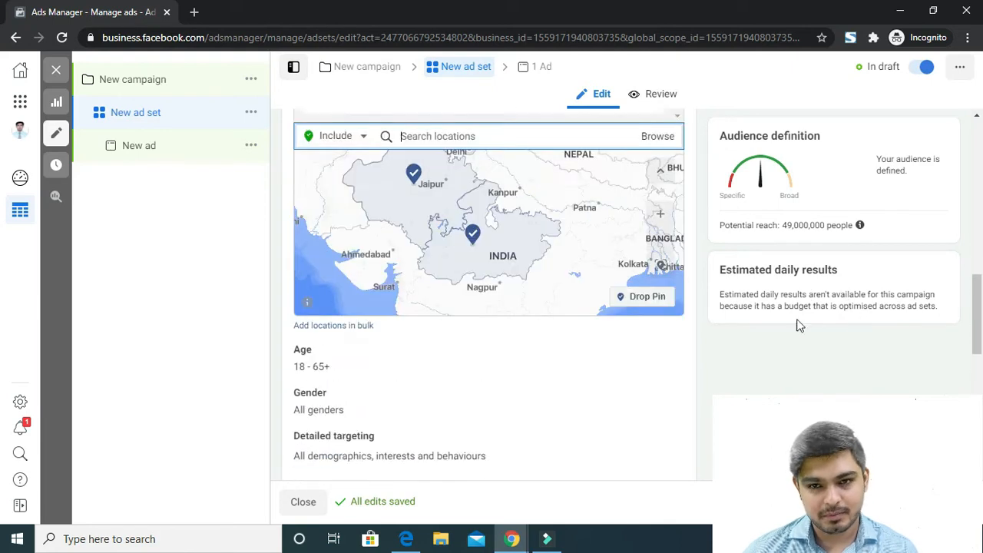
click(141, 83)
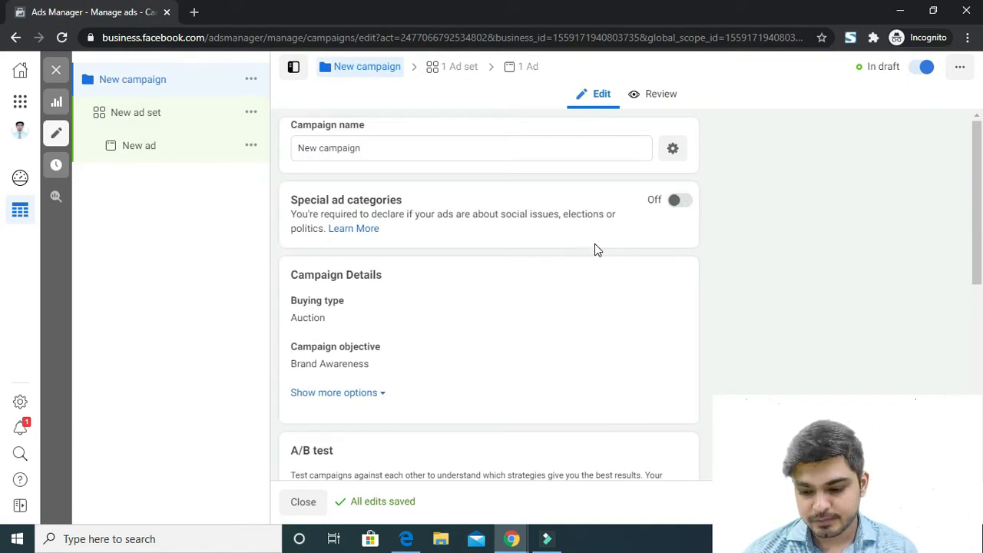
scroll(593, 243, down, 5)
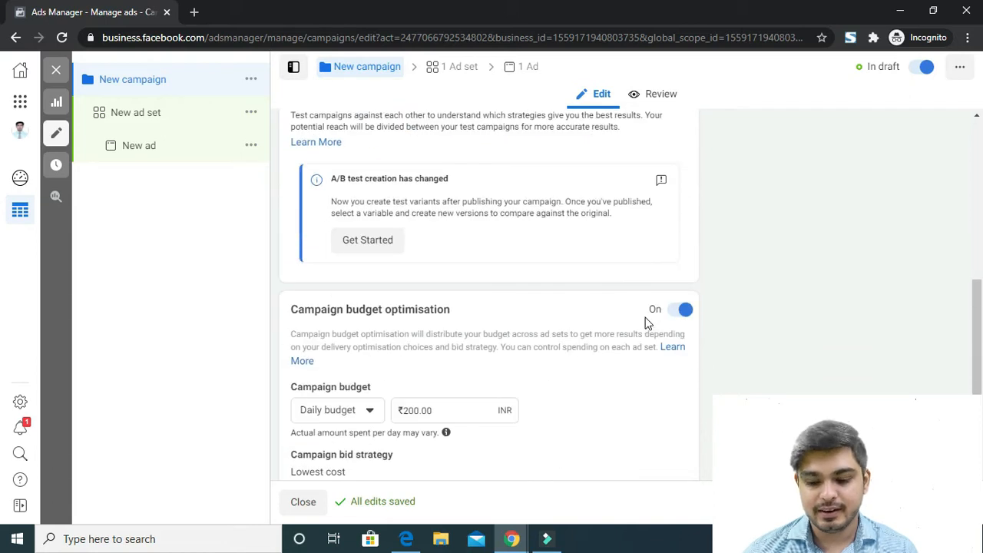
click(675, 311)
Return to the new ad set and remove Delhi, Madhya Pradesh and Rajasthan from its audience locations
click(145, 114)
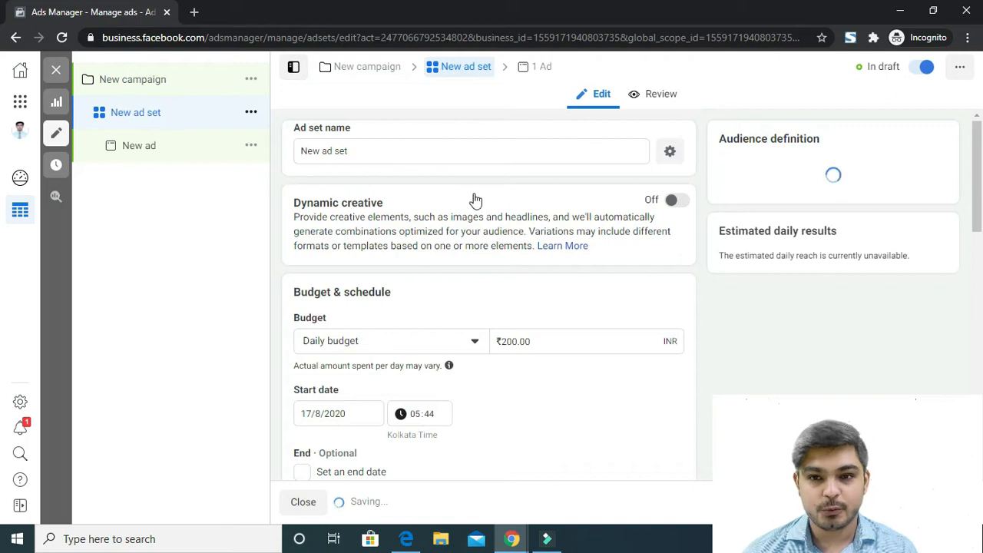
scroll(553, 274, down, 1)
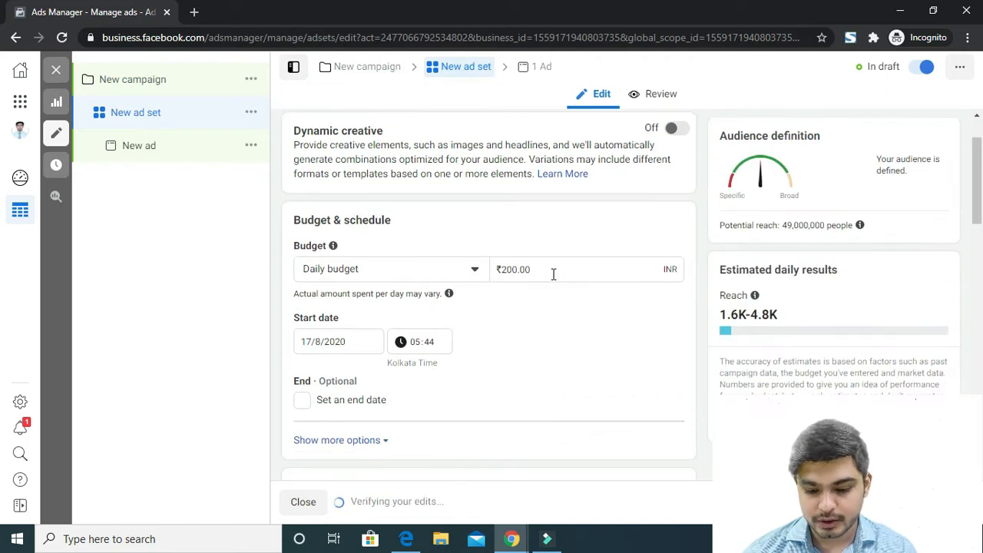
scroll(553, 274, down, 1)
scroll(555, 280, down, 5)
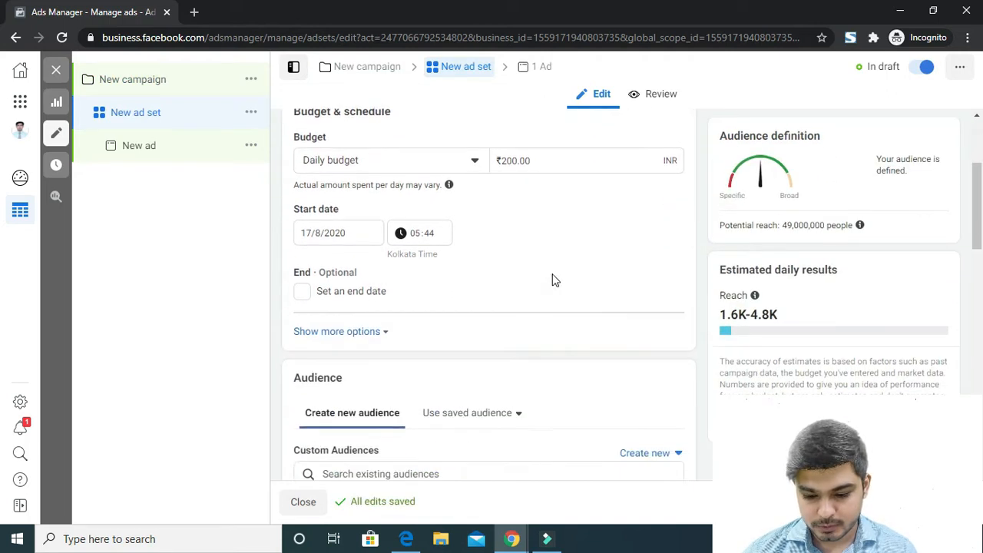
scroll(555, 280, up, 1)
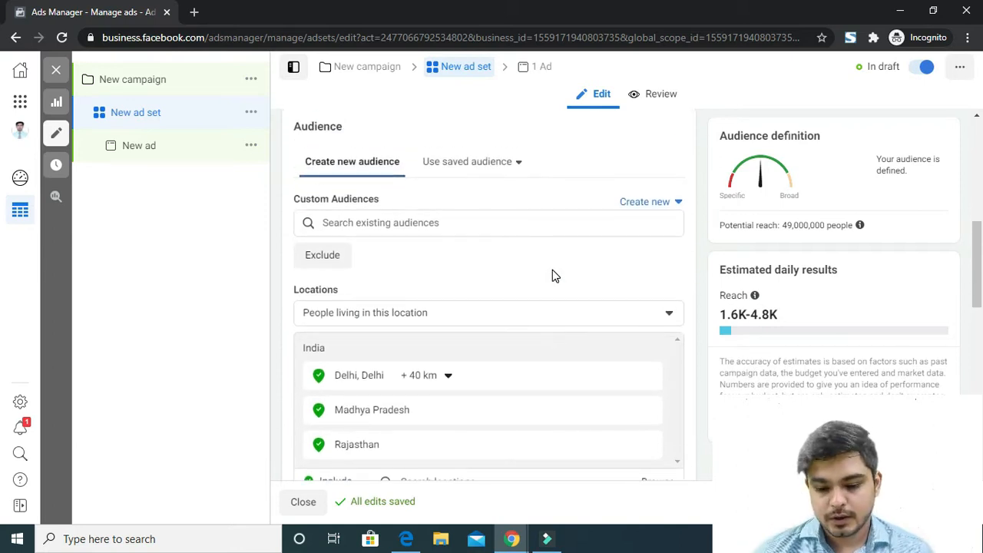
click(649, 375)
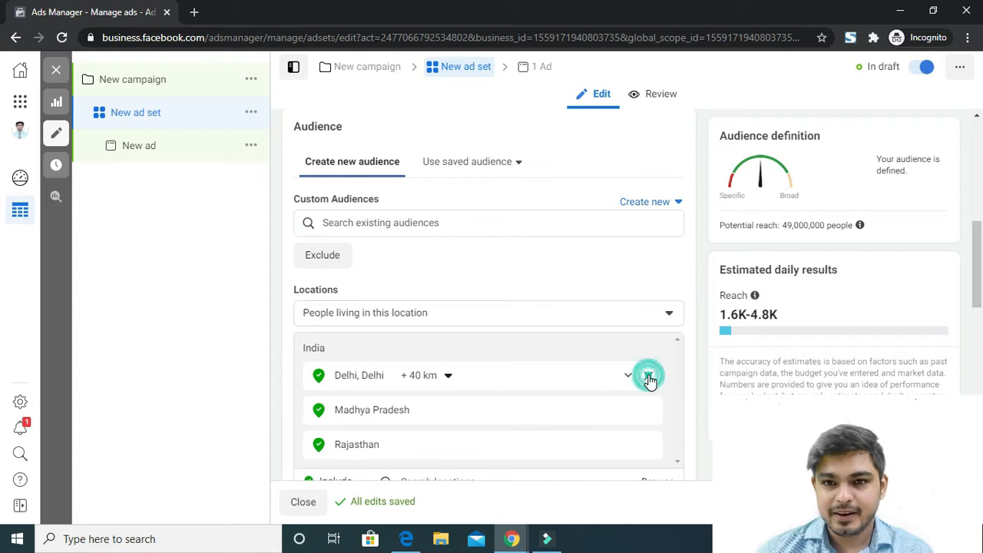
click(648, 375)
click(648, 376)
click(648, 375)
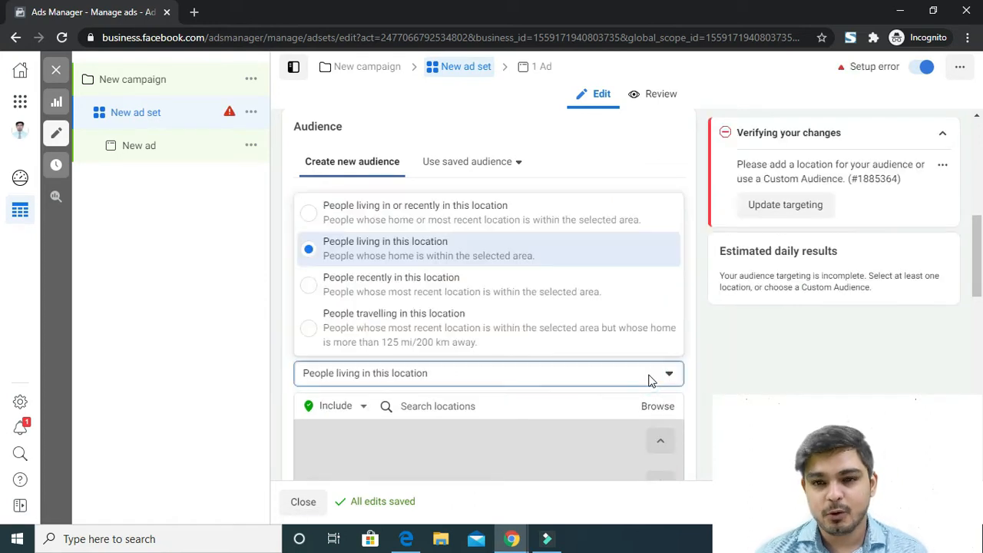
click(246, 334)
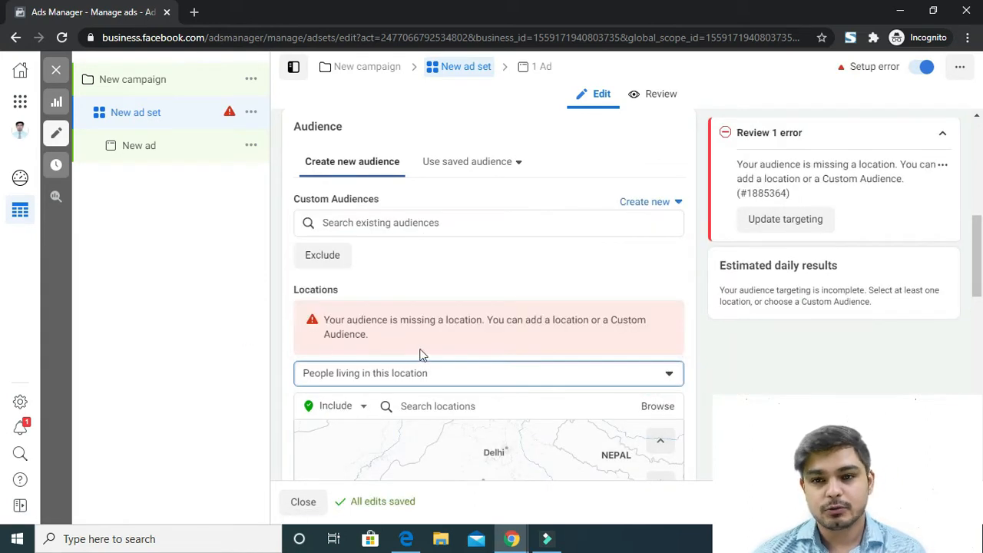
scroll(387, 344, down, 1)
scroll(381, 358, down, 2)
click(241, 354)
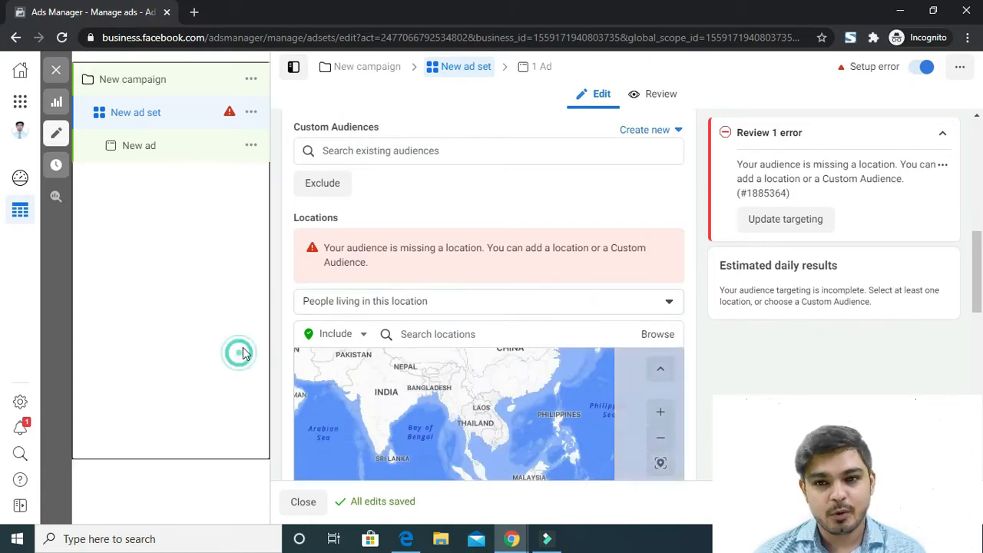
scroll(465, 343, down, 1)
scroll(623, 330, down, 2)
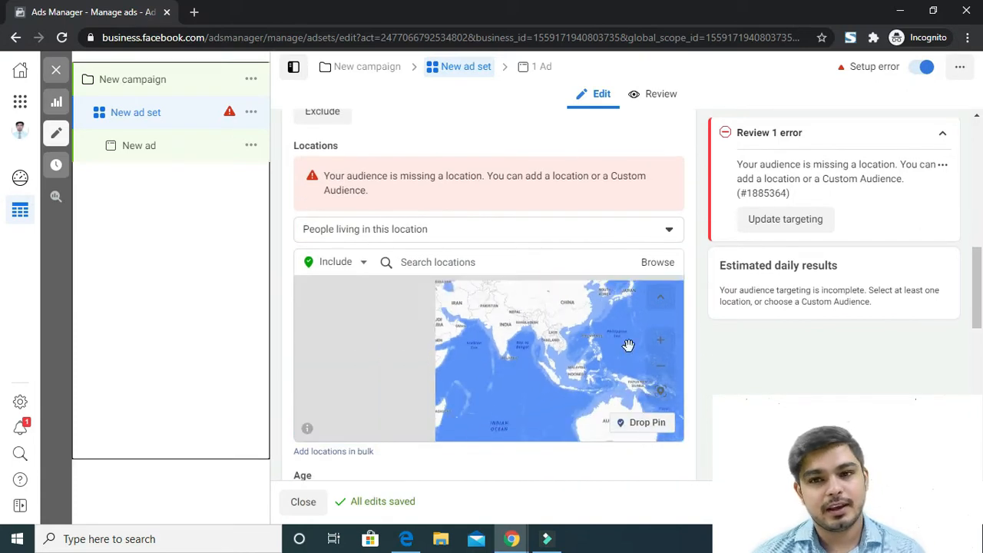
scroll(727, 358, down, 1)
scroll(722, 361, down, 2)
scroll(629, 330, up, 4)
click(624, 302)
click(569, 332)
click(470, 201)
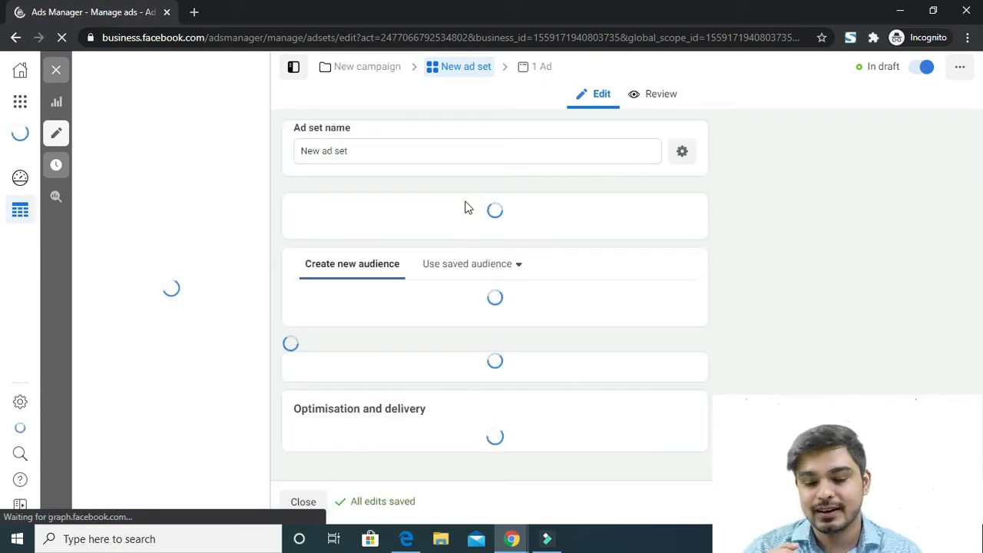
Review the ad set's audience and location settings and collapse the error review card
scroll(498, 254, down, 5)
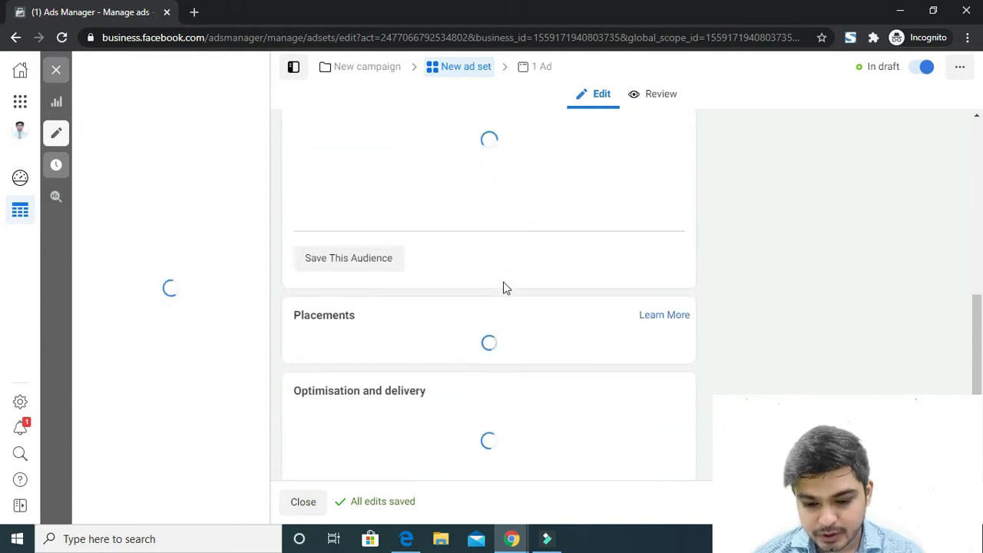
scroll(503, 286, down, 2)
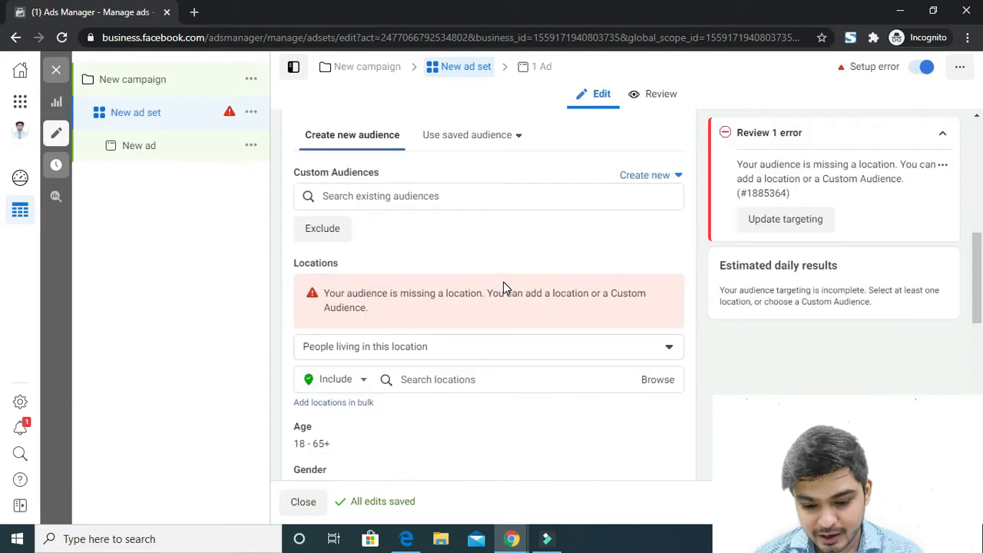
scroll(471, 313, down, 1)
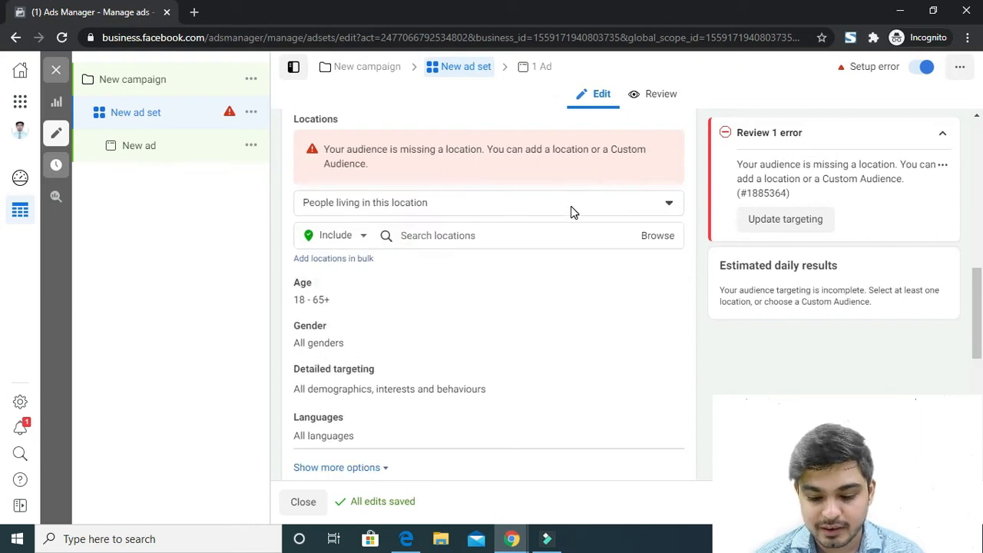
scroll(570, 206, up, 2)
scroll(570, 217, down, 1)
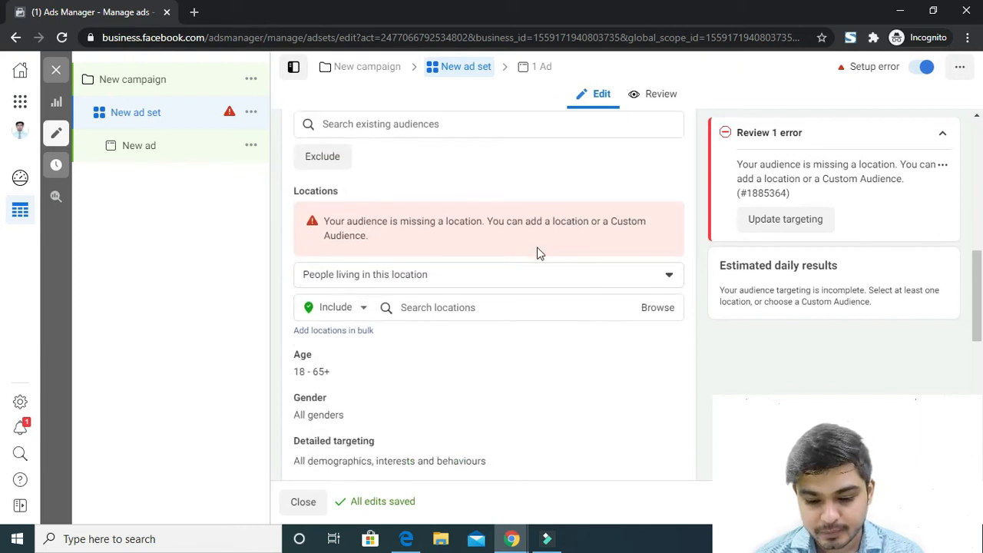
scroll(388, 240, up, 1)
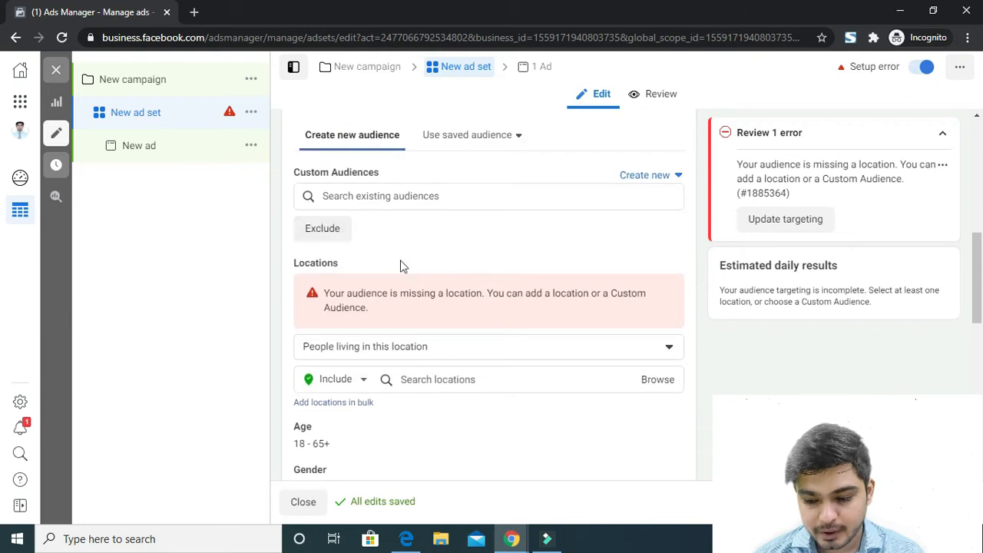
scroll(391, 342, down, 1)
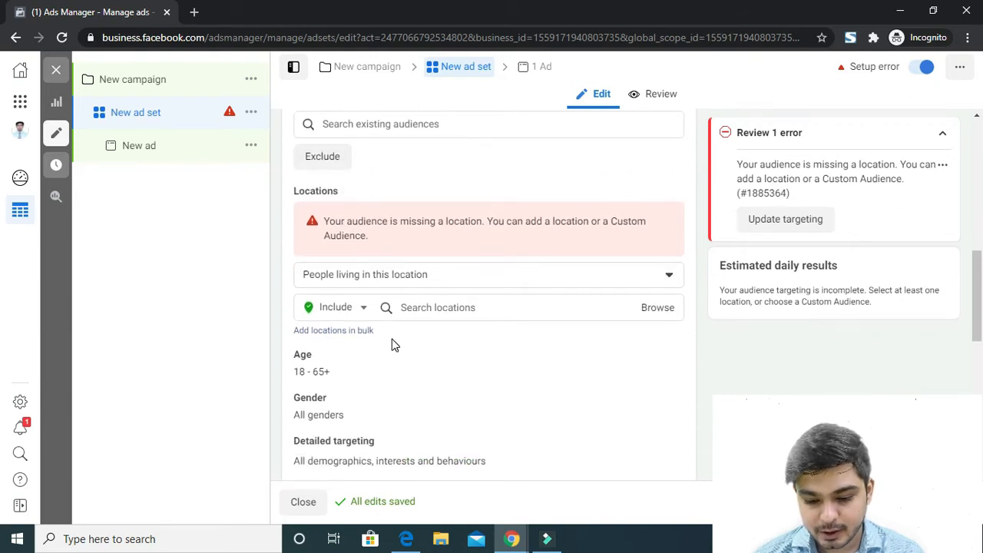
click(943, 132)
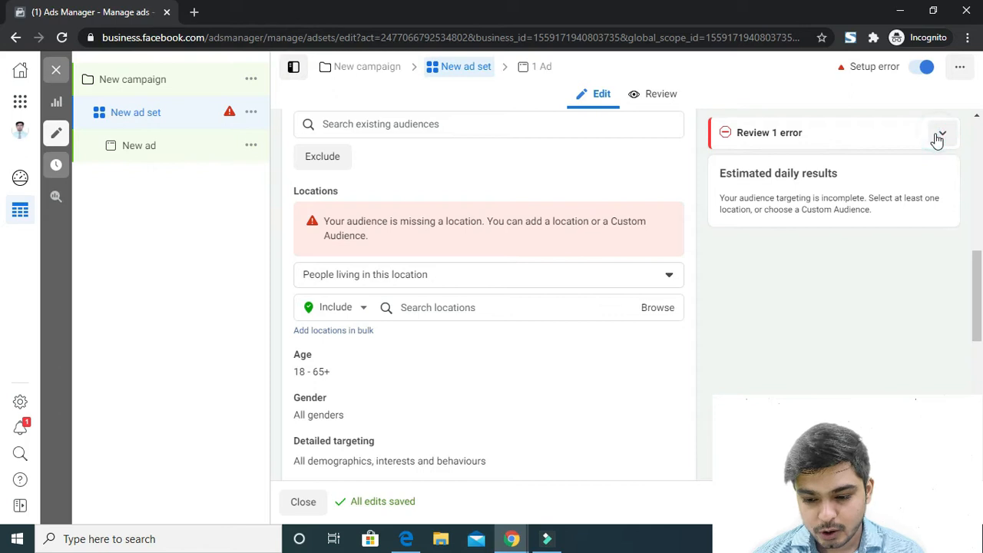
Check the saved audience options and return to creating a new audience
scroll(638, 215, down, 1)
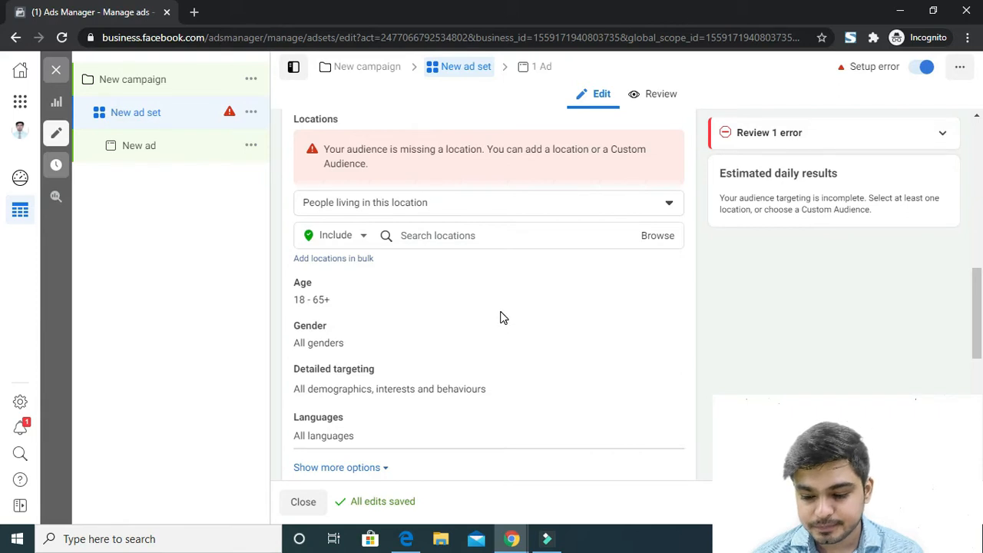
scroll(500, 316, up, 2)
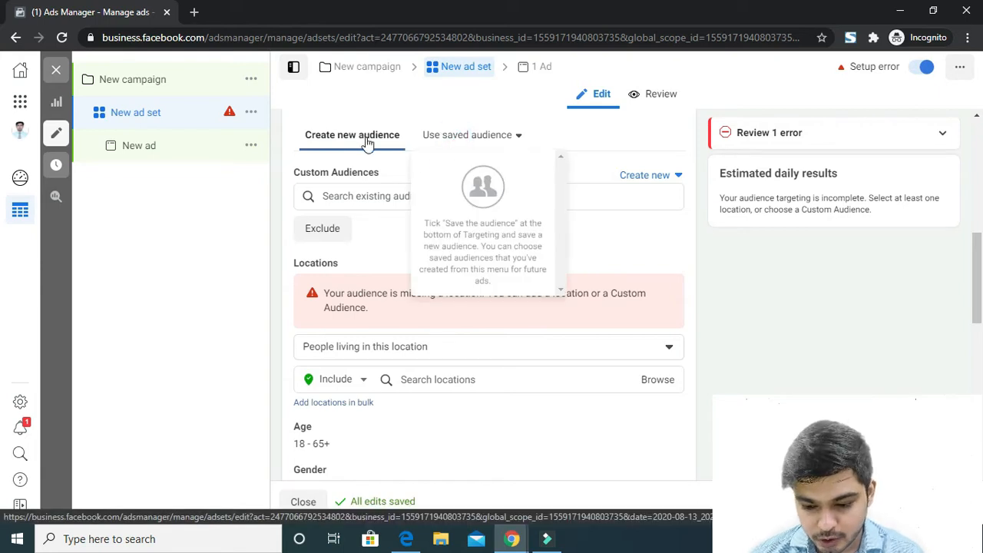
click(365, 141)
scroll(376, 199, down, 1)
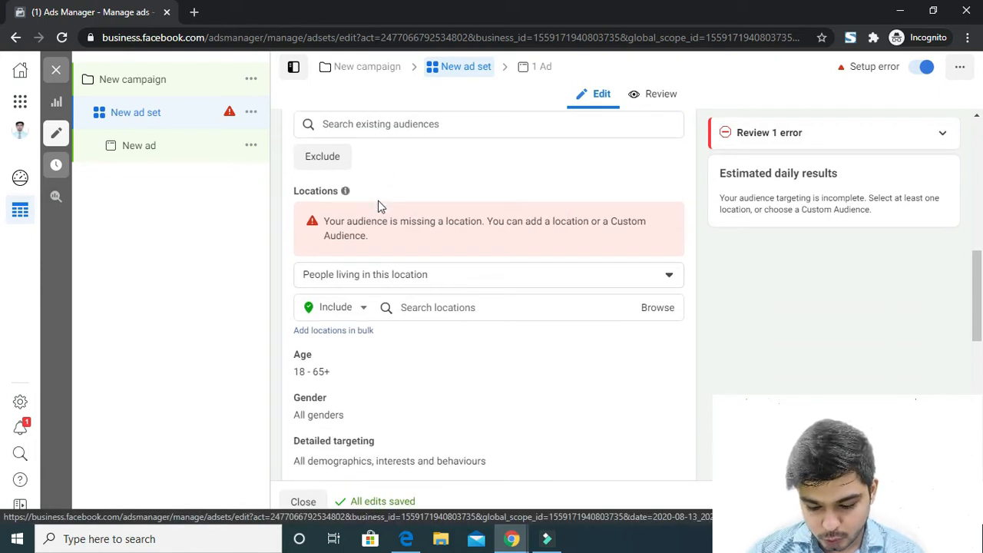
Check the ad set's location type choices and expand the error review card
click(428, 278)
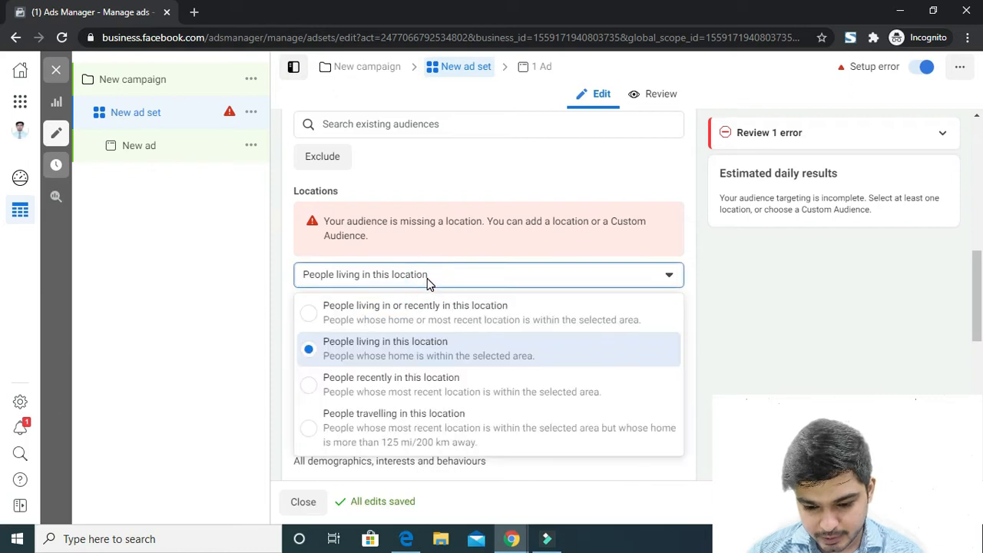
click(428, 278)
scroll(734, 264, up, 2)
scroll(844, 254, up, 5)
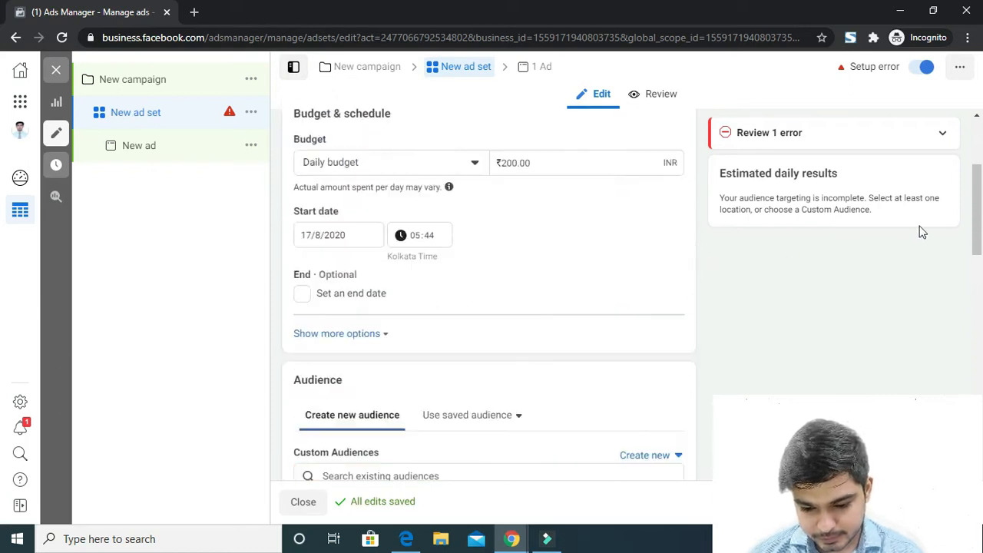
click(943, 132)
drag(982, 190, 982, 270)
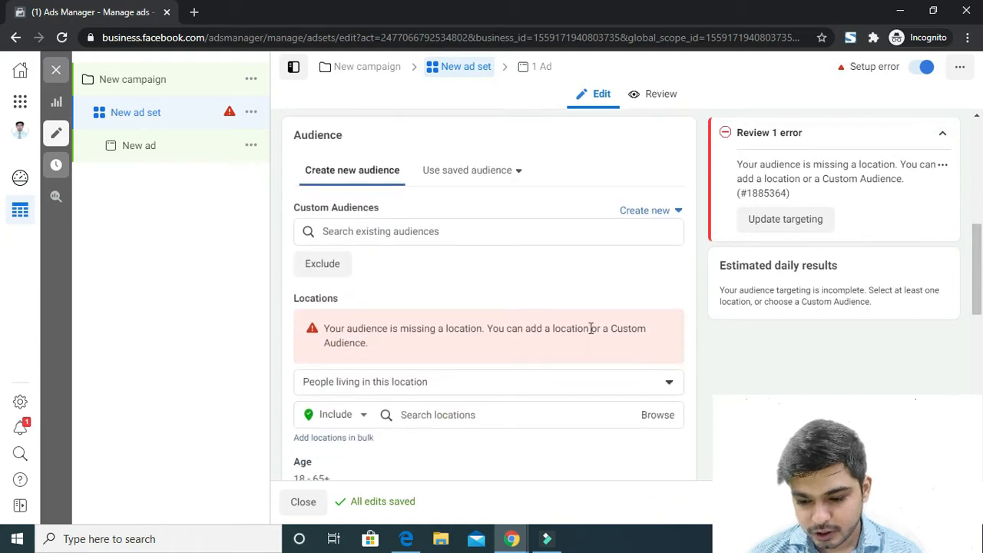
Target people living in this location and add Delhi, India to the audience's included locations
click(472, 379)
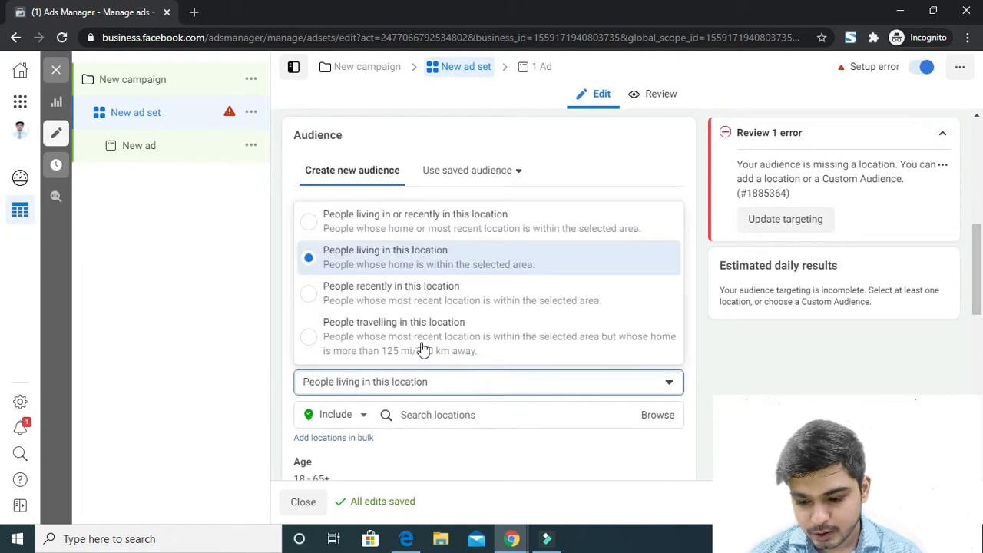
click(405, 263)
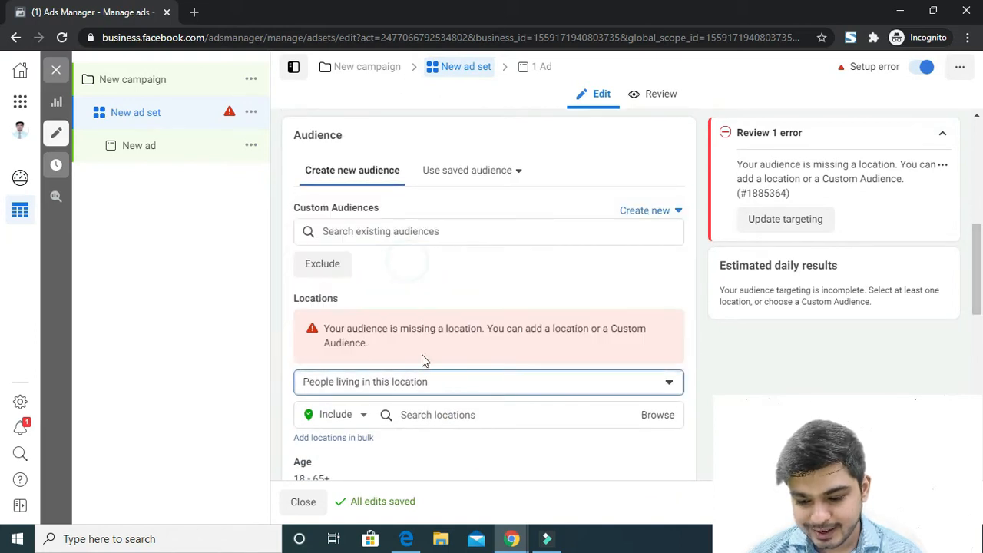
click(454, 413)
text(delhi)
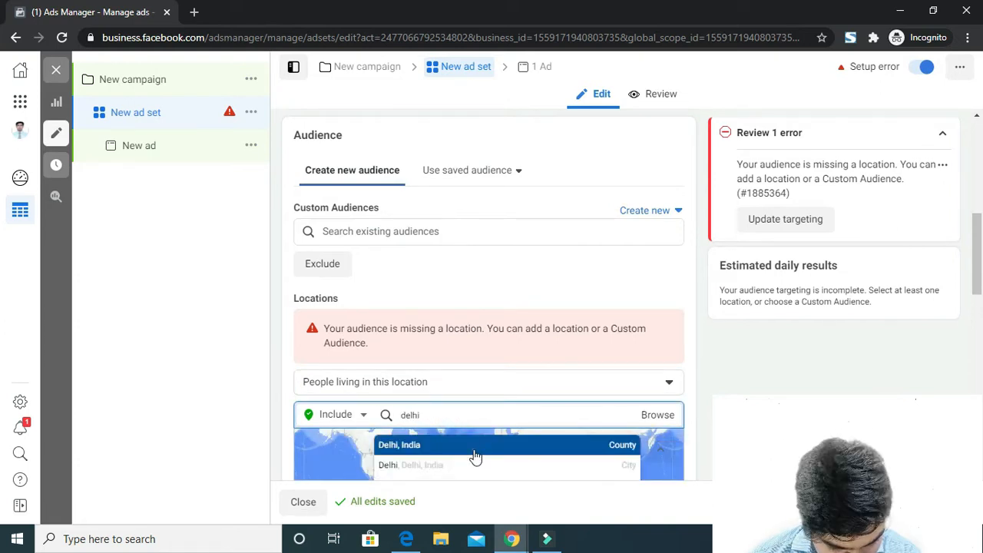
click(474, 456)
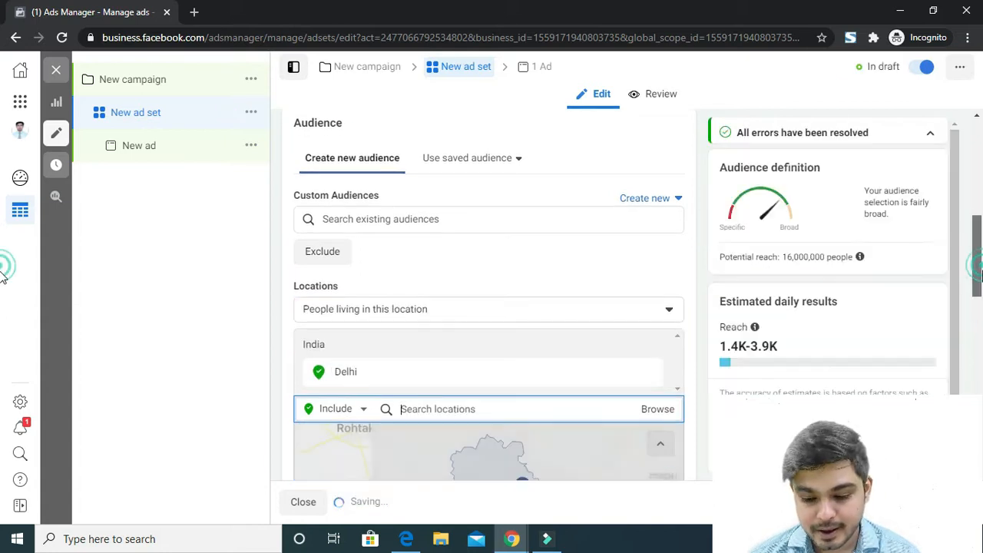
mouse_move(982, 284)
mouse_down()
mouse_move(981, 299)
mouse_move(975, 291)
mouse_up()
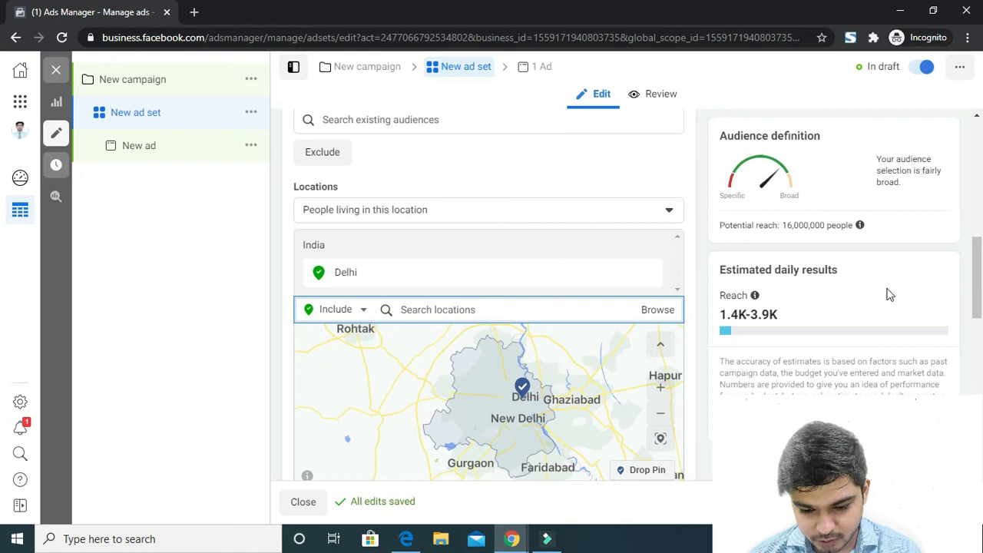
Review the location type choices, the remaining audience settings, and the potential reach and estimated daily reach for Delhi
click(415, 216)
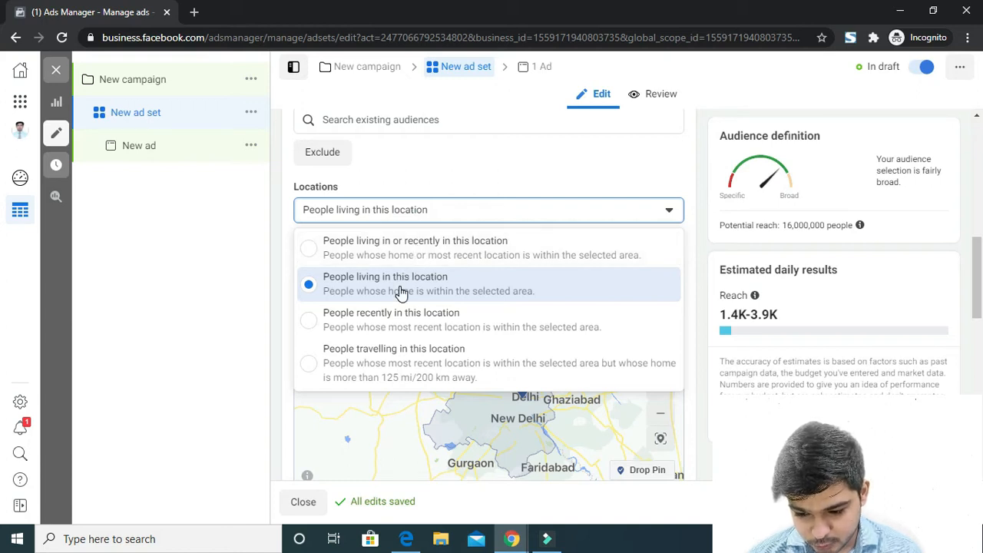
click(231, 285)
scroll(419, 266, down, 1)
scroll(420, 269, down, 3)
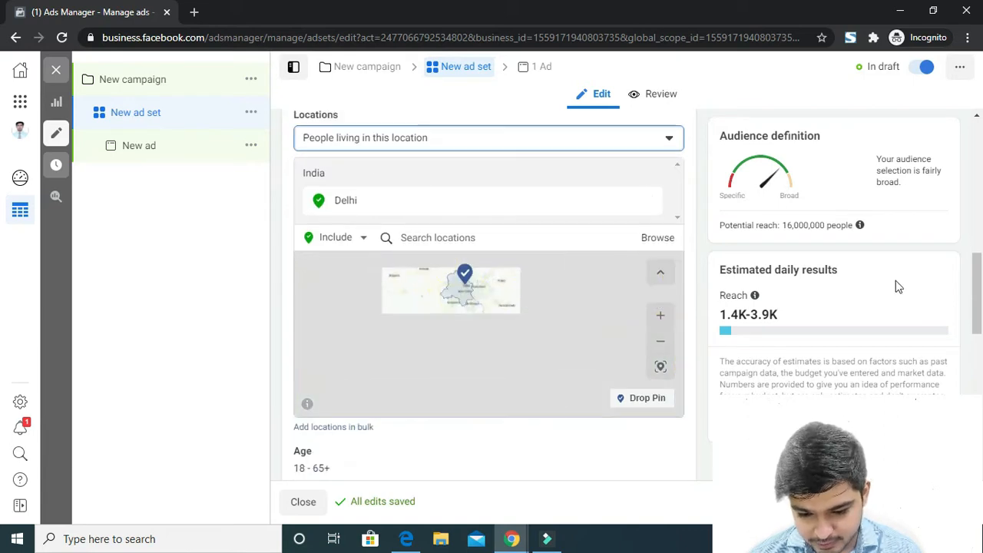
drag(982, 290, 982, 320)
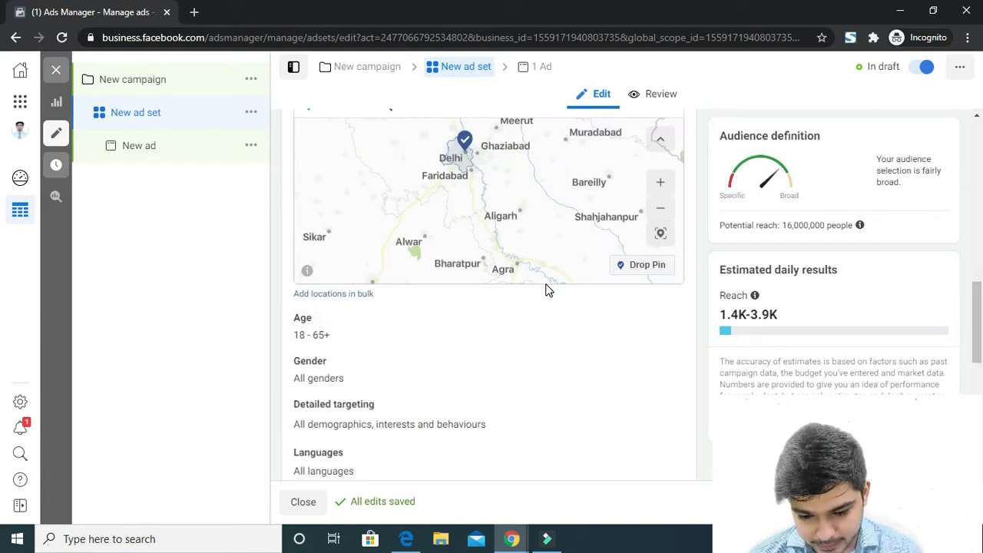
scroll(581, 250, up, 2)
scroll(982, 319, up, 2)
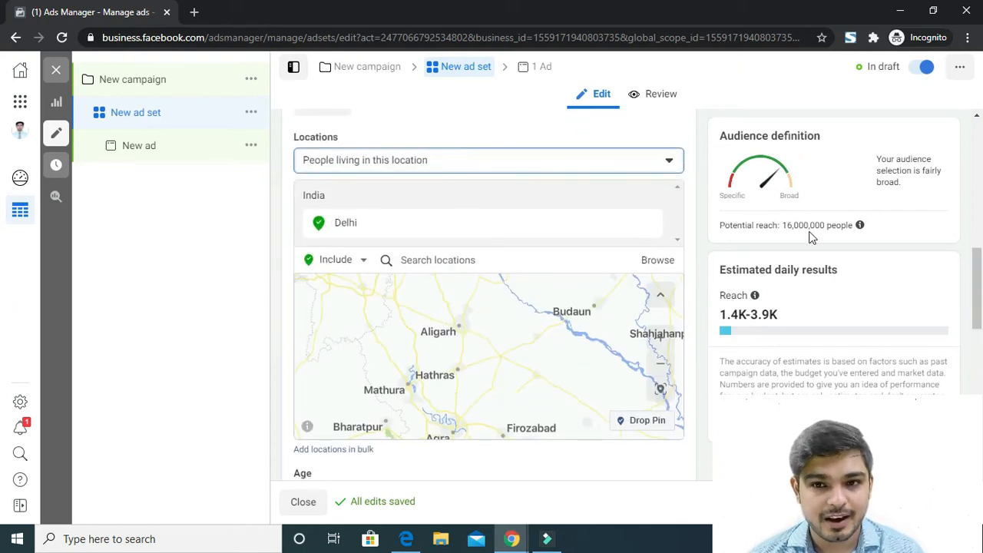
drag(785, 225, 850, 226)
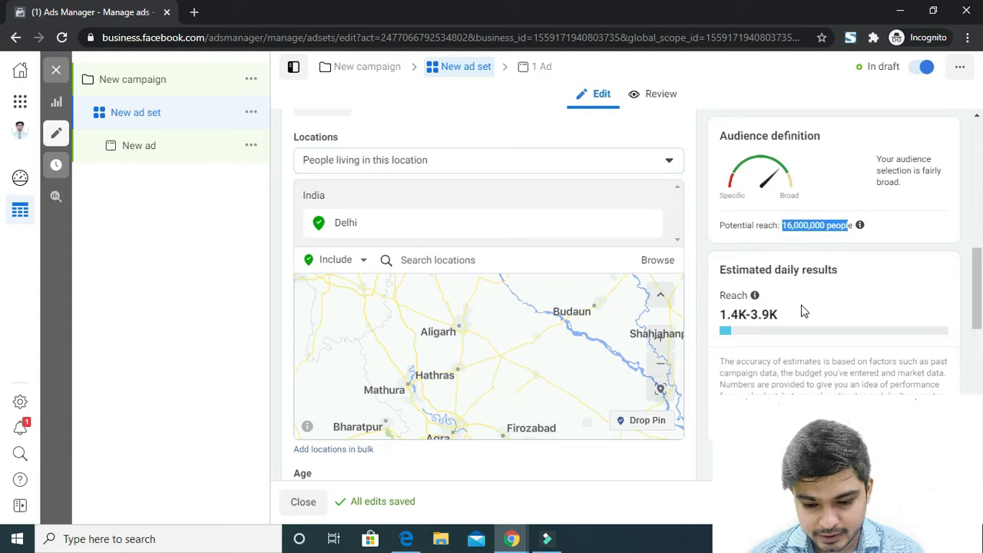
drag(796, 315, 707, 318)
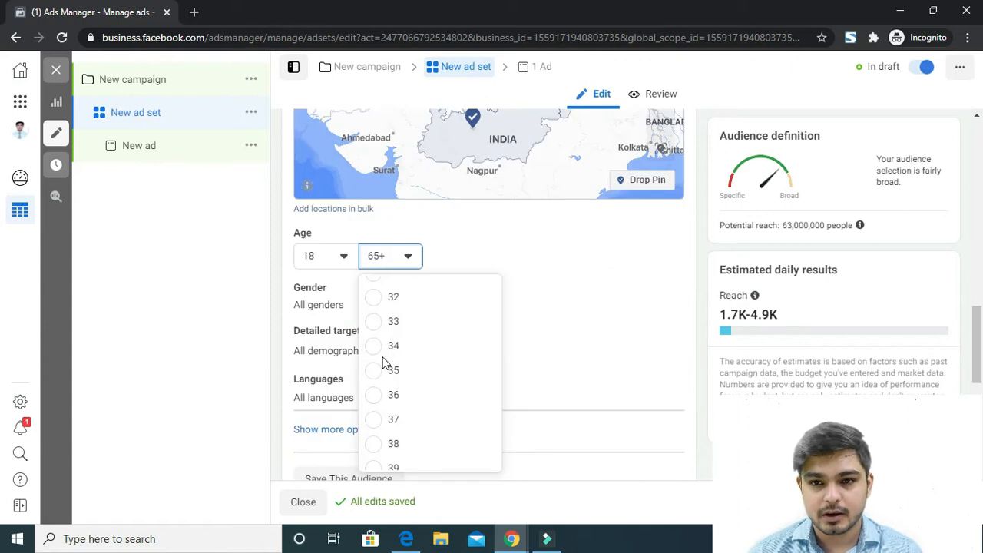
Set the audience's maximum age to 35 and open its detailed targeting for editing
click(376, 371)
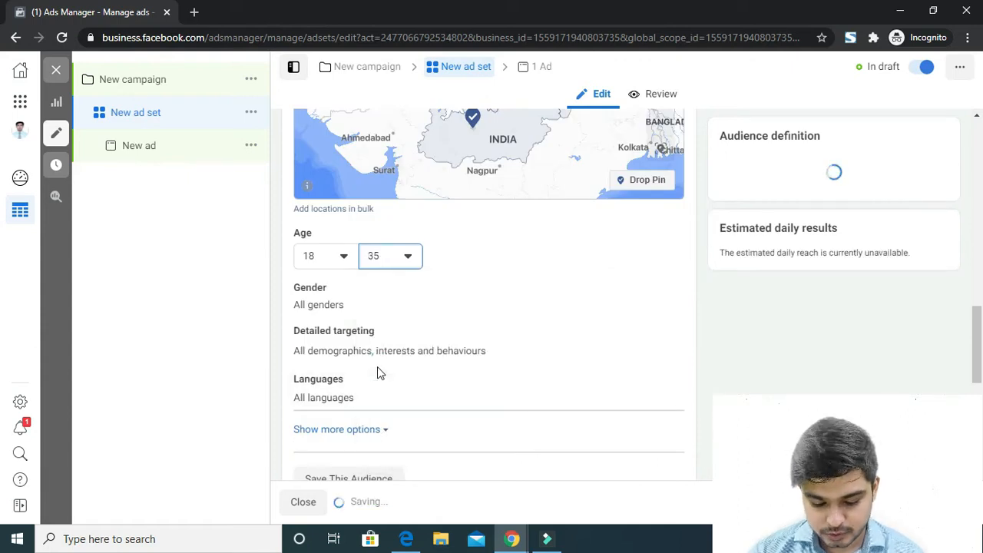
mouse_move(859, 225)
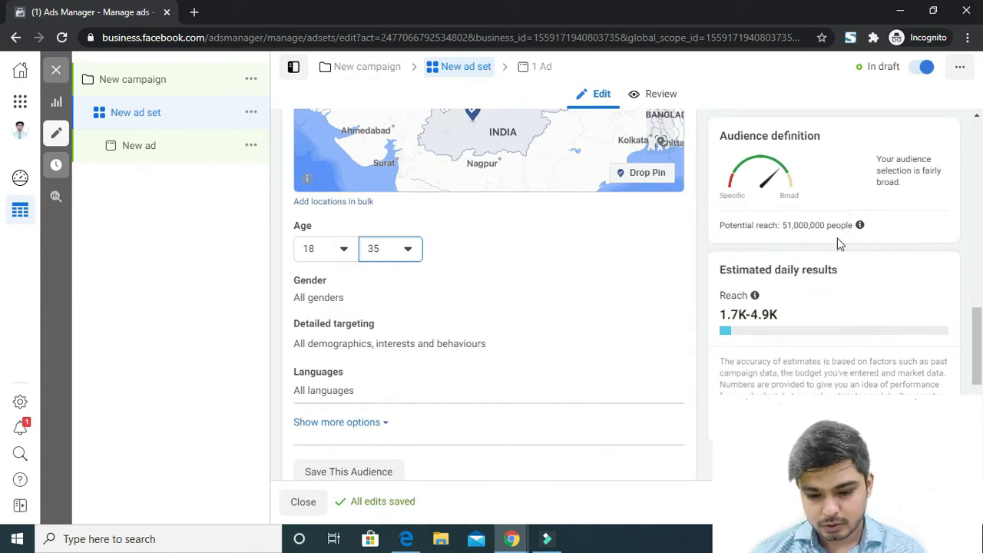
scroll(830, 315, down, 1)
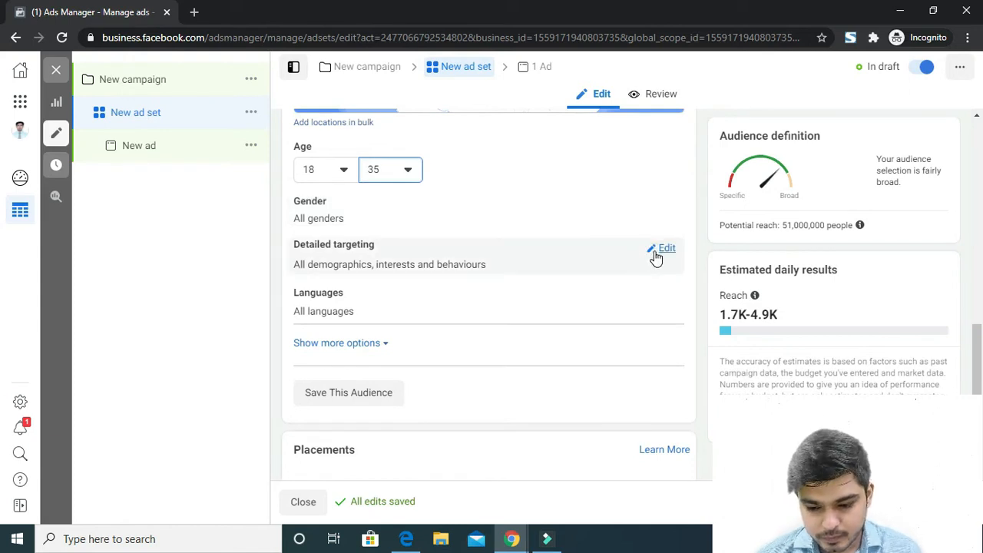
click(654, 254)
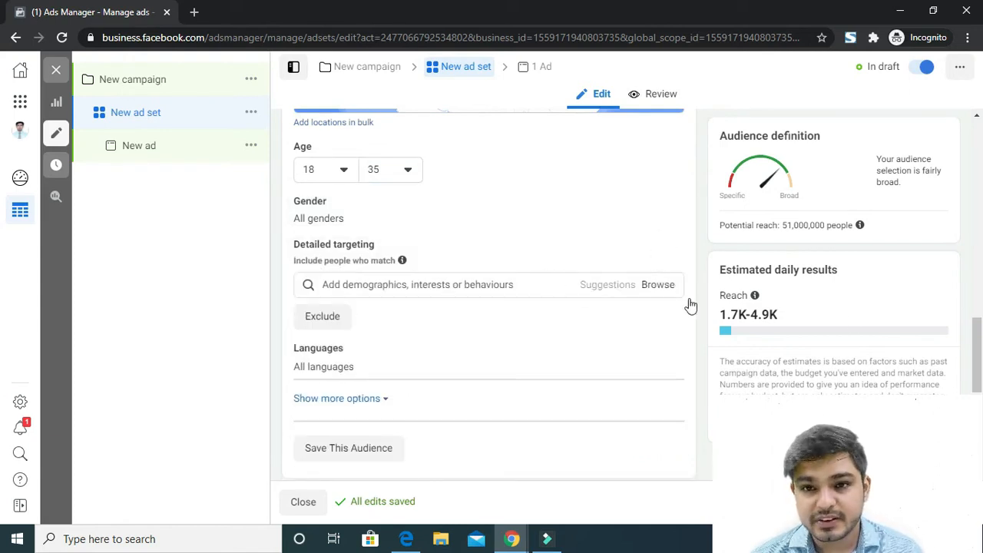
drag(979, 346, 979, 367)
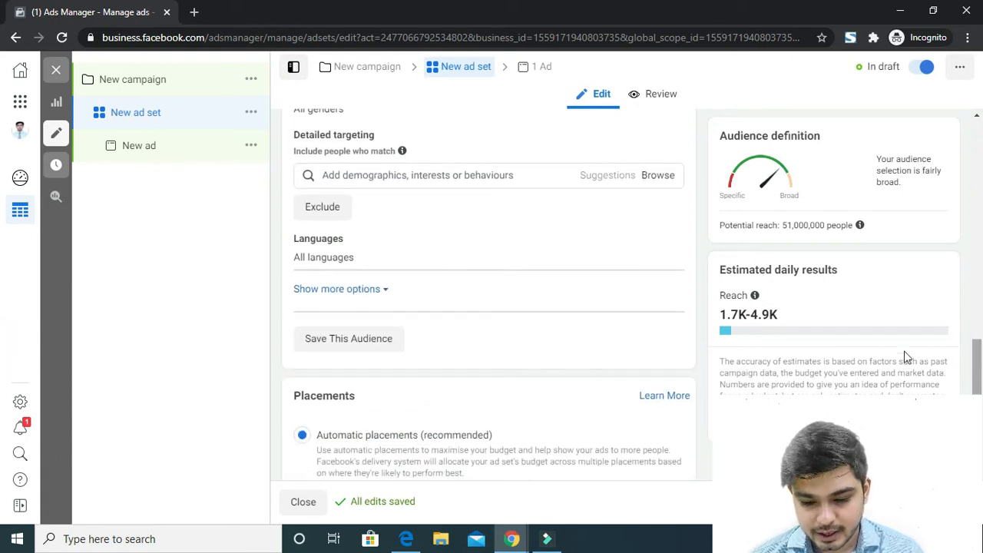
Try adding the Shopping and fashion interest to the detailed targeting, and remove it again
click(488, 179)
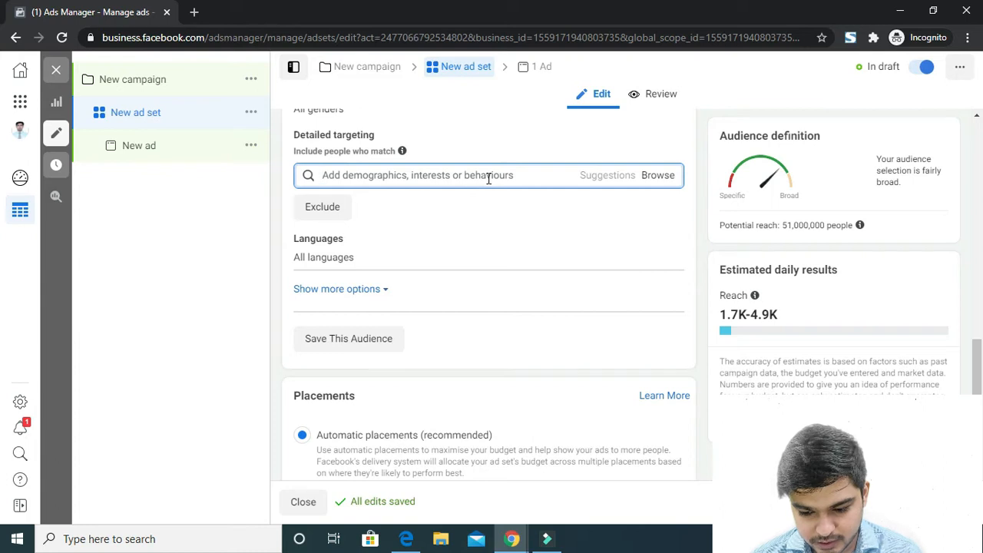
text(fashion)
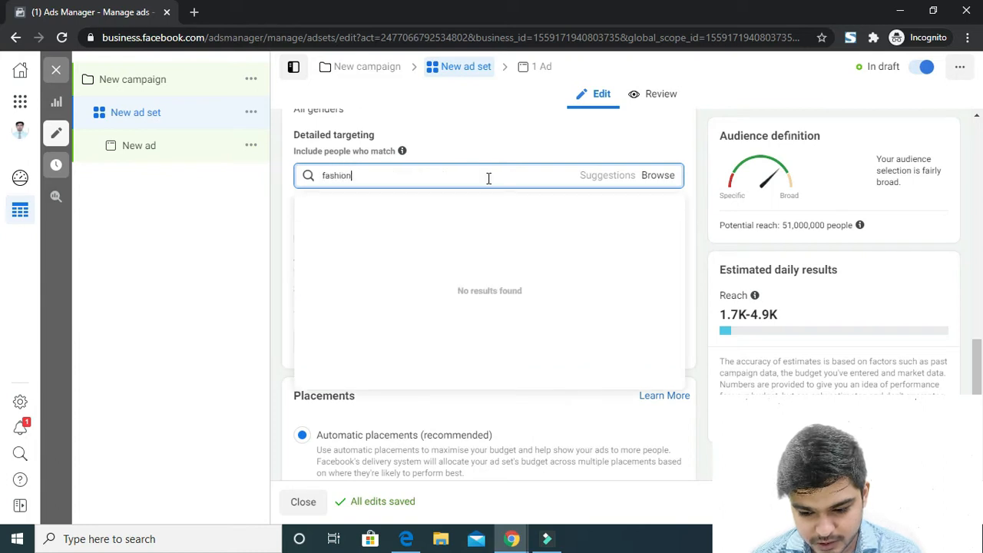
key(Return)
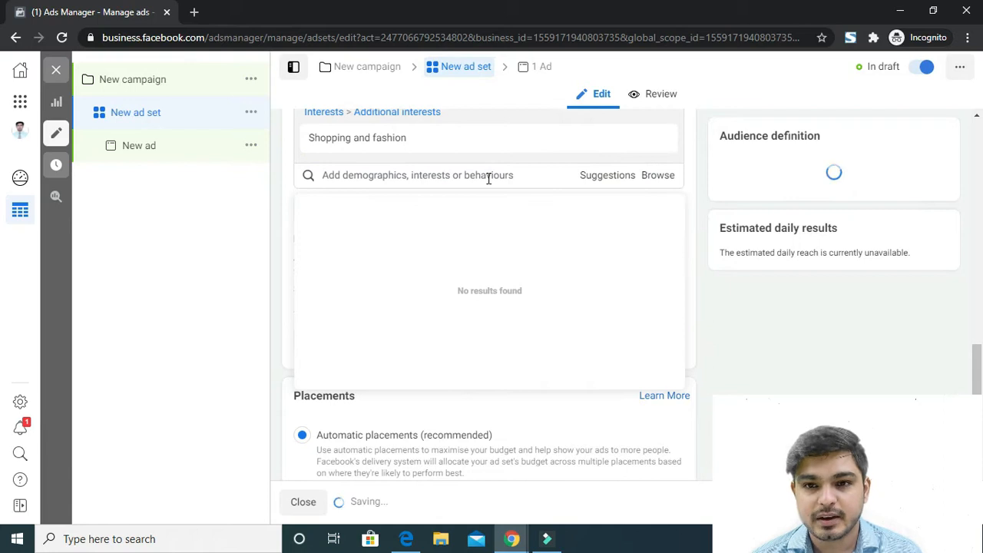
click(656, 137)
Search the detailed targeting for "fashion" and "digital" and look through the suggested interests and job titles
click(512, 175)
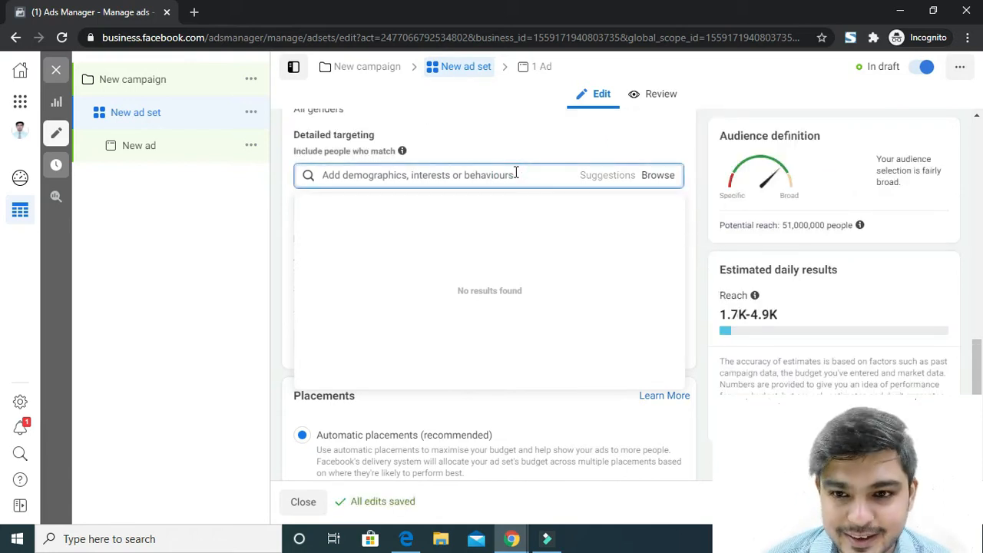
text(fashion)
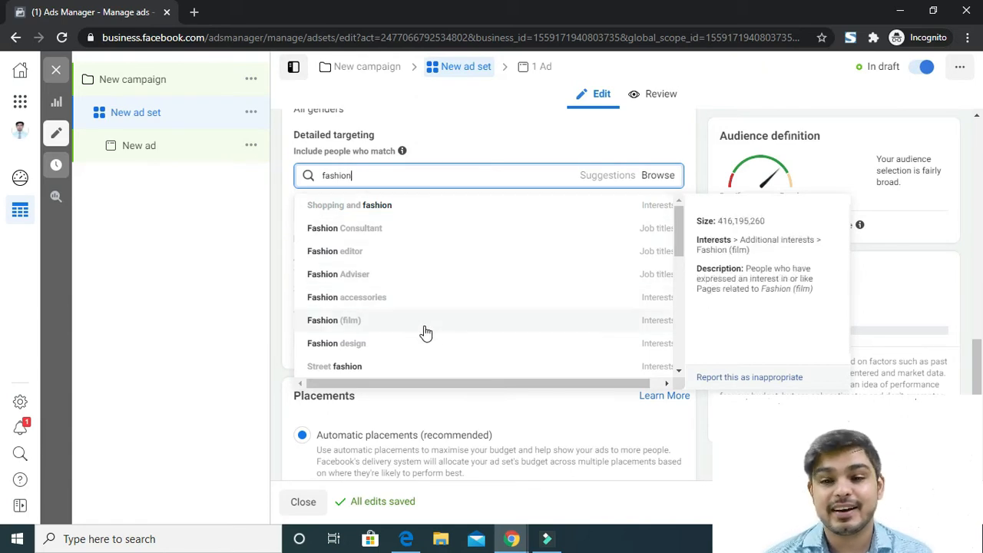
drag(682, 256, 683, 373)
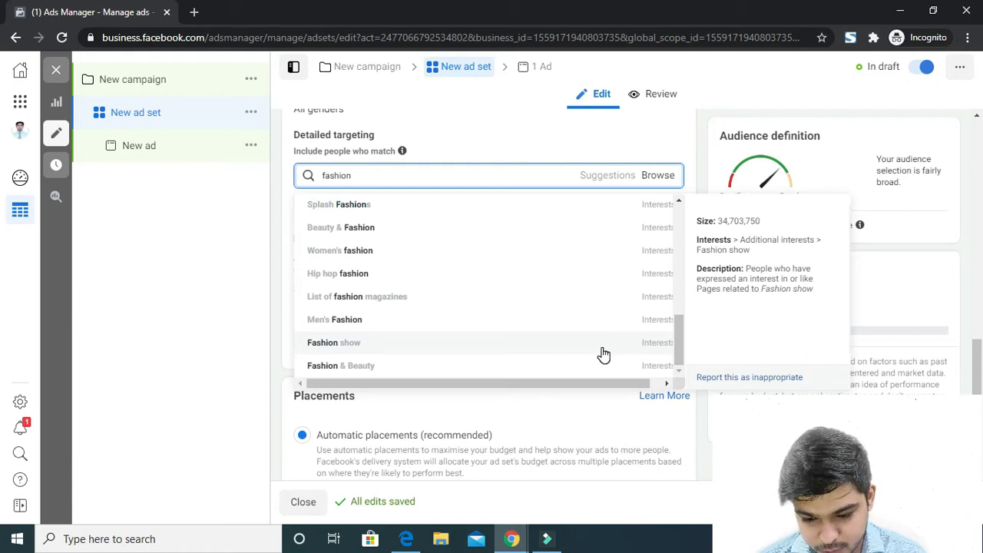
key(ctrl+a)
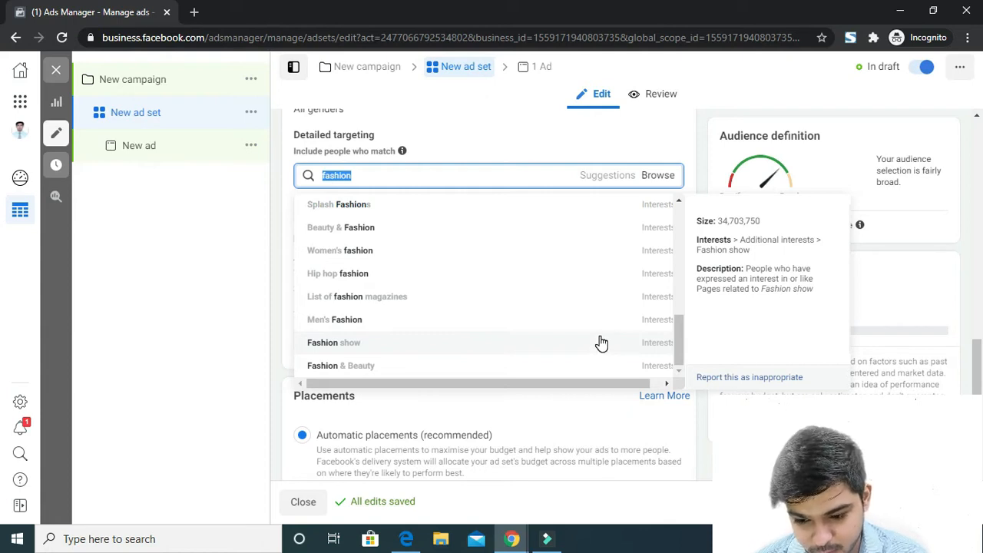
text(digital)
Search the detailed targeting for "facebook page" and add the Facebook Page admins behaviour
key(ctrl+a)
text(facebv)
key(BackSpace)
text(o)
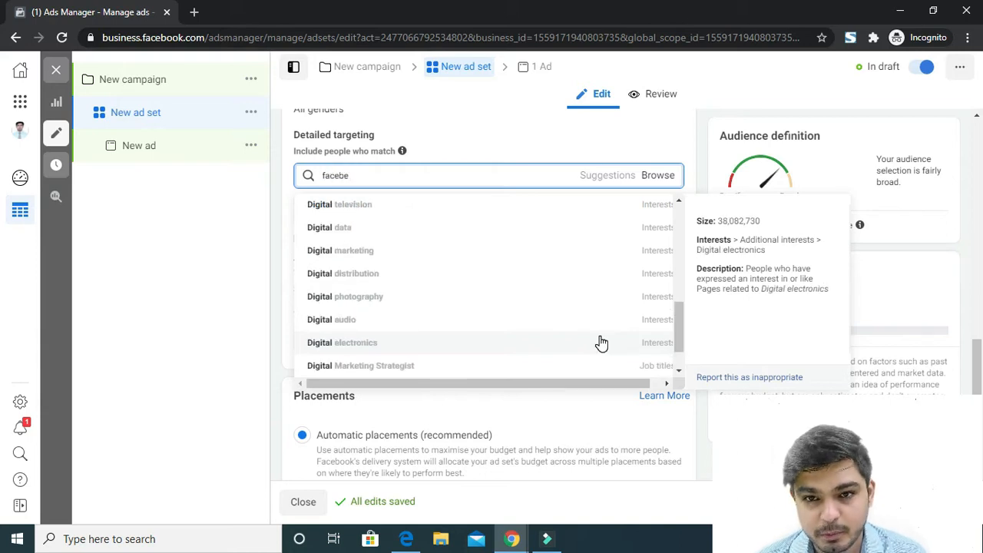
key(BackSpace)
text(ook page)
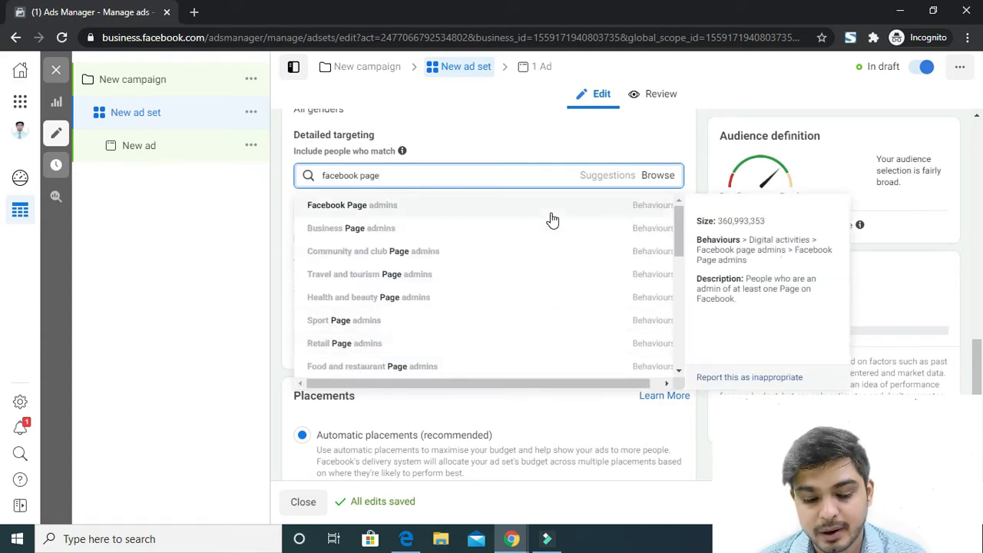
click(550, 217)
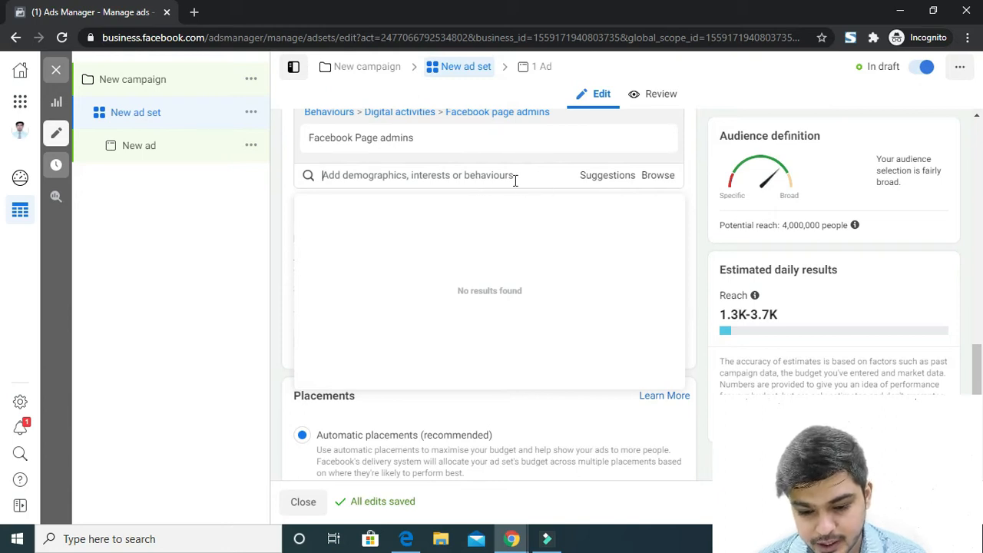
Browse the education demographics, search the fields of study for "master of busin" and add Master of Business Administration
click(649, 182)
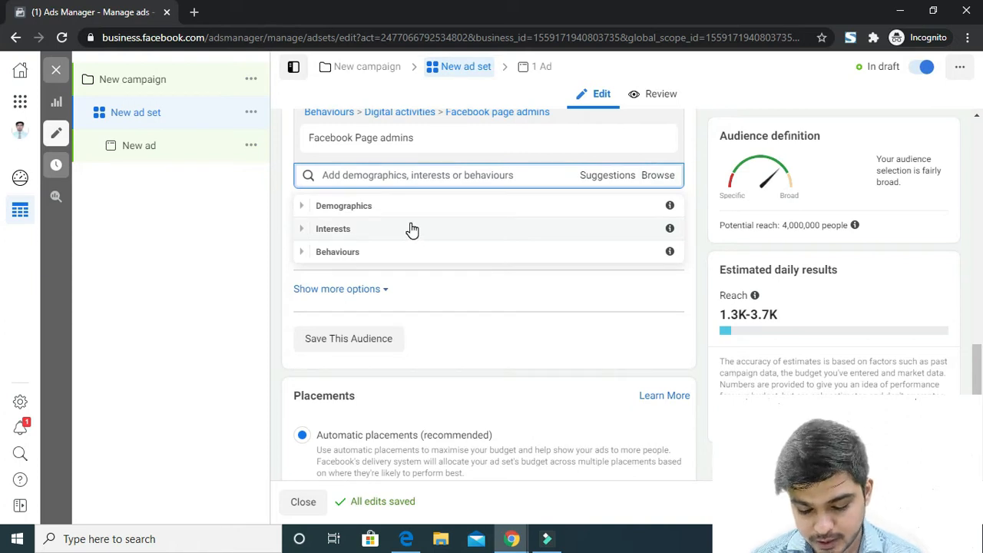
click(302, 208)
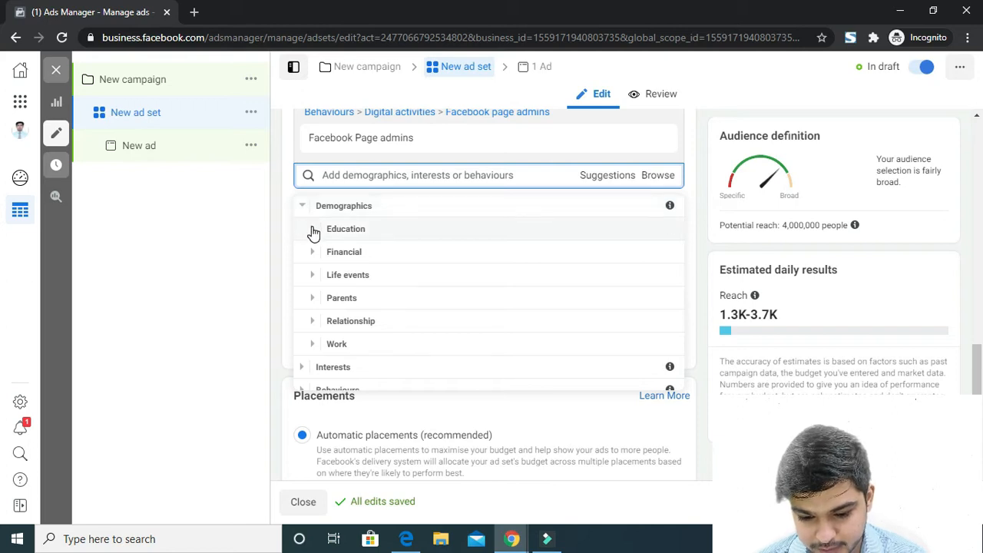
click(311, 228)
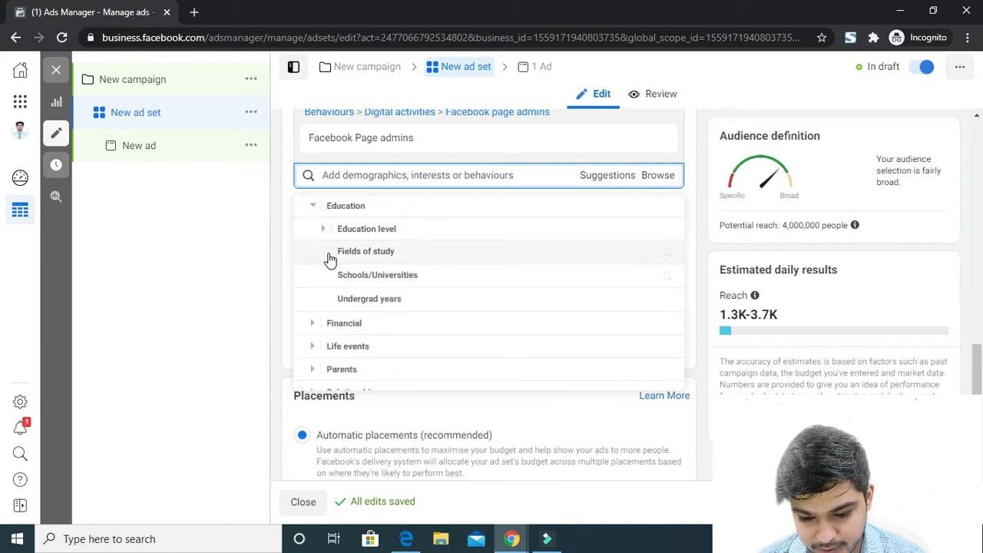
click(339, 253)
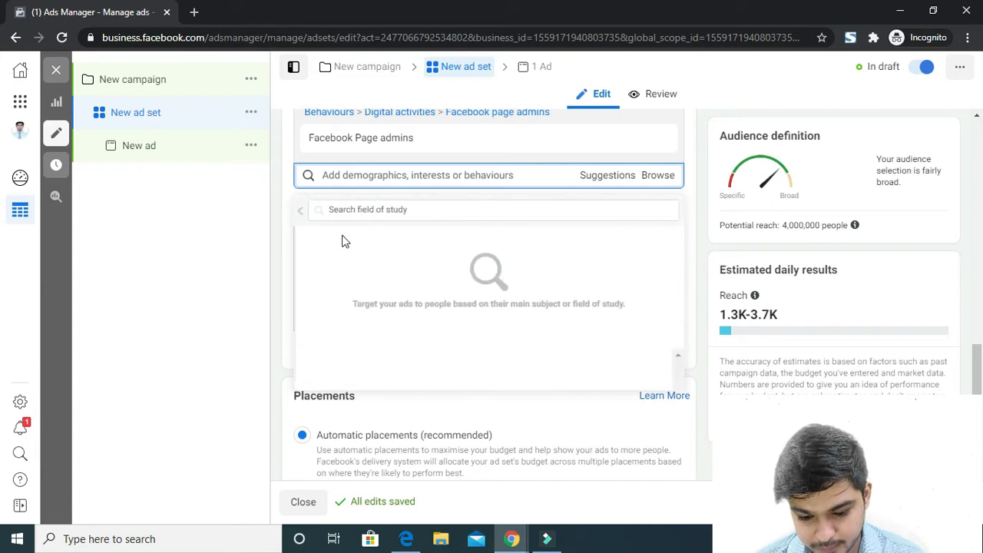
click(377, 211)
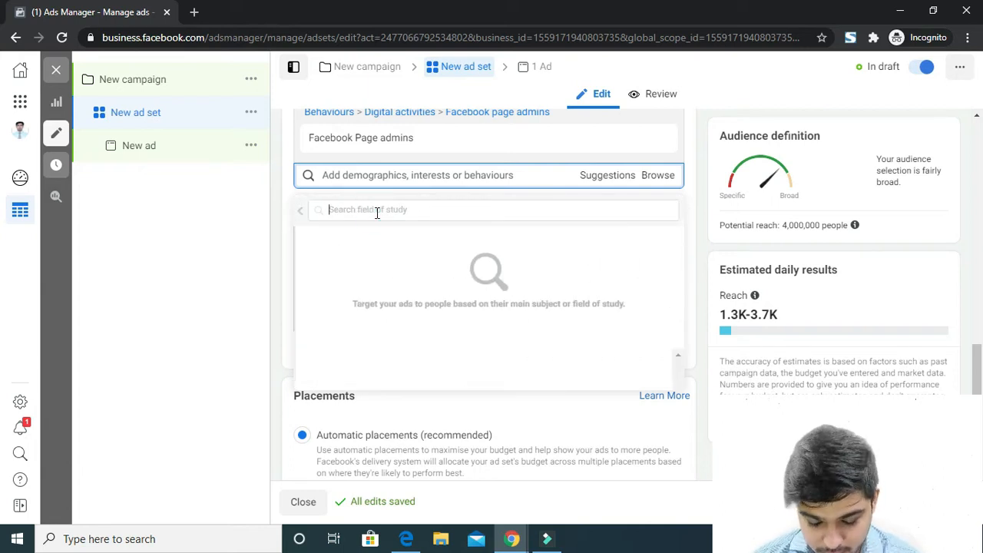
text(ba)
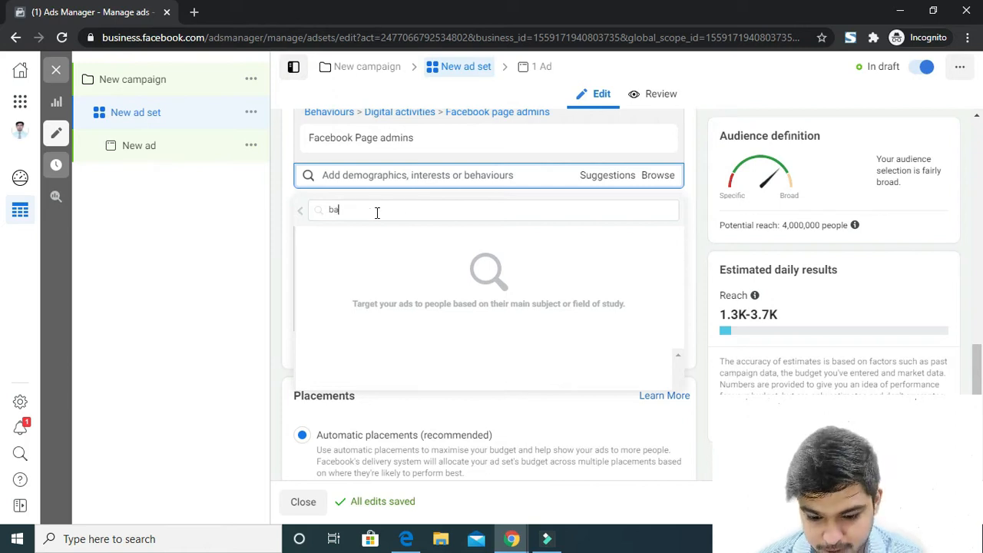
key(BackSpace)
key(BackSpace)
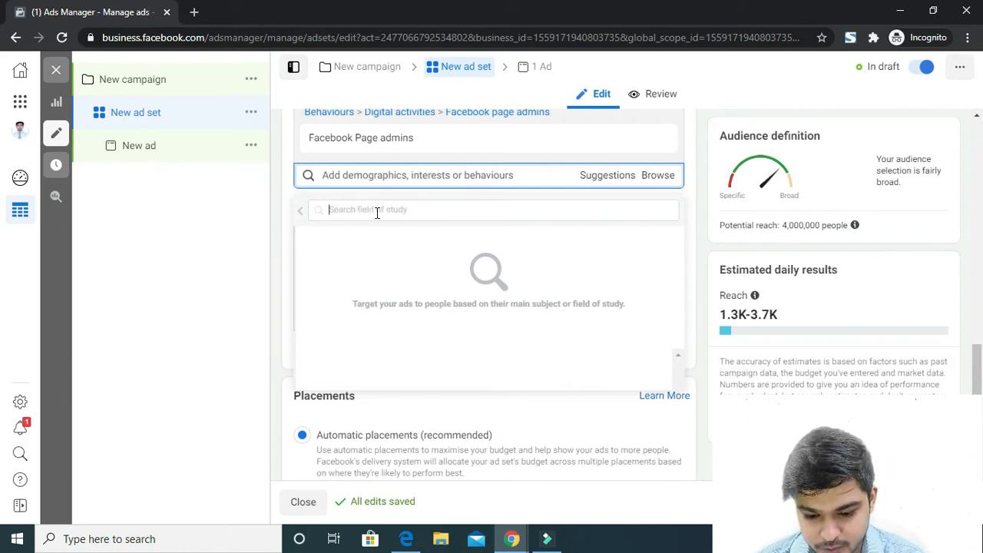
text(m)
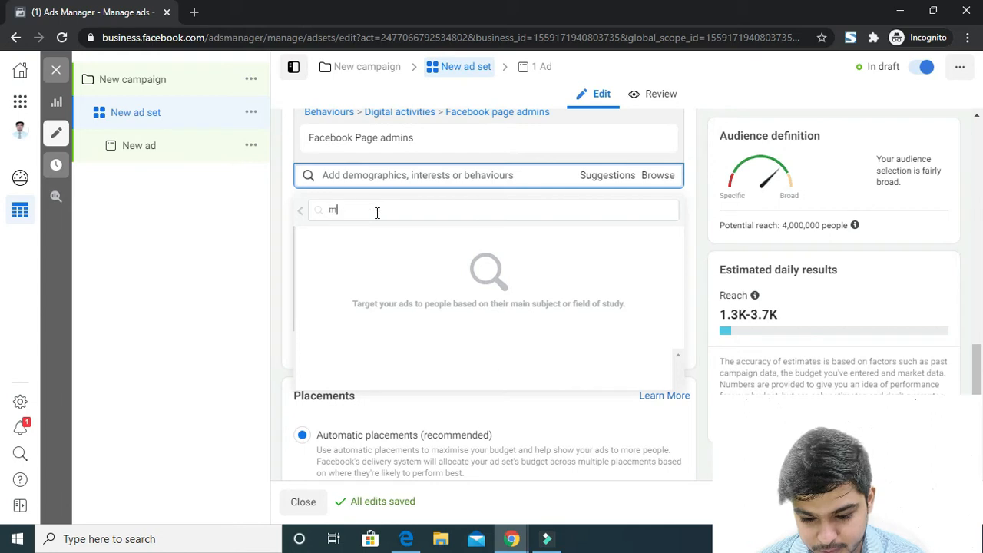
text(aster of busin)
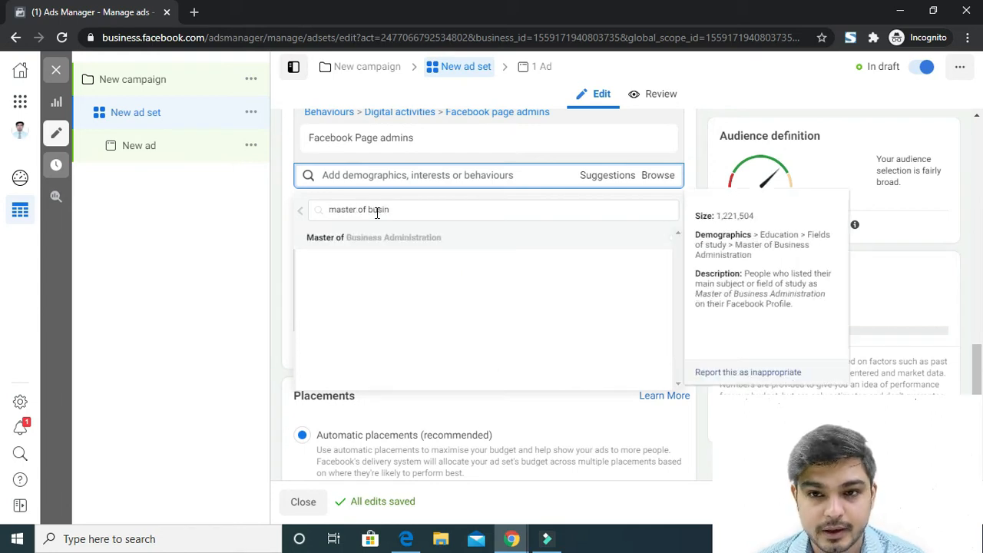
click(388, 242)
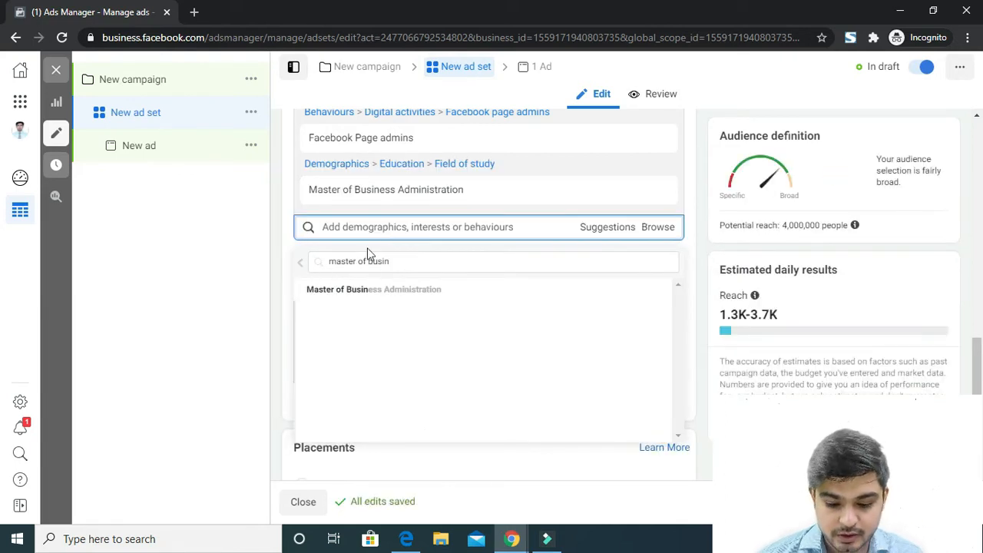
Search the schools and universities for "delhi univ" and add University of Delhi to the detailed targeting
click(300, 261)
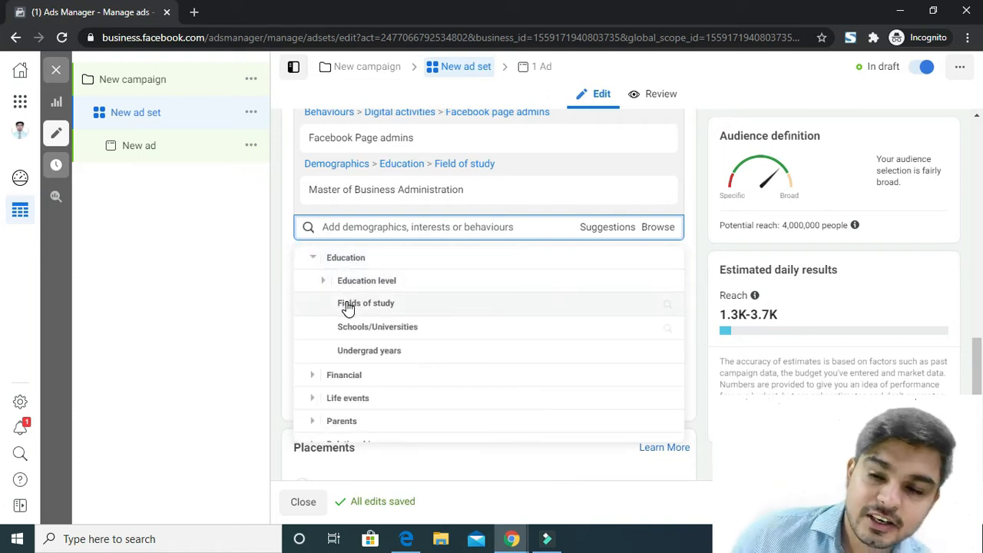
click(348, 328)
click(399, 262)
key(ctrl+a)
text(delh)
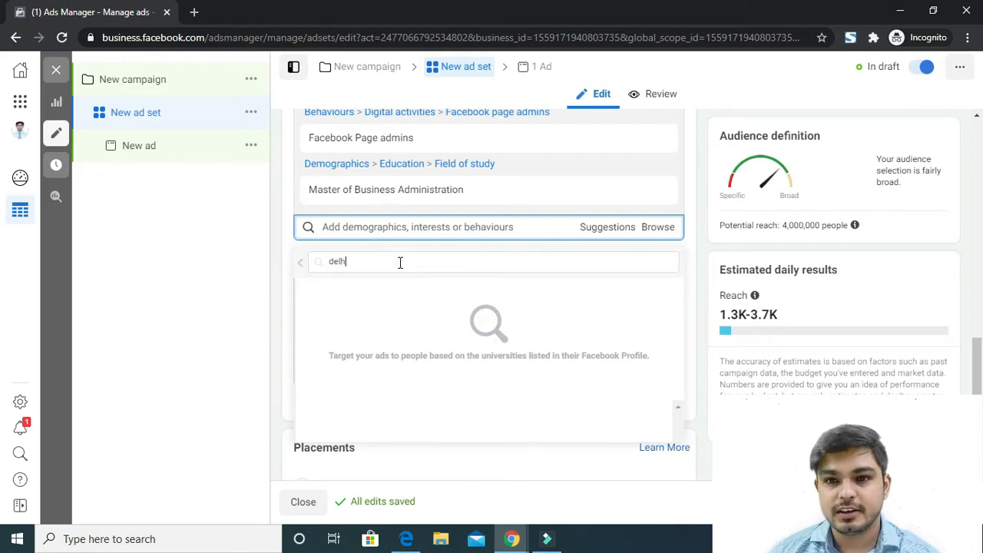
text(i univ)
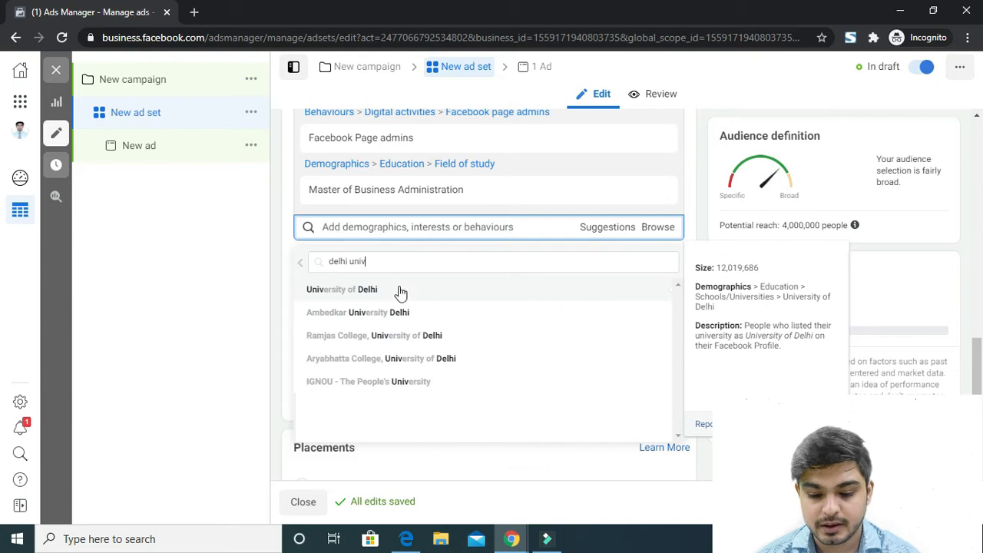
click(397, 289)
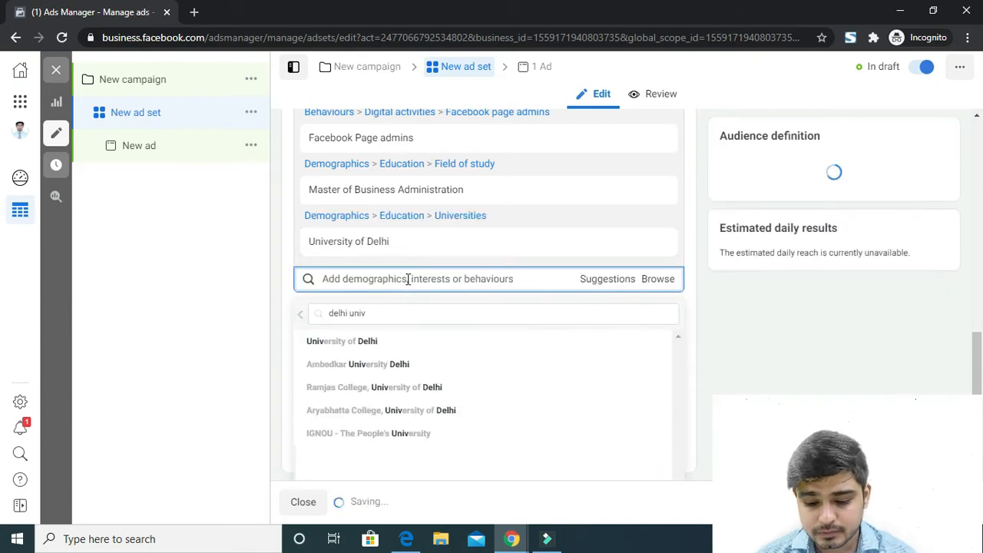
Add the undergrad years range 2020 to 2024 to the detailed targeting and collapse the Education category
click(301, 313)
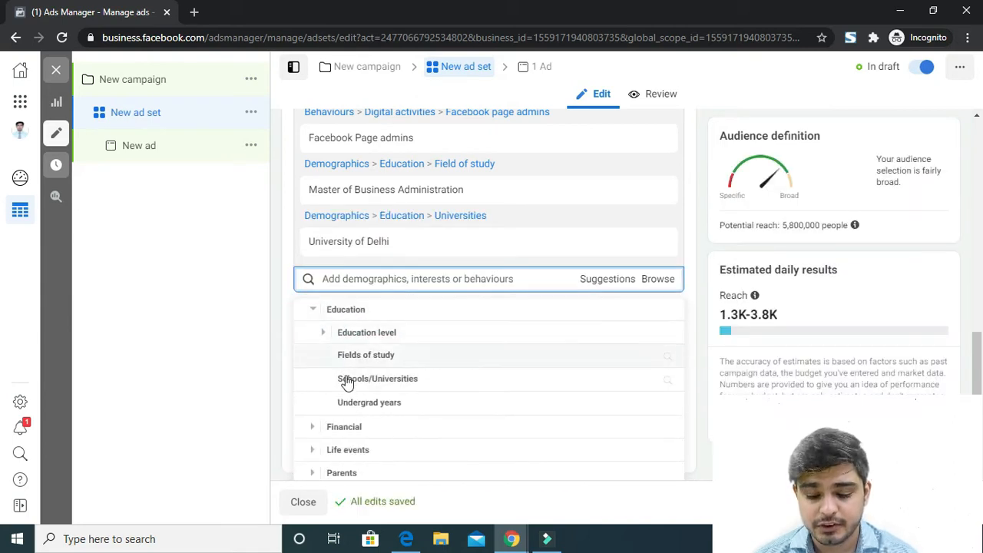
click(347, 404)
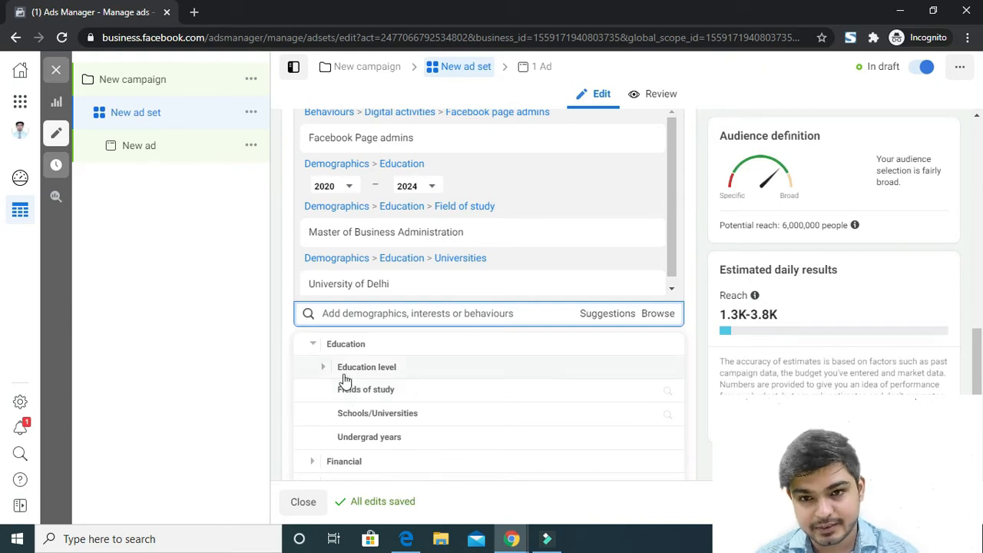
click(314, 350)
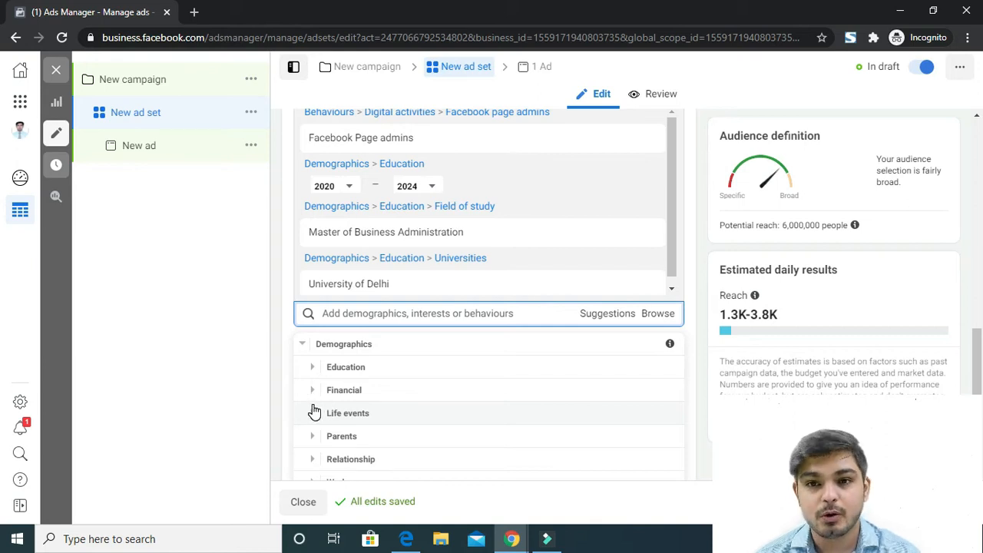
Look through the Financial and Life events demographics, including the anniversary, month of birth, new job, newly engaged and newlywed options
click(321, 392)
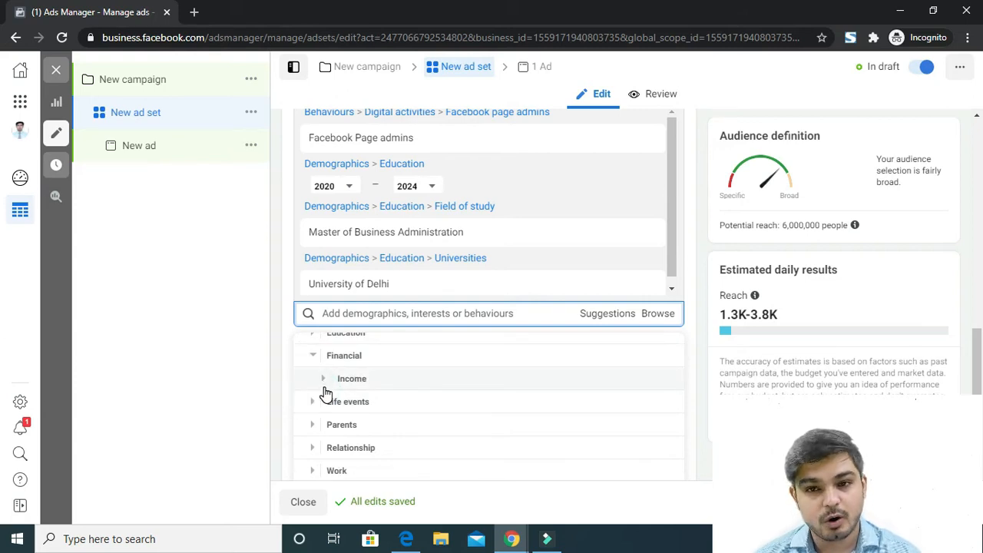
click(308, 404)
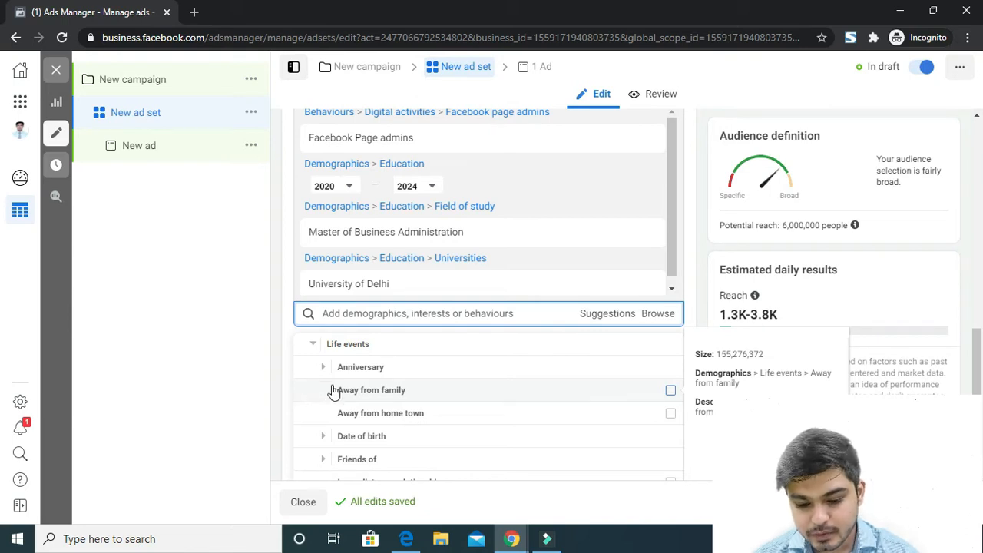
click(324, 367)
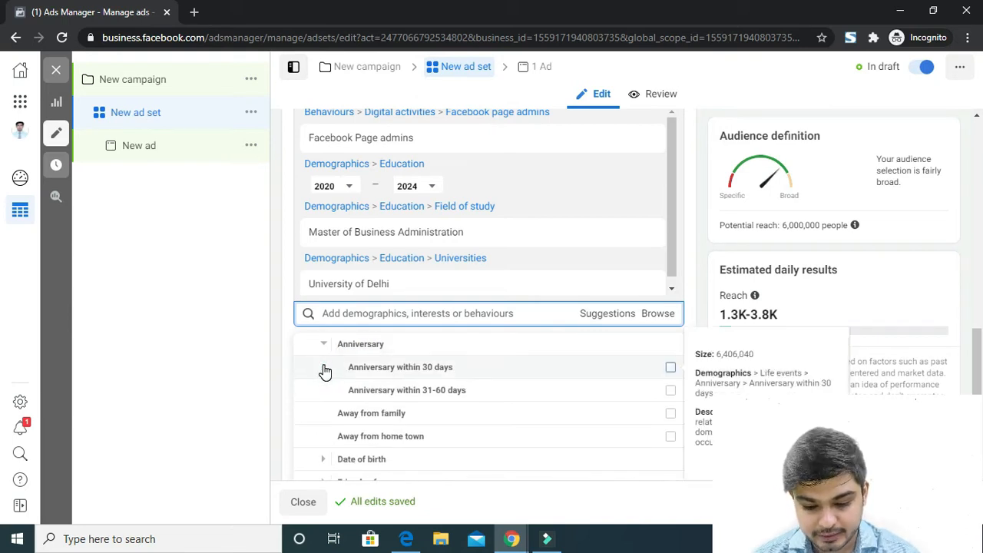
scroll(325, 388, down, 1)
click(322, 388)
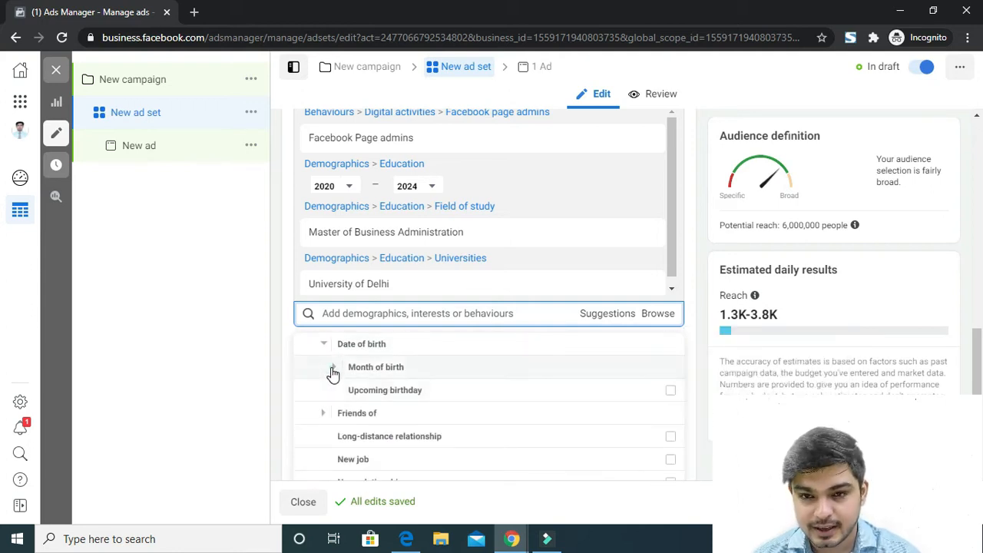
click(333, 372)
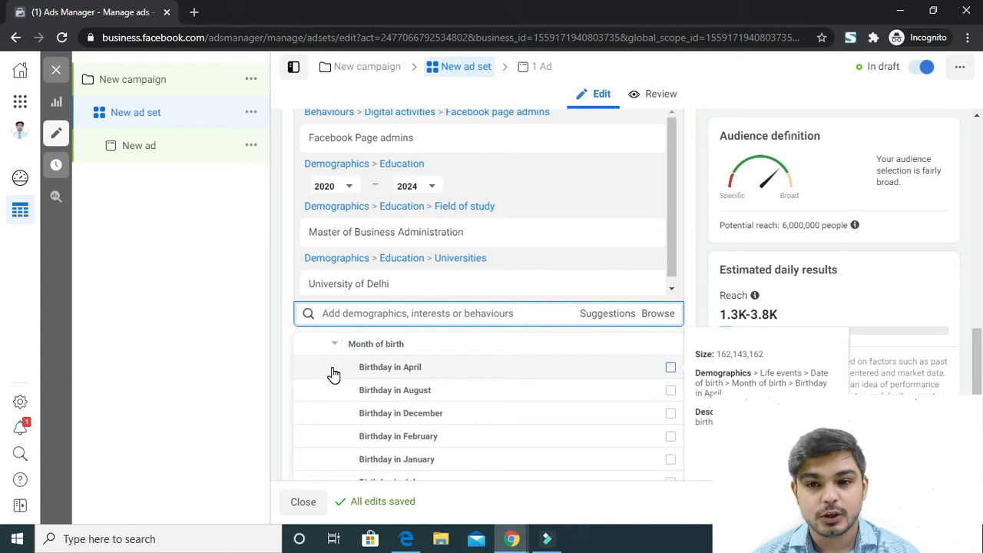
scroll(335, 373, up, 1)
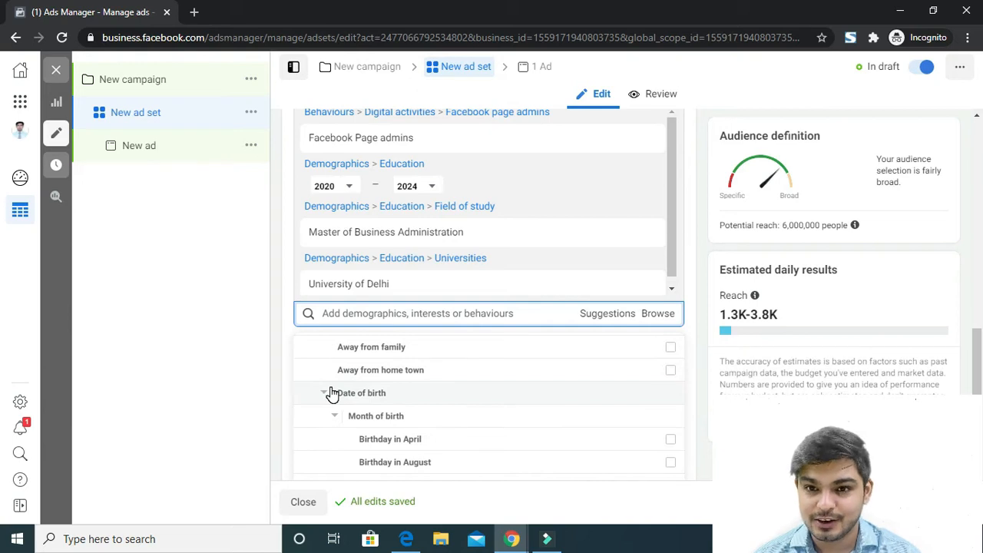
scroll(333, 394, down, 1)
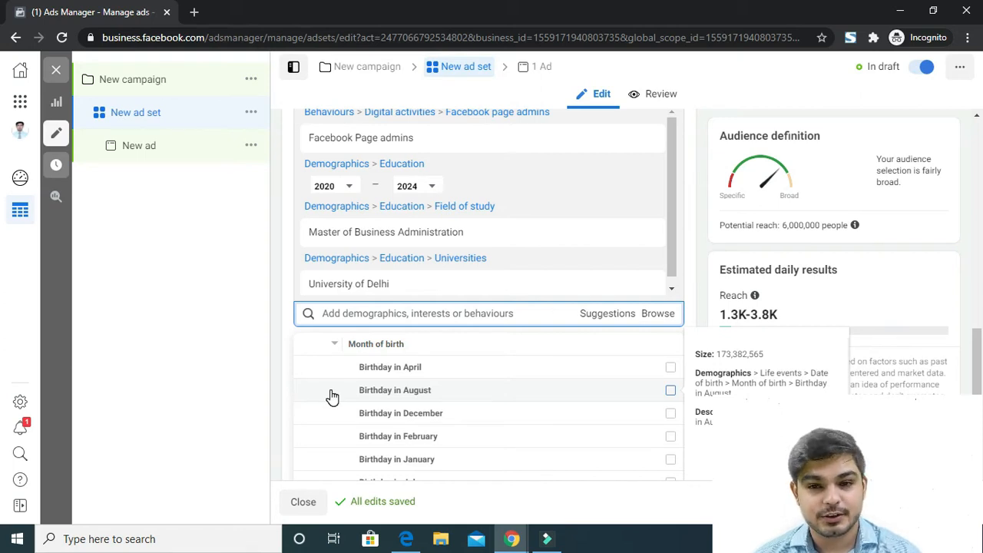
click(335, 344)
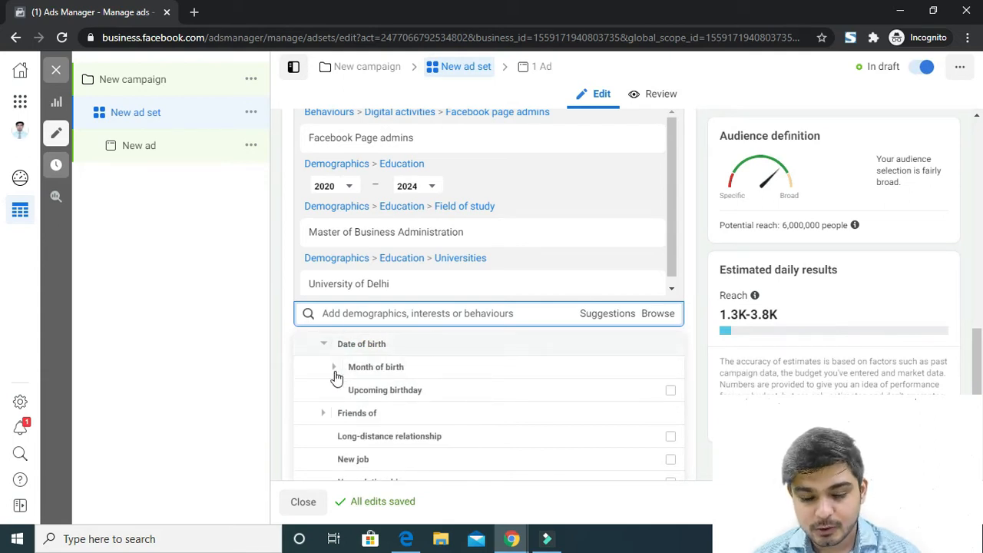
scroll(324, 394, down, 1)
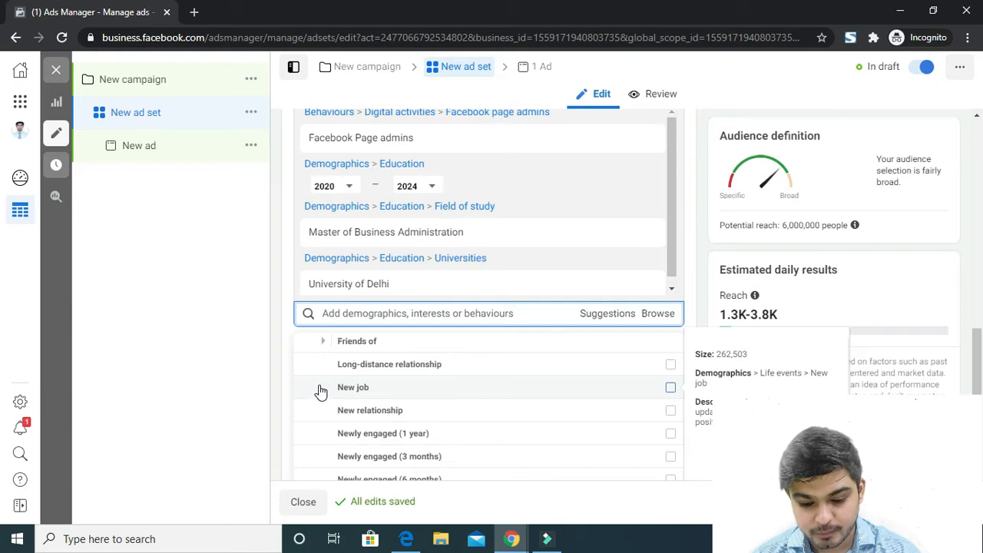
scroll(332, 422, down, 1)
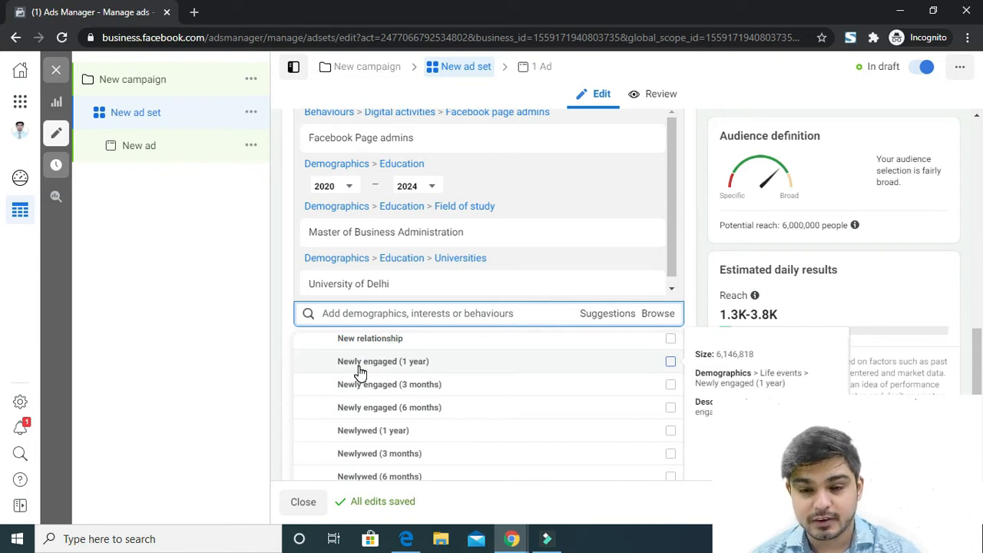
scroll(355, 377, down, 1)
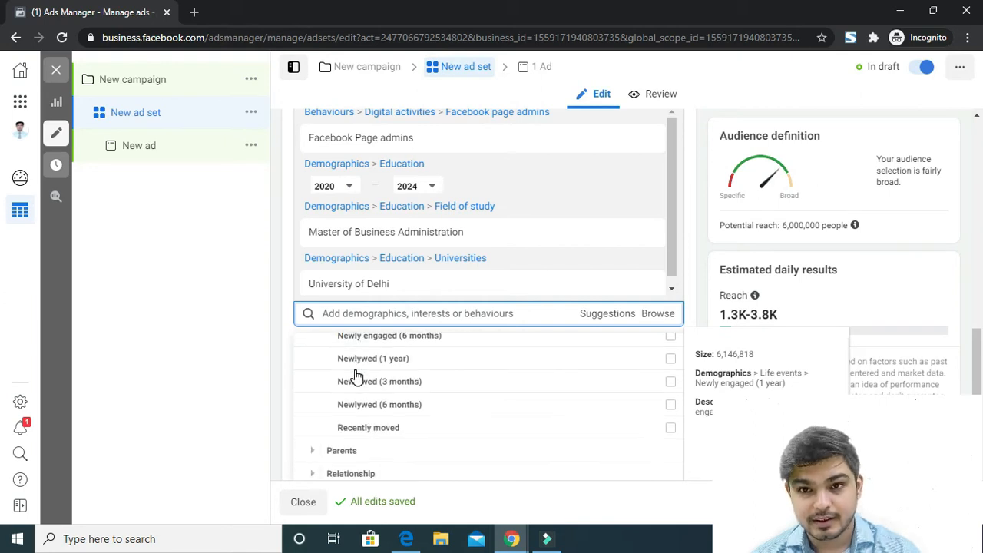
scroll(345, 410, up, 1)
scroll(345, 418, up, 5)
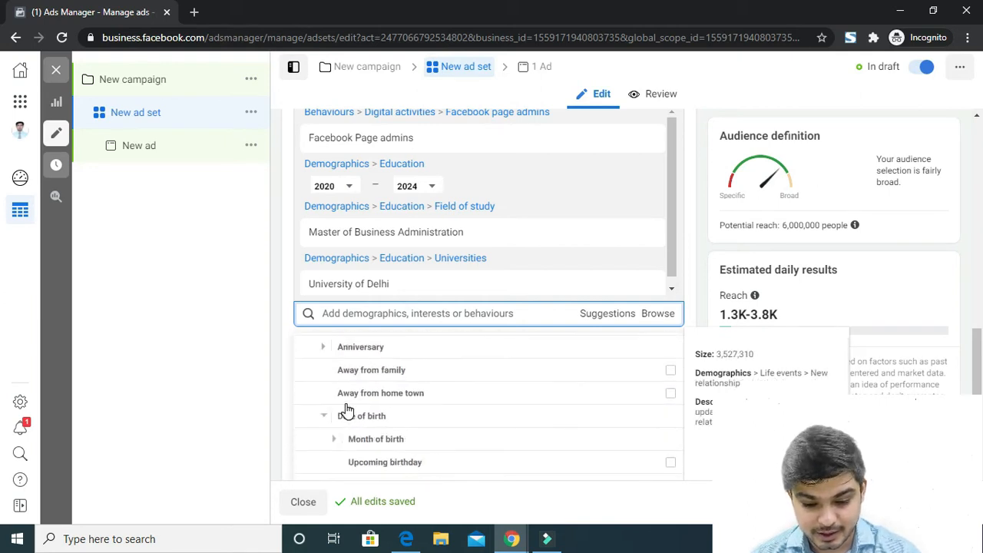
click(313, 398)
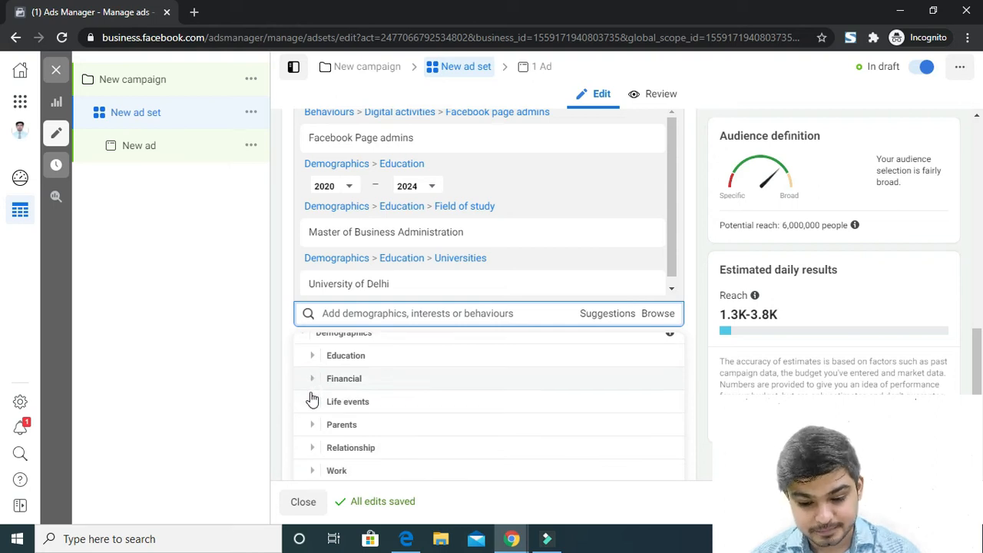
Look through the relationship status options in the Relationship demographics
scroll(313, 397, down, 1)
click(318, 377)
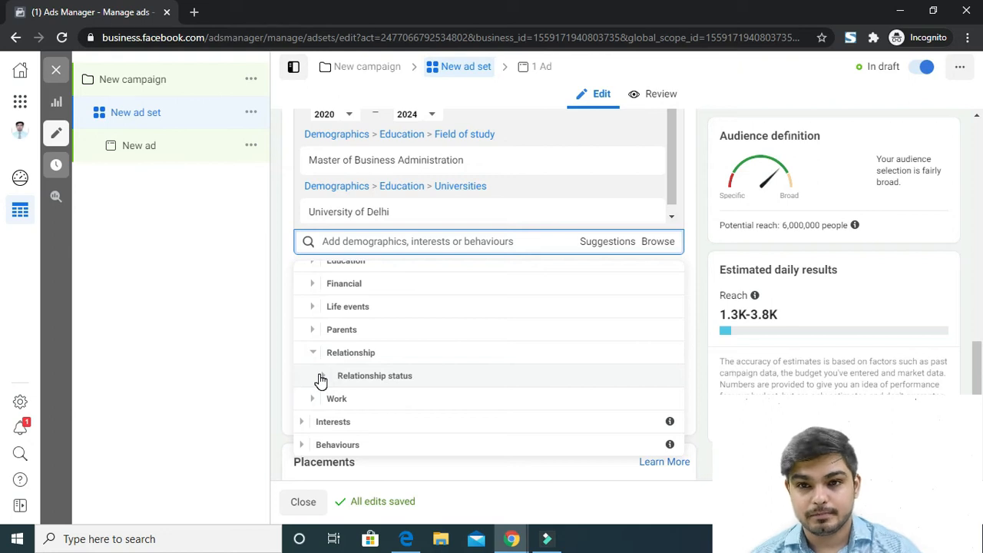
click(321, 378)
scroll(361, 377, down, 1)
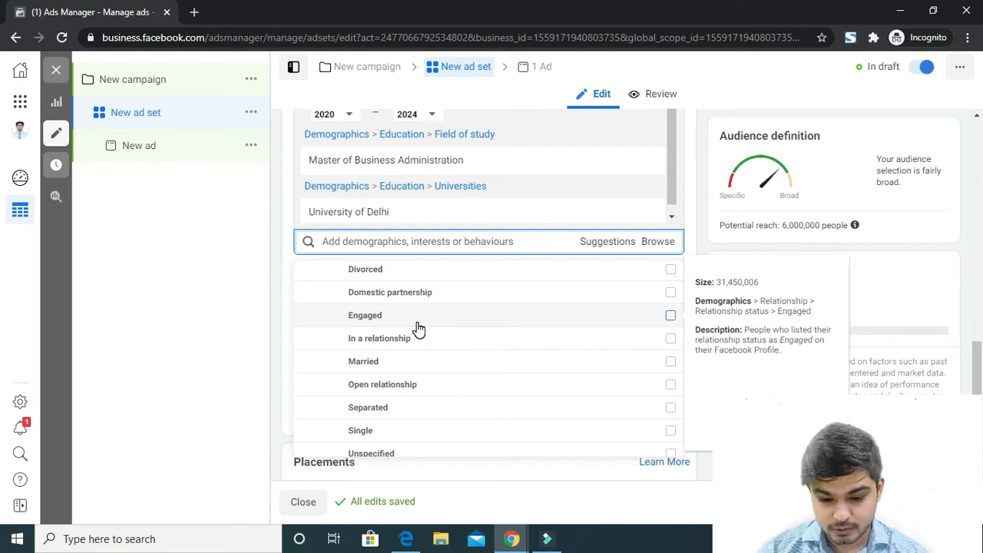
scroll(418, 329, down, 2)
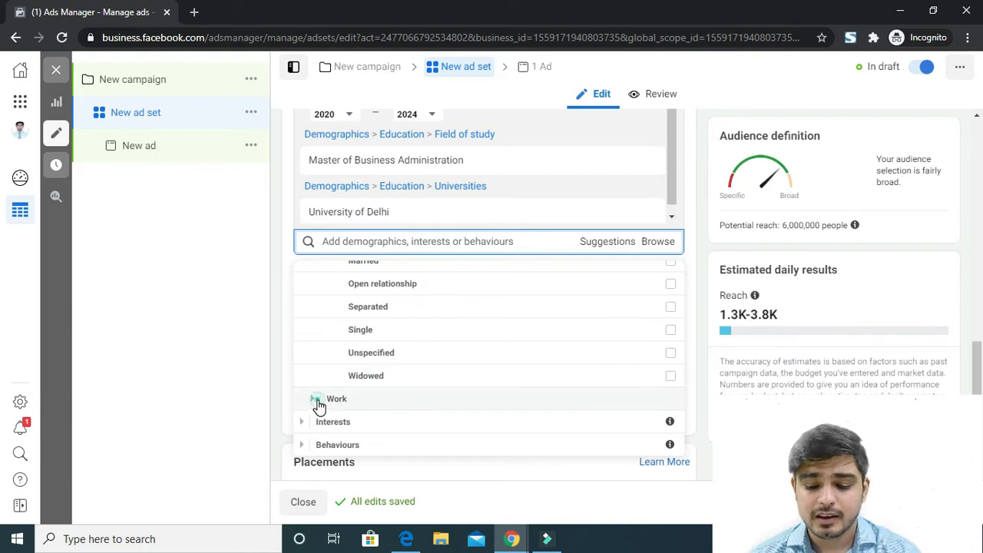
Look through the industries listed under the Work demographics
click(317, 401)
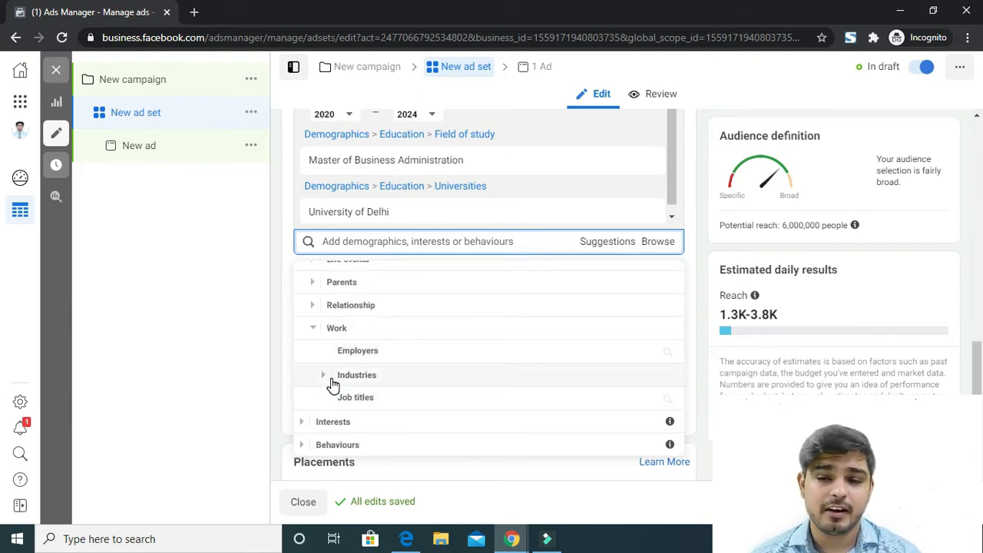
click(326, 376)
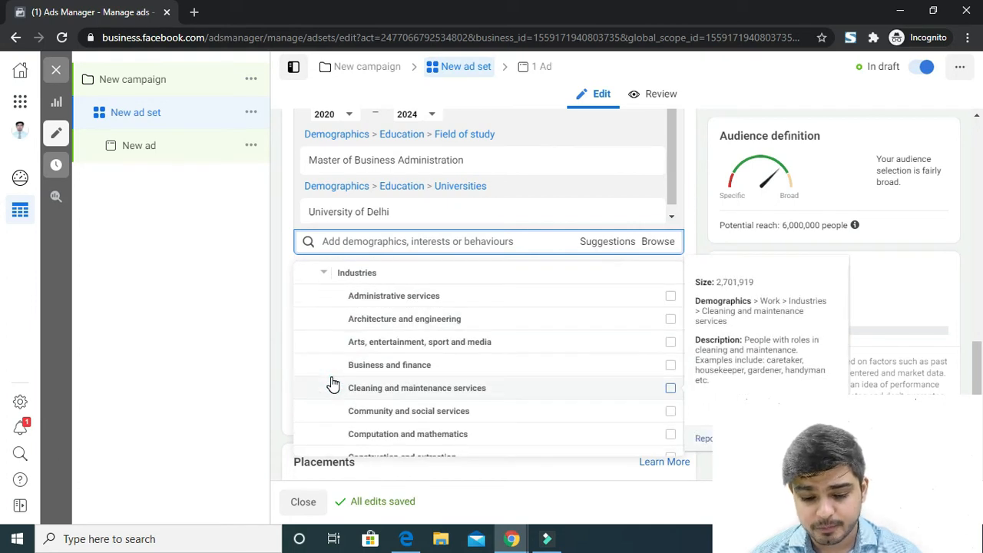
scroll(334, 381, down, 3)
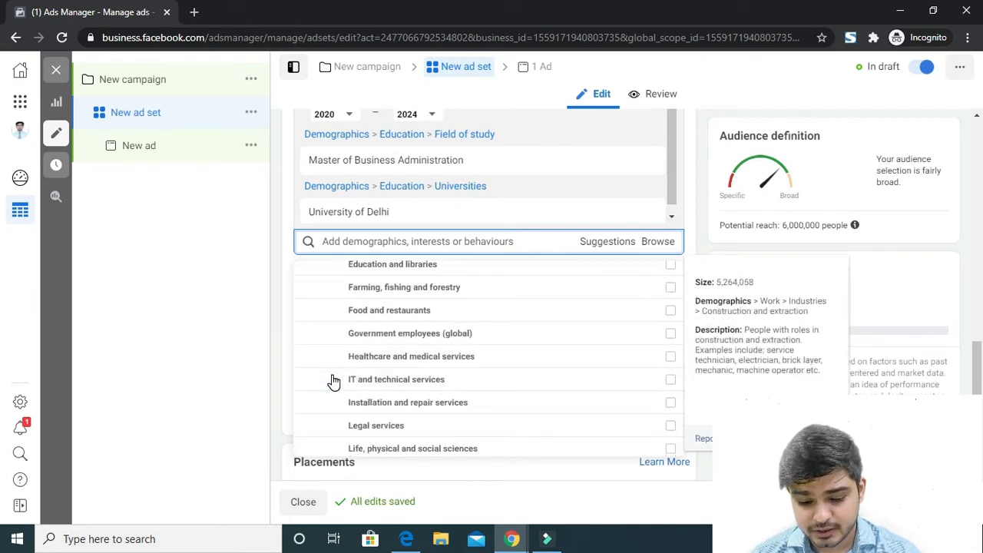
scroll(333, 382, up, 1)
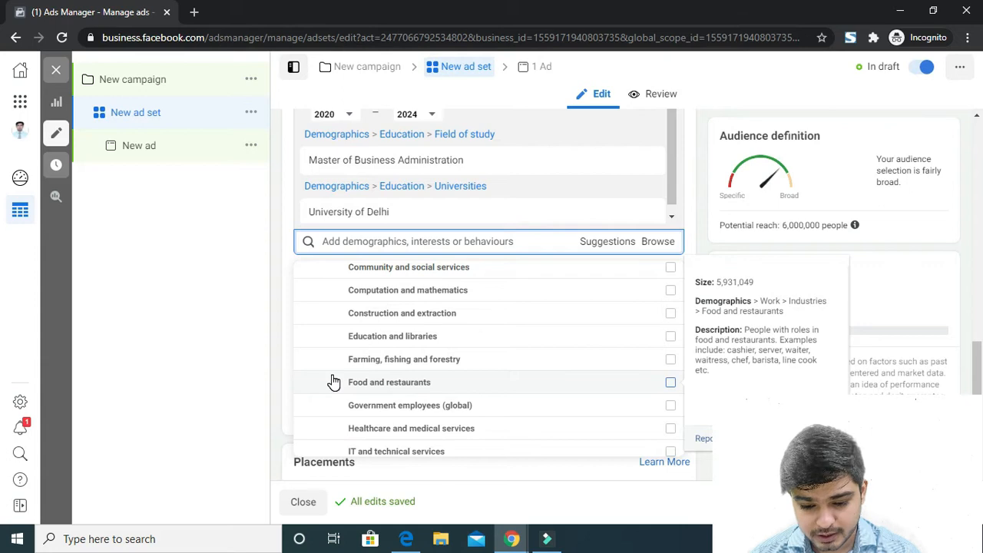
scroll(333, 382, down, 3)
scroll(334, 382, down, 2)
Search the Work job titles for "account" and return to the category list
click(341, 397)
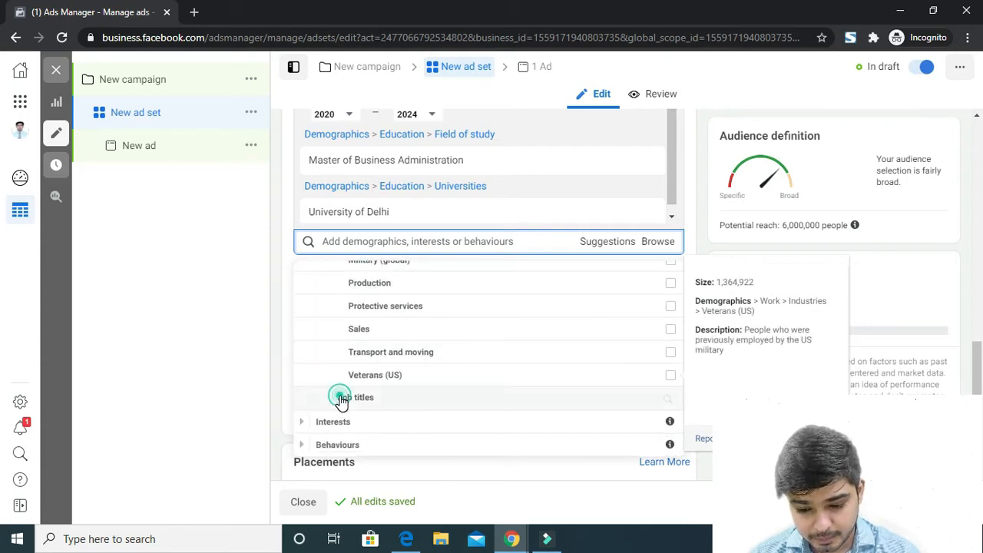
click(346, 276)
text(d)
key(ctrl+a)
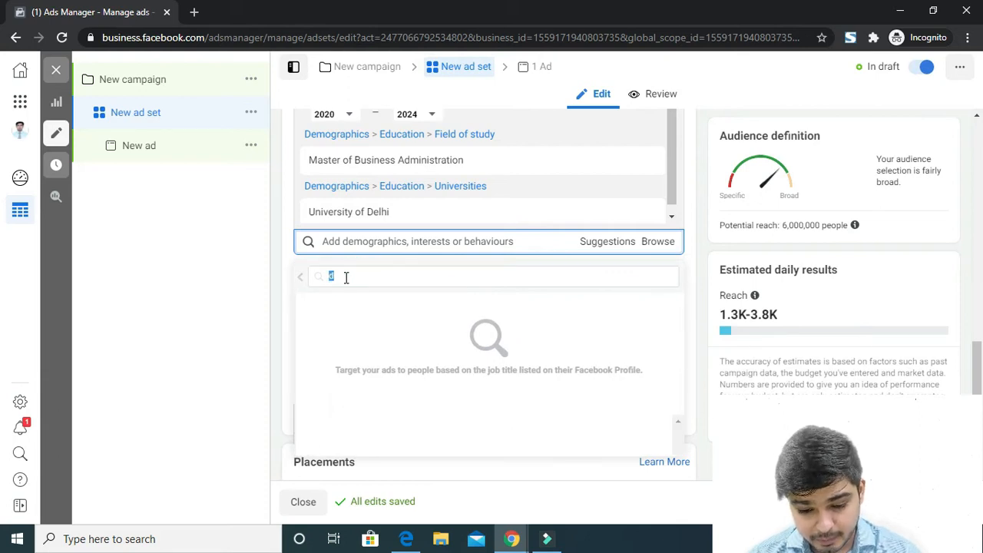
text(account)
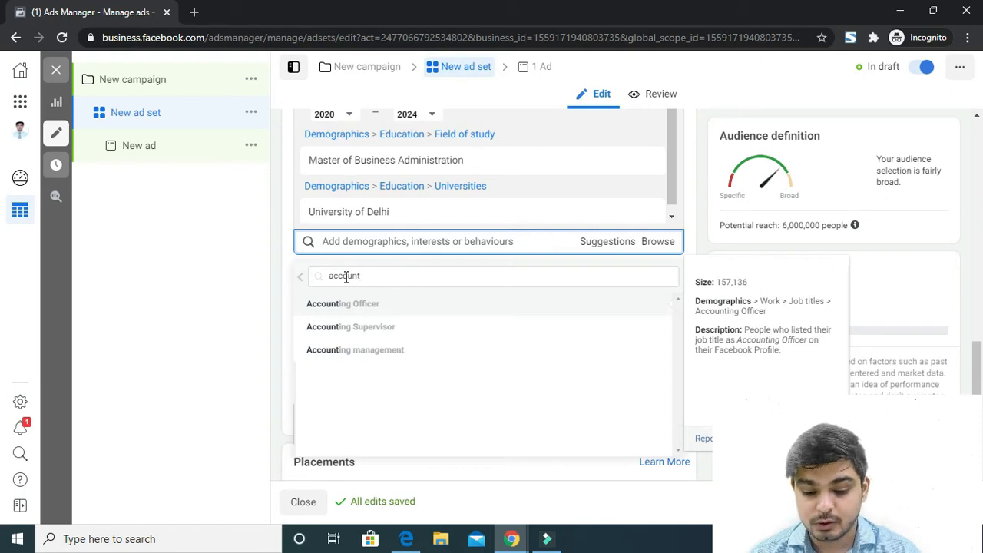
click(301, 276)
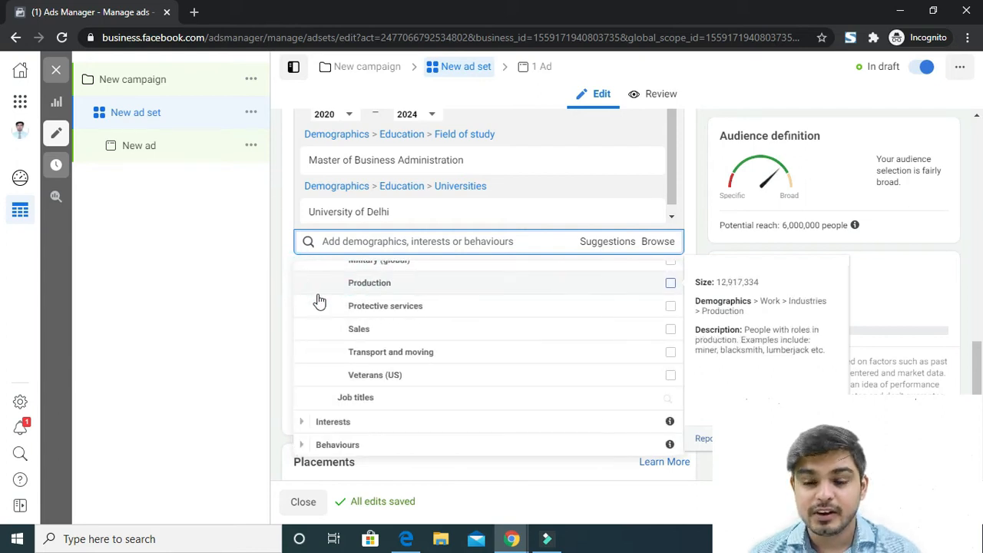
Collapse the Demographics category and look over the main Interests categories
scroll(319, 315, up, 5)
scroll(323, 311, up, 8)
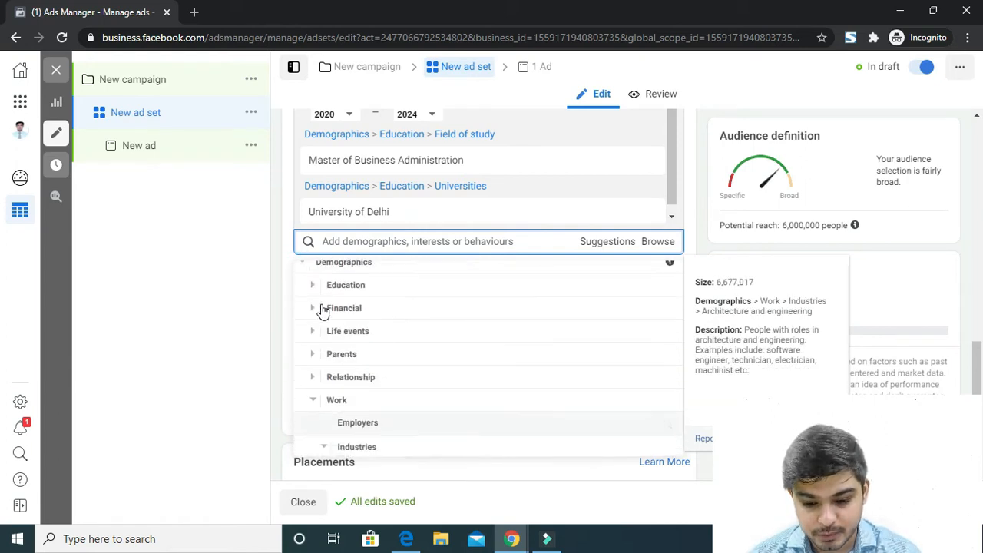
click(304, 274)
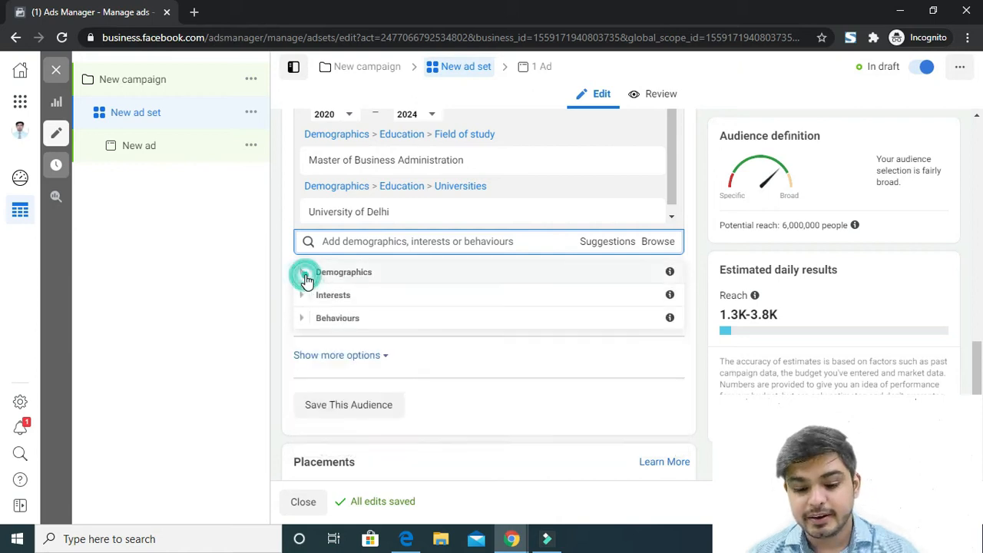
click(304, 296)
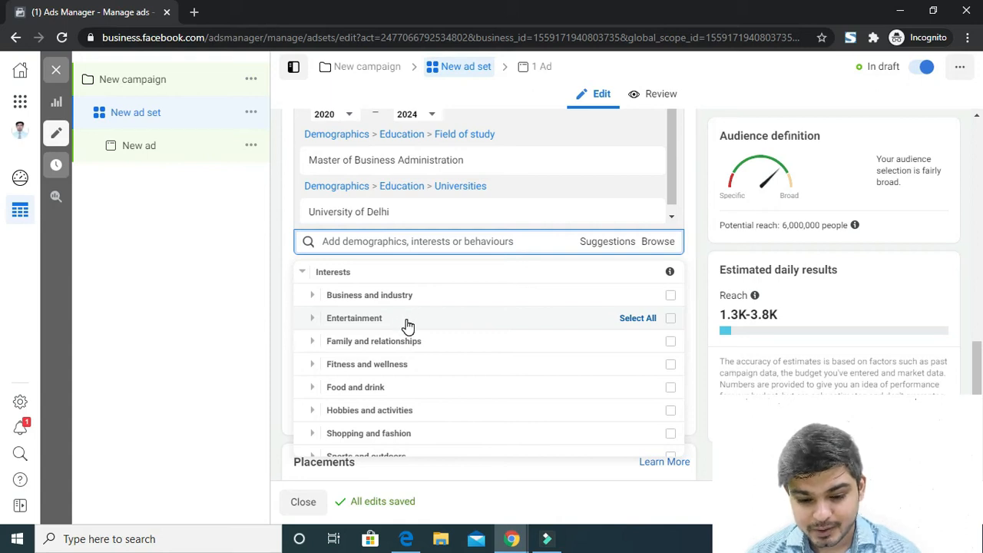
scroll(408, 329, down, 2)
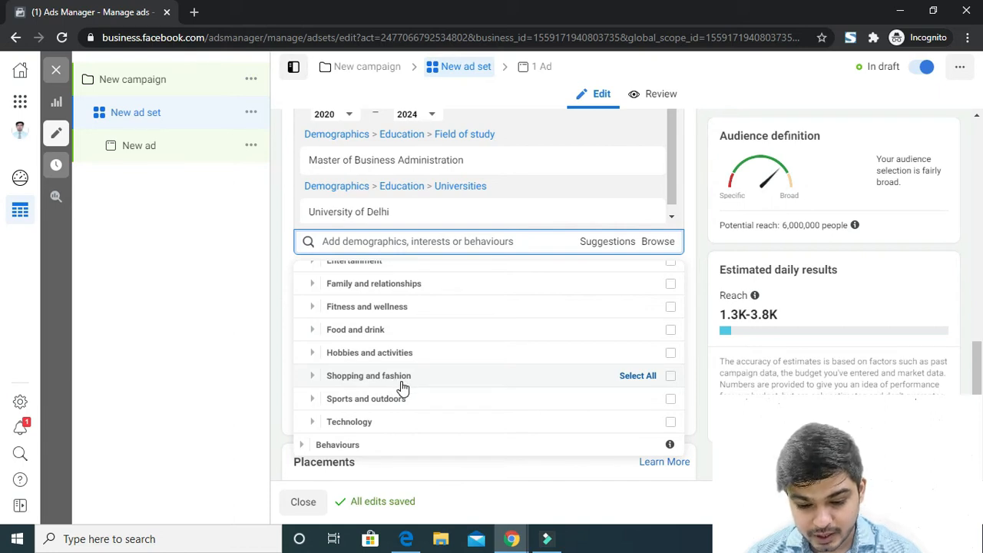
scroll(401, 385, down, 1)
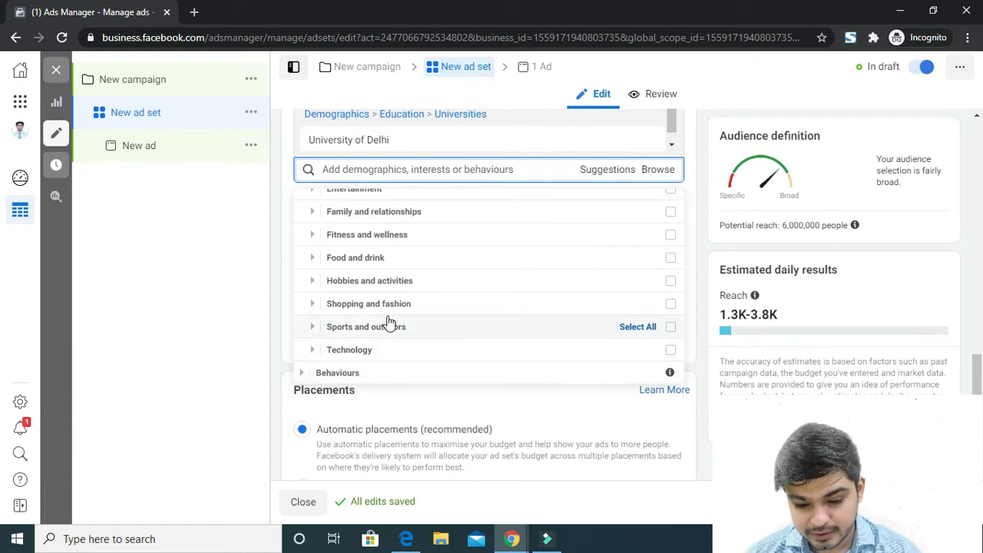
scroll(389, 321, up, 1)
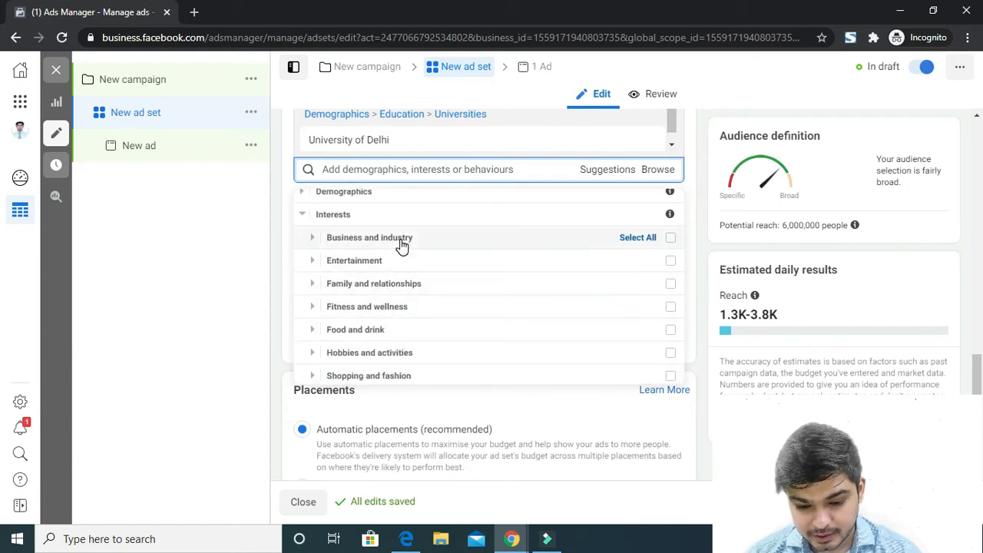
Look through the Business and industry interests, collapse them and review the remaining interest categories
click(312, 239)
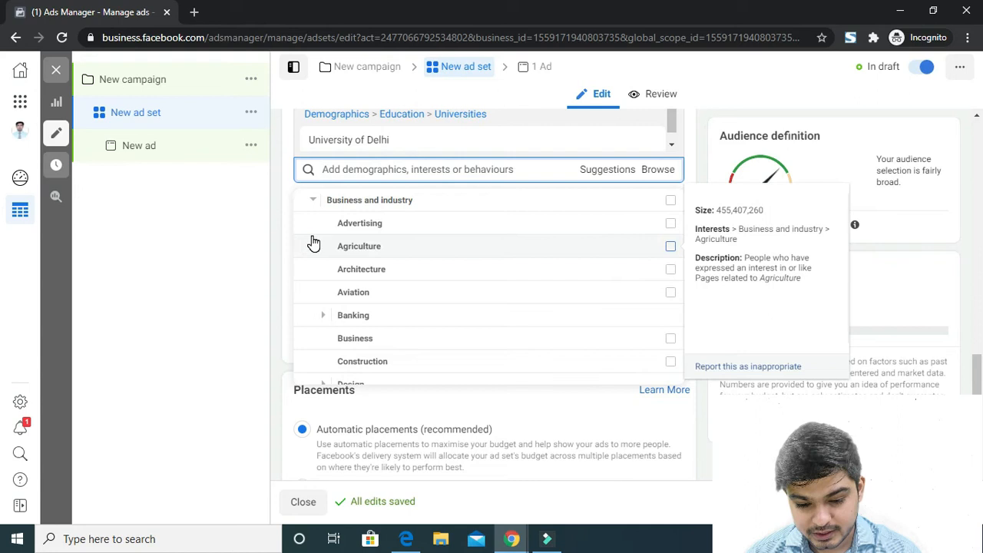
scroll(318, 261, down, 3)
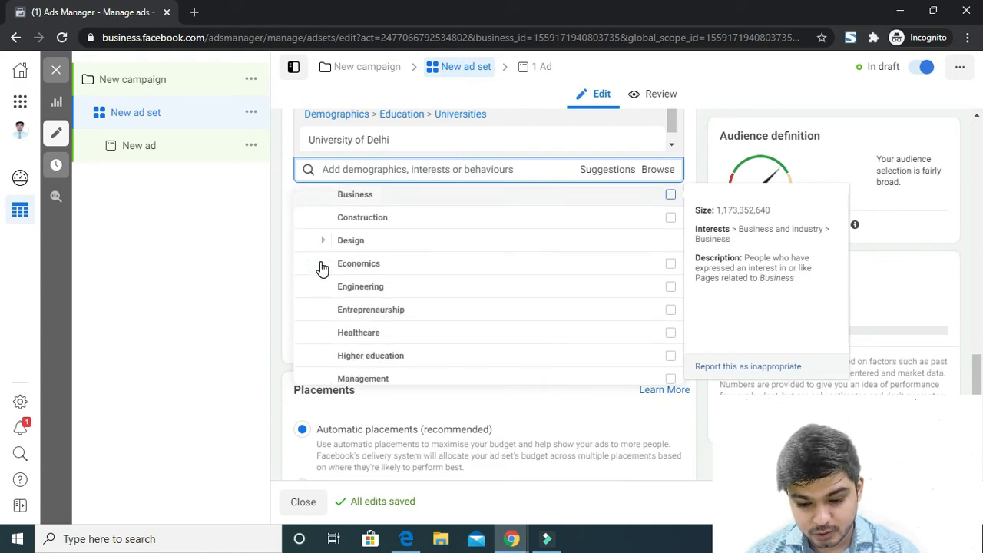
scroll(321, 269, up, 5)
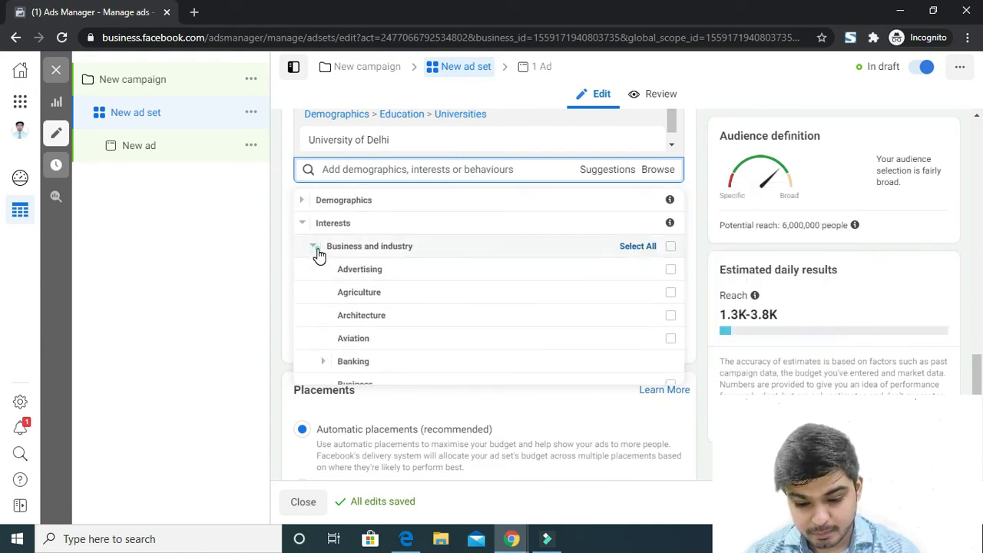
click(318, 249)
scroll(320, 255, down, 2)
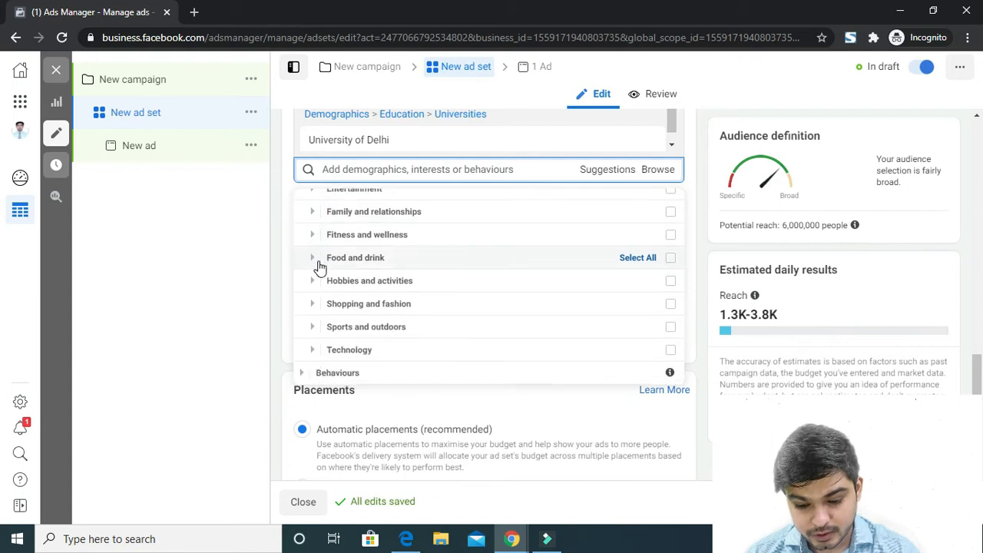
scroll(323, 264, down, 3)
scroll(321, 279, up, 1)
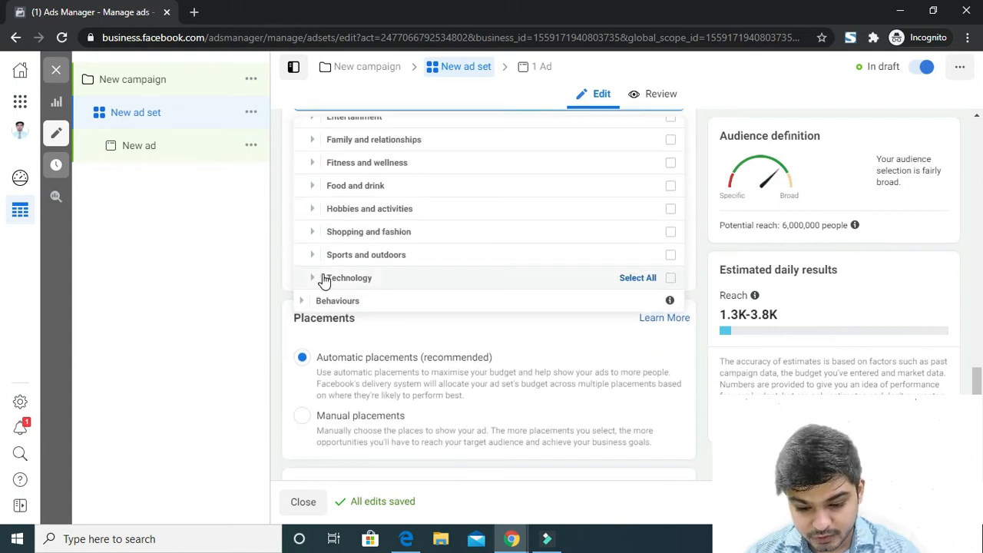
Look over the Behaviours categories and expand the Anniversary option
click(305, 297)
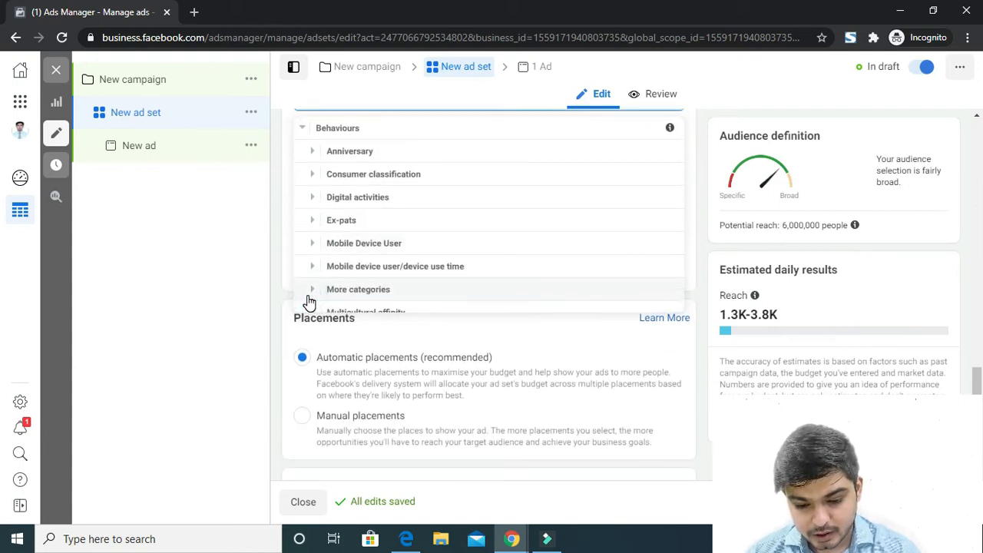
scroll(327, 283, up, 1)
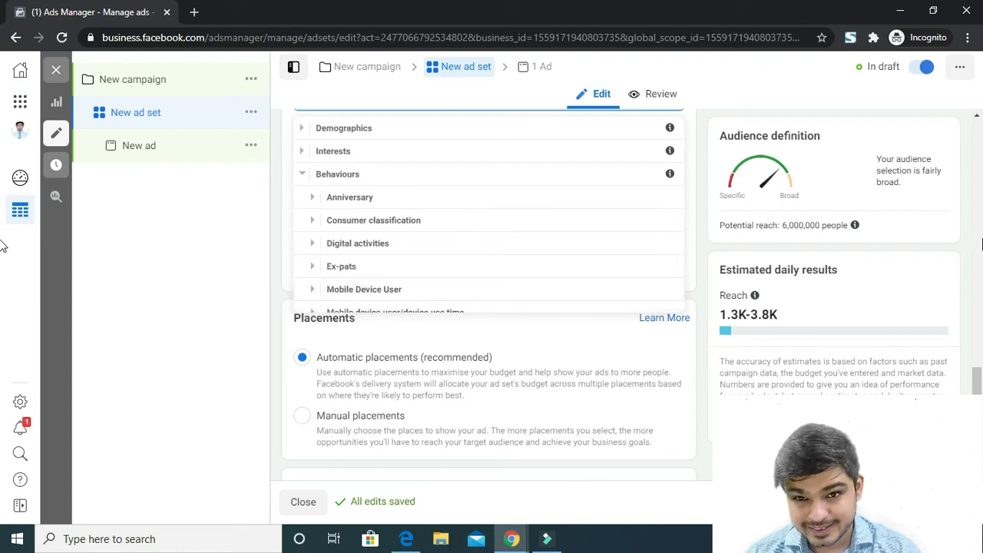
drag(981, 382, 980, 347)
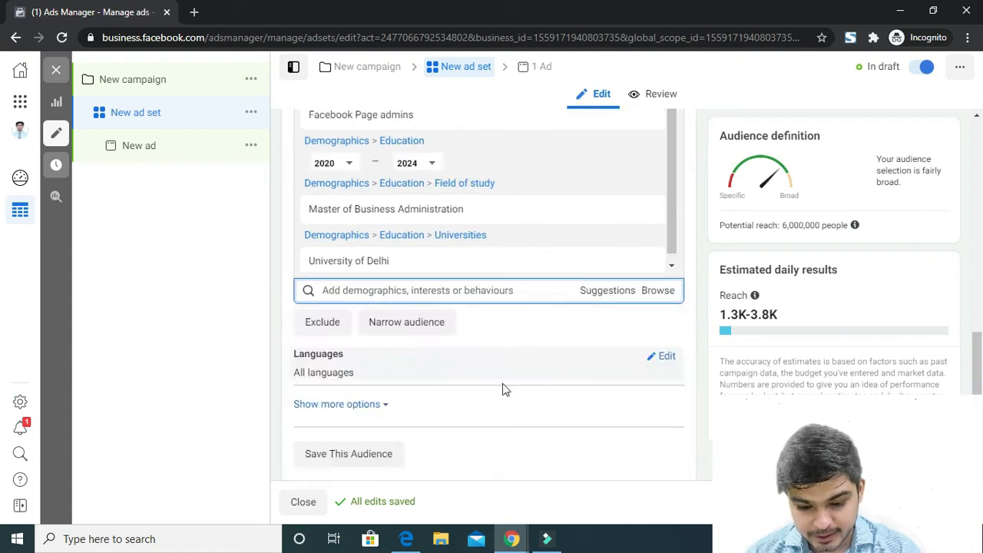
click(658, 291)
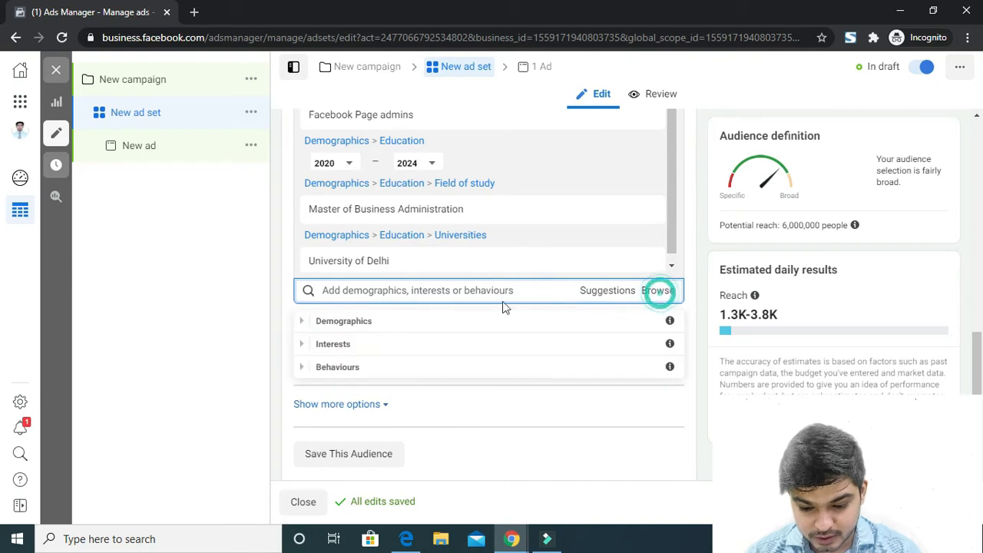
scroll(327, 350, down, 2)
click(303, 295)
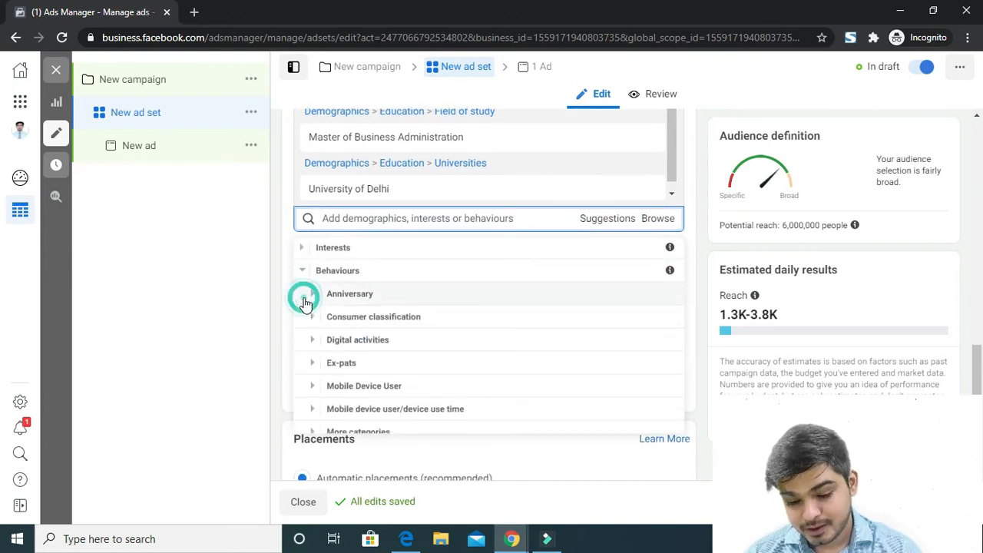
scroll(361, 290, down, 1)
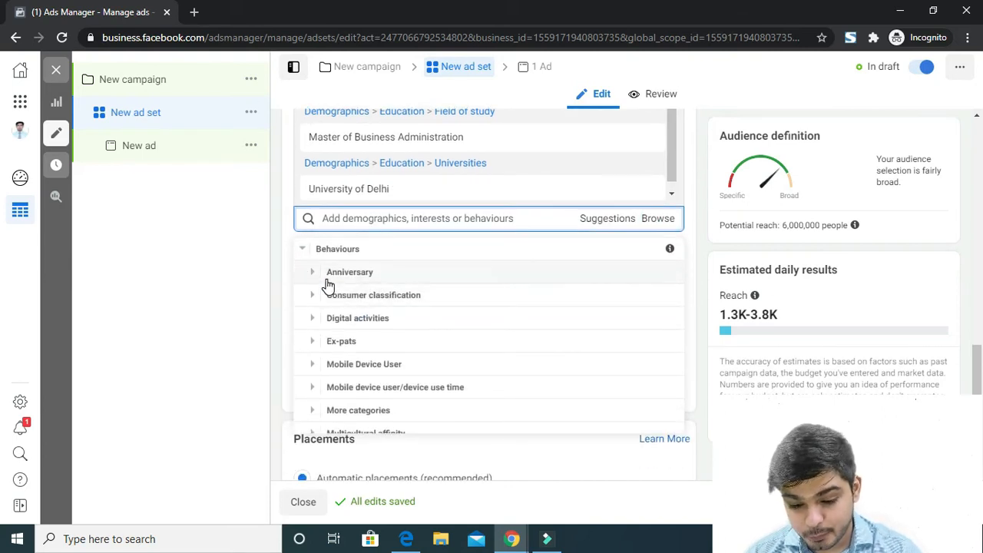
click(321, 276)
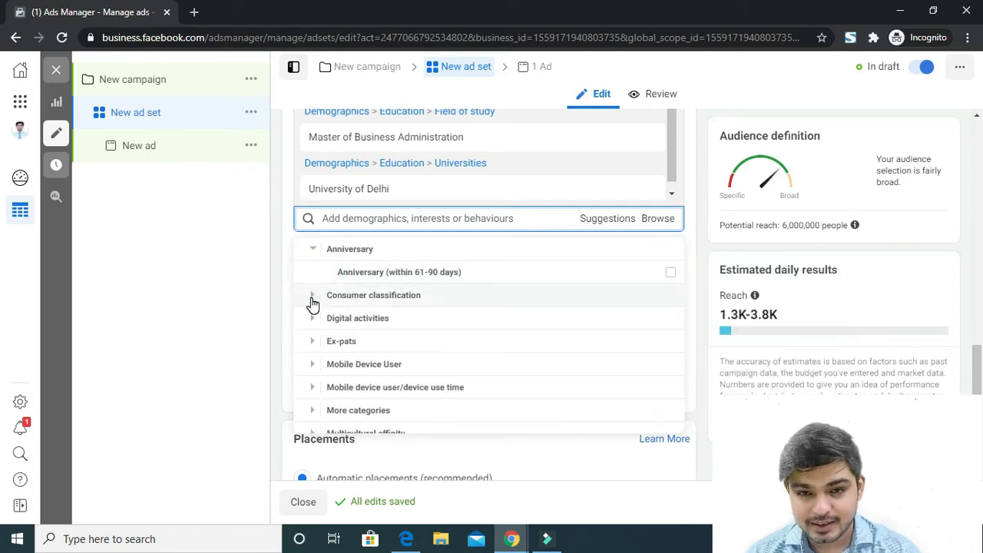
Look through the Digital activities behaviours, from gaming and Facebook Payments users to page admins and small business owners
click(314, 319)
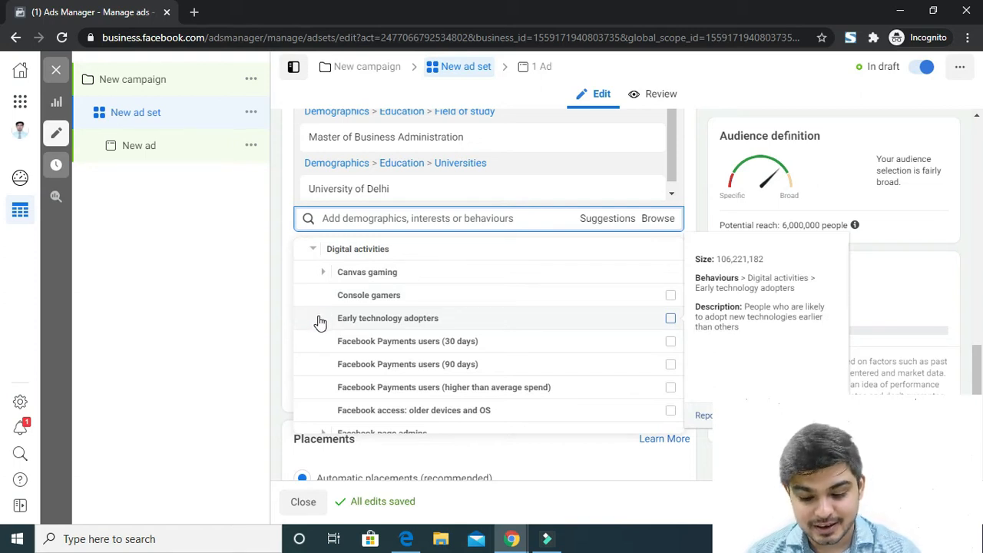
scroll(320, 323, down, 1)
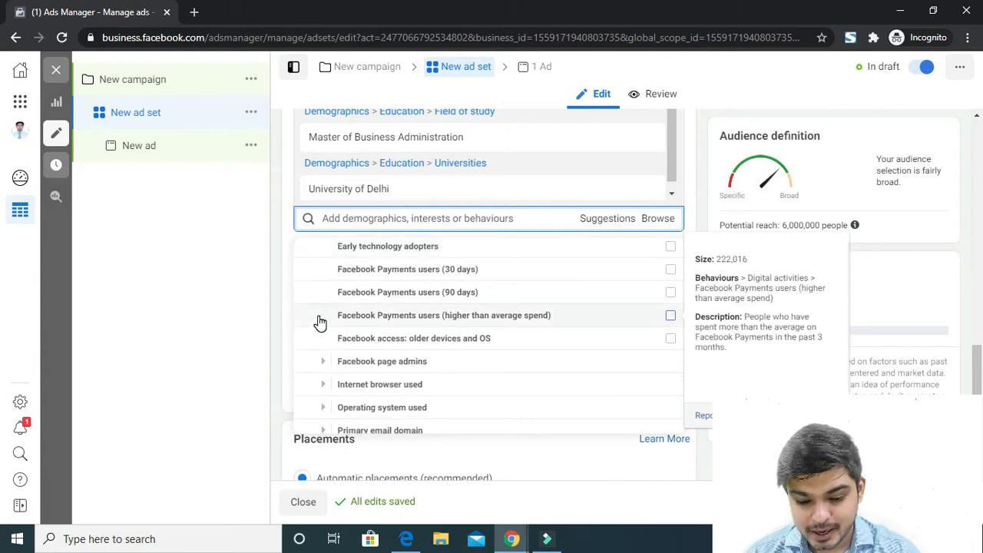
scroll(320, 323, up, 1)
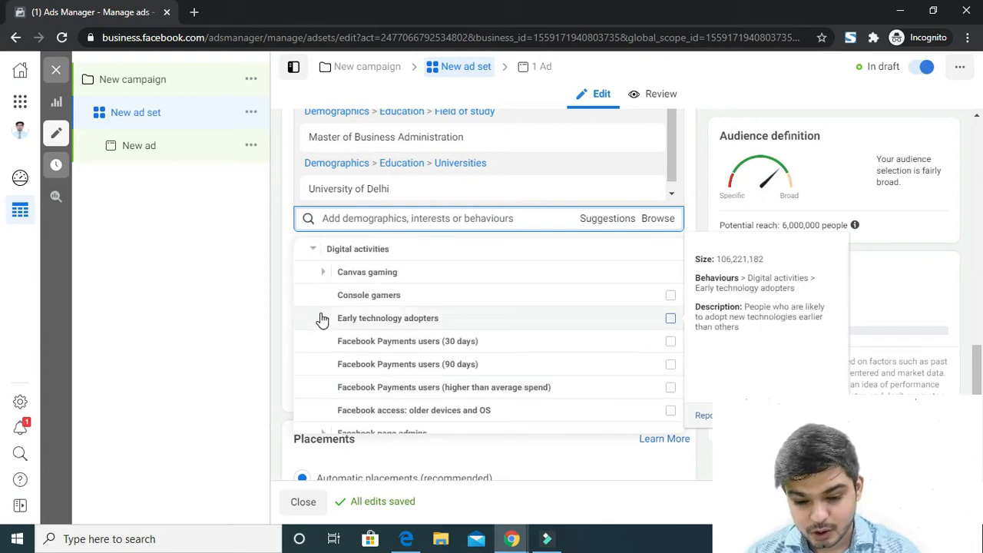
scroll(322, 322, down, 1)
scroll(322, 320, down, 1)
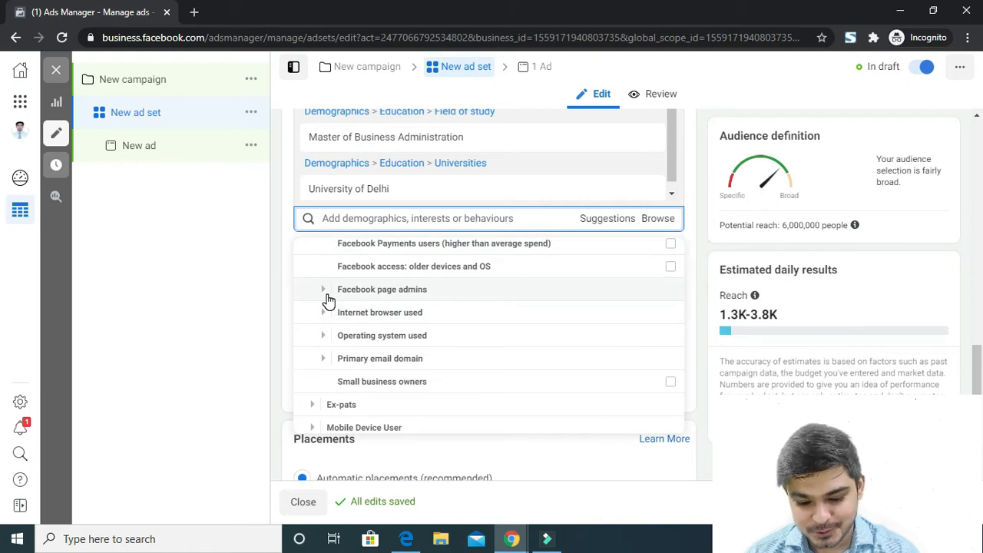
Examine the operating system used and primary email domain options within the Digital activities behaviours
click(325, 336)
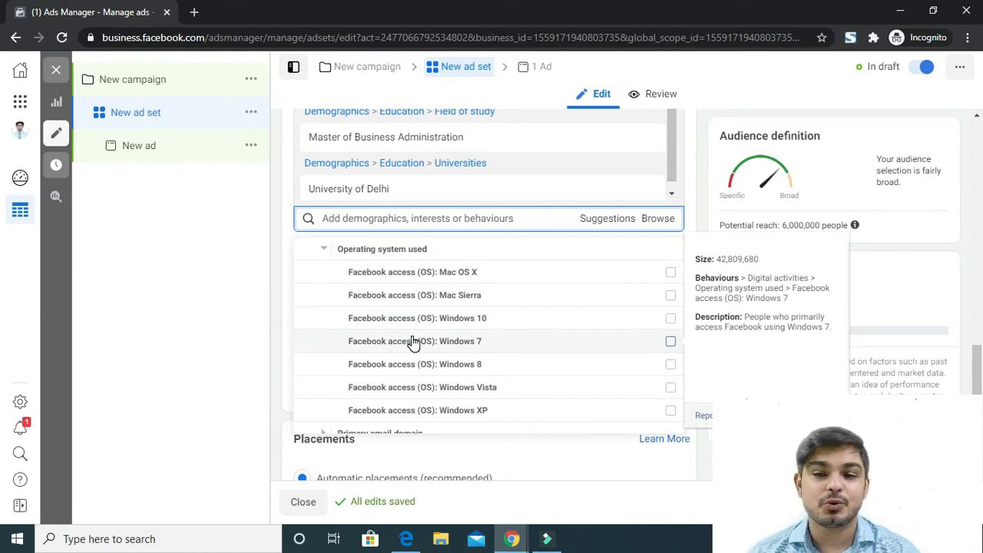
scroll(412, 342, down, 1)
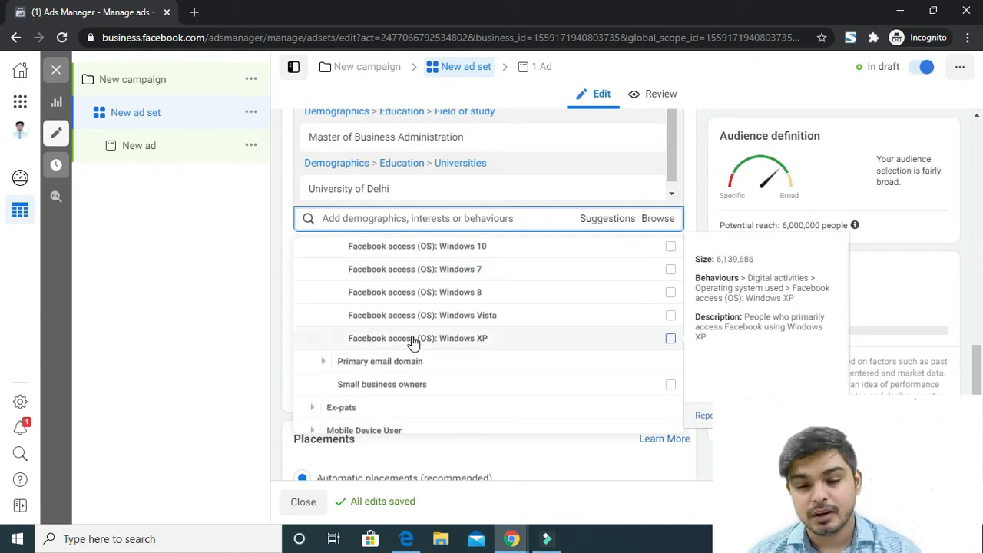
scroll(413, 342, up, 1)
scroll(412, 343, up, 1)
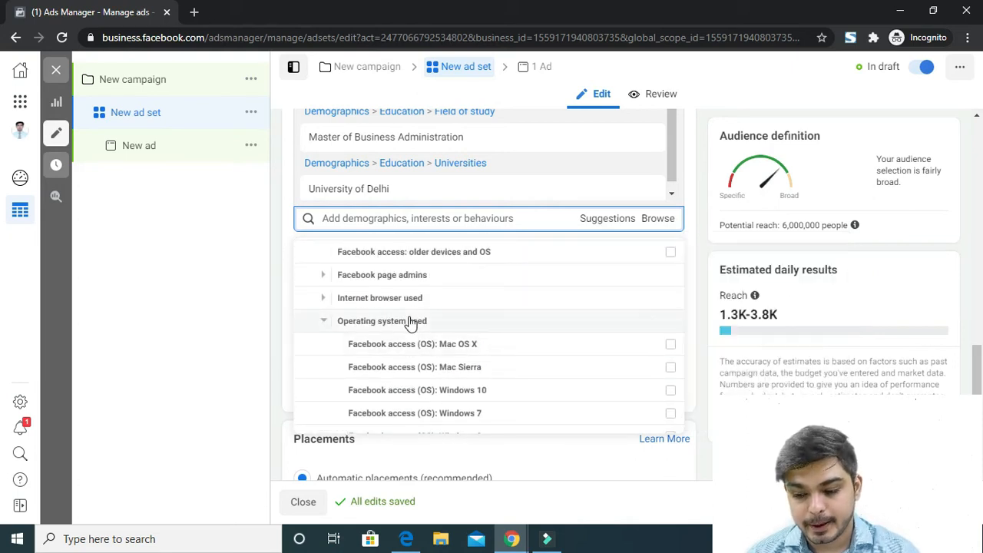
scroll(412, 343, down, 1)
scroll(407, 344, down, 1)
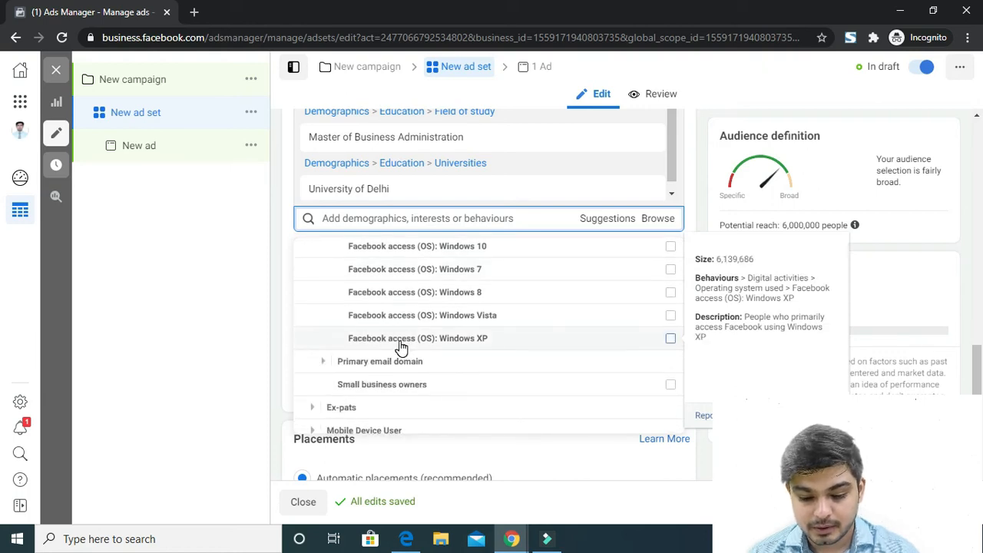
click(327, 364)
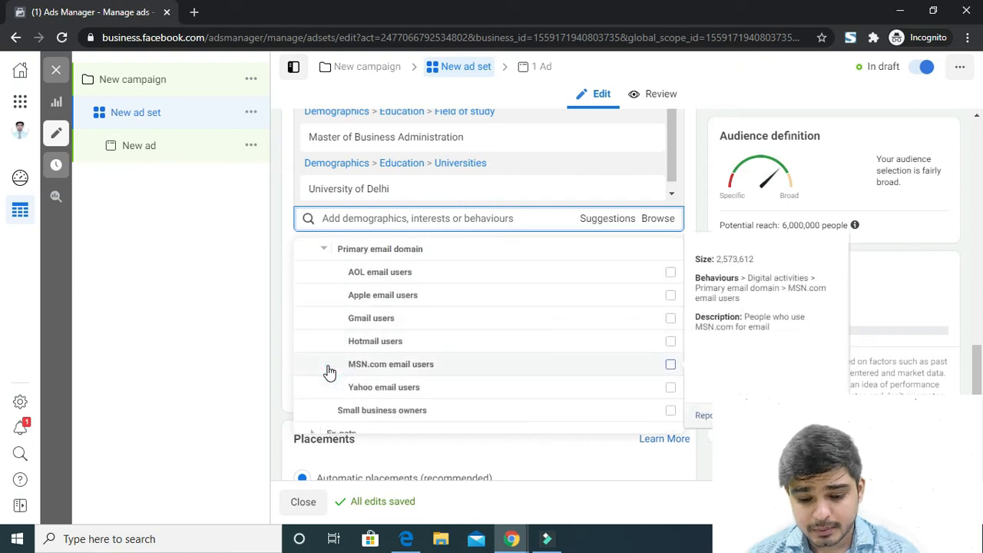
Add Small business owners from the Digital activities behaviours to the detailed targeting and review the selected criteria
scroll(358, 360, down, 1)
click(364, 348)
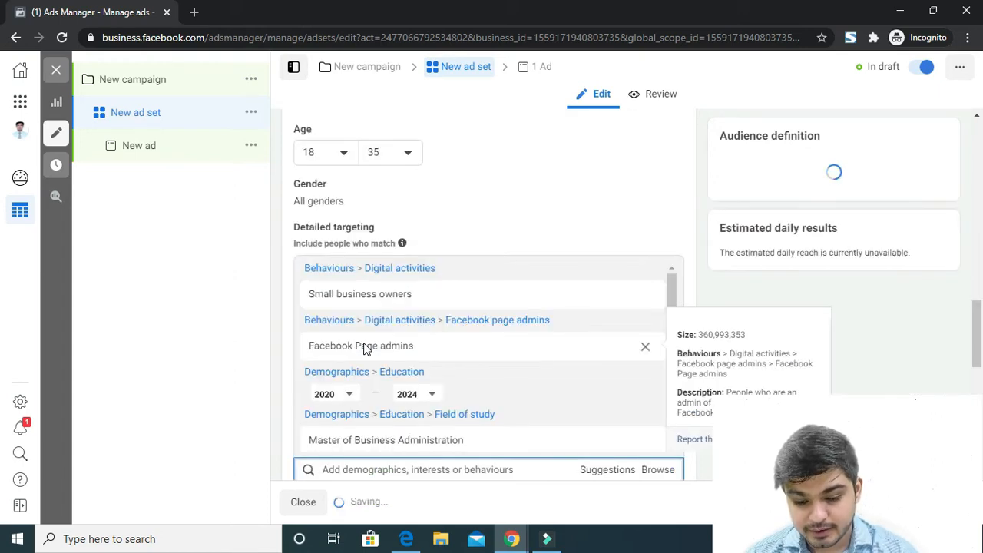
scroll(407, 365, down, 1)
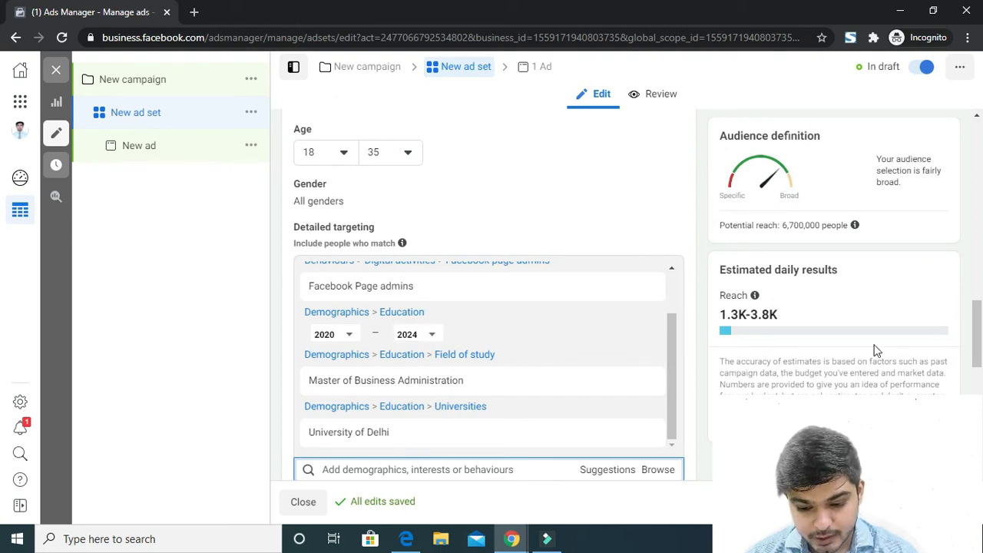
drag(981, 348, 981, 407)
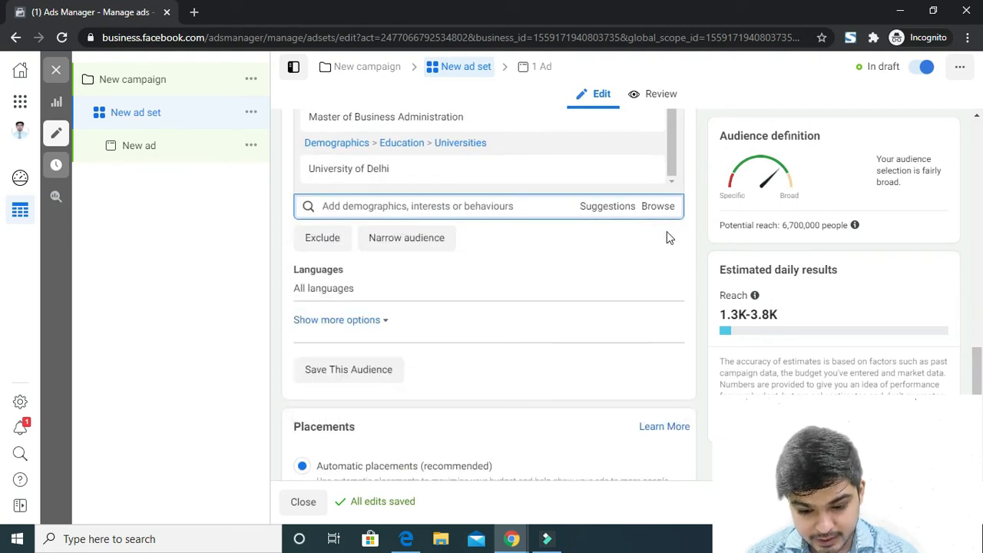
Browse the Ex-pats behaviours, looking through the friends, family and lived-in country options, and collapse the category
click(659, 206)
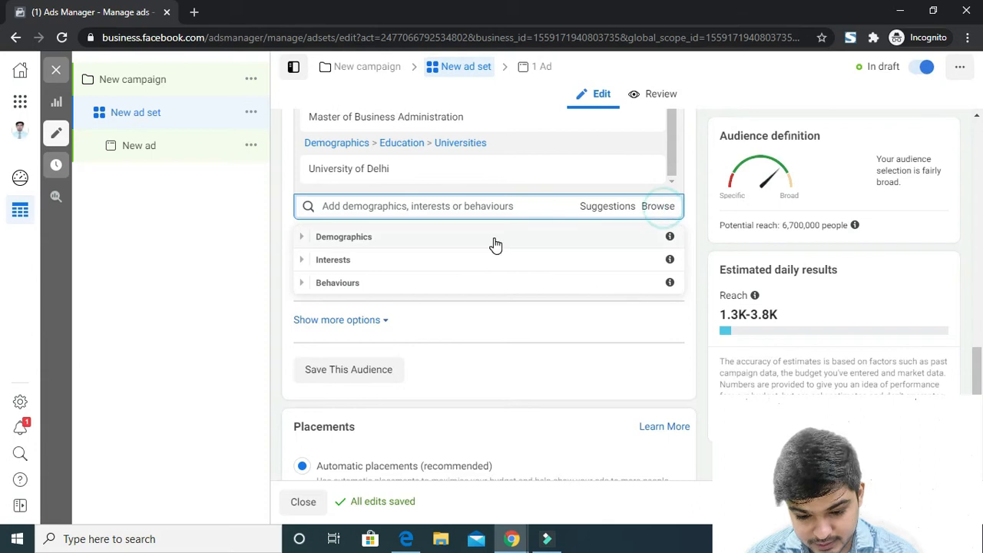
click(304, 284)
scroll(334, 308, down, 1)
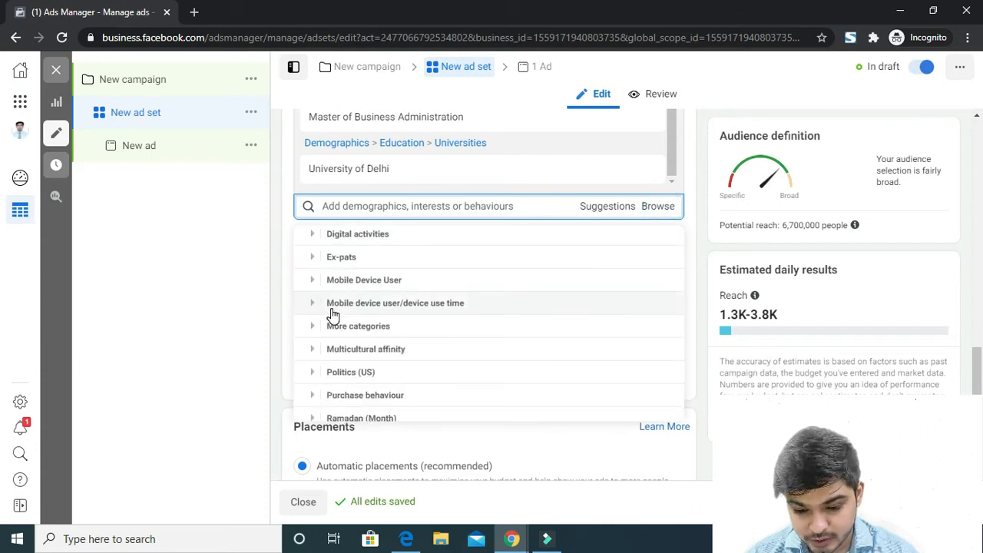
click(312, 258)
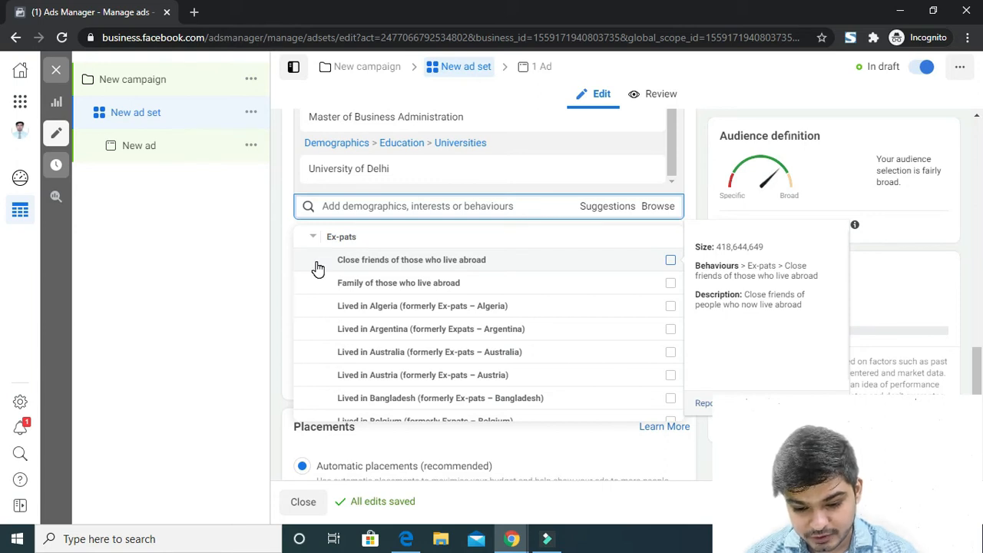
scroll(372, 353, down, 2)
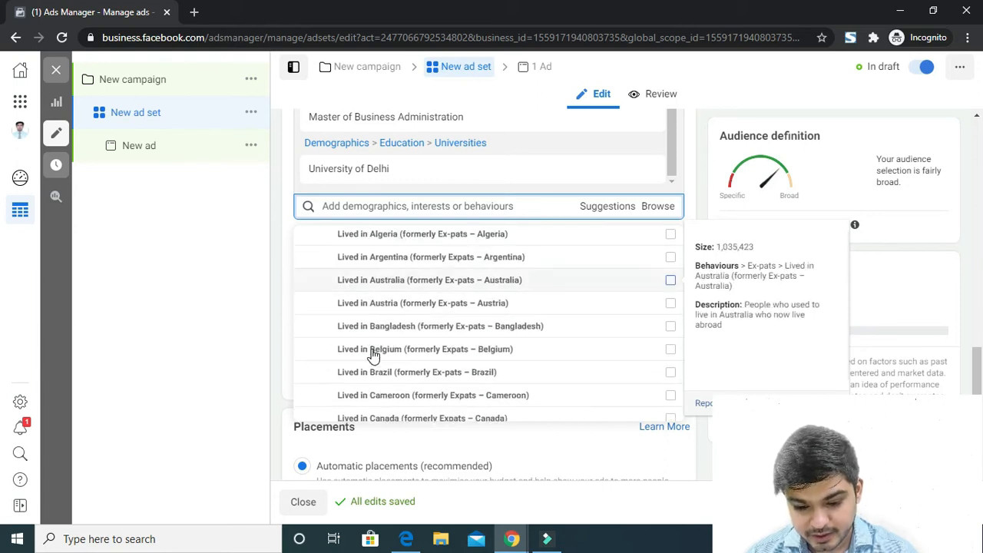
scroll(372, 358, down, 4)
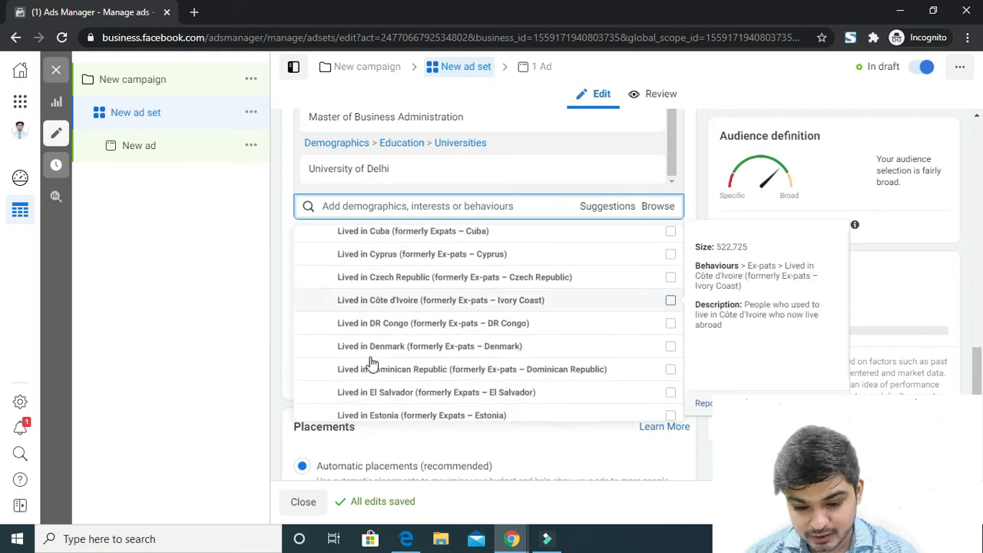
scroll(371, 363, down, 3)
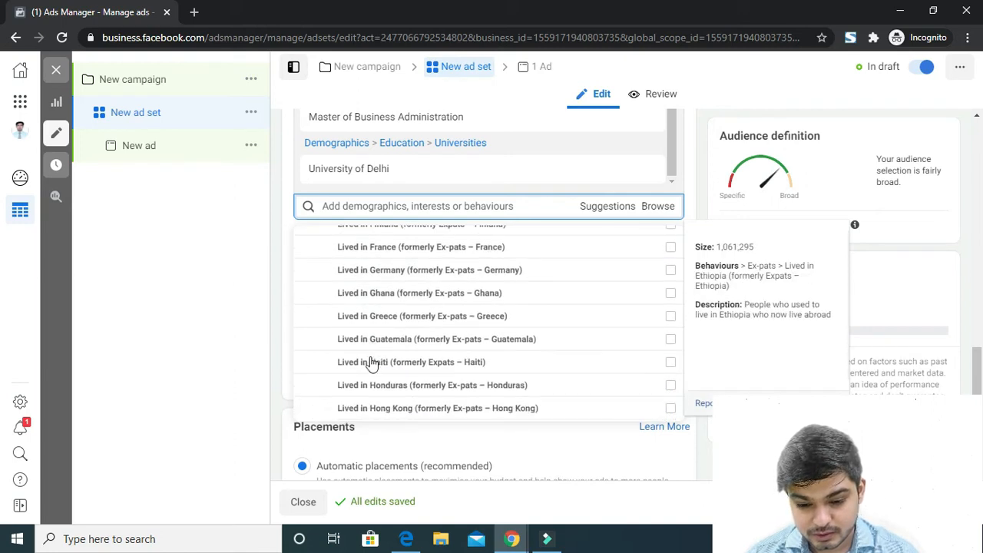
scroll(371, 363, down, 2)
scroll(372, 363, up, 6)
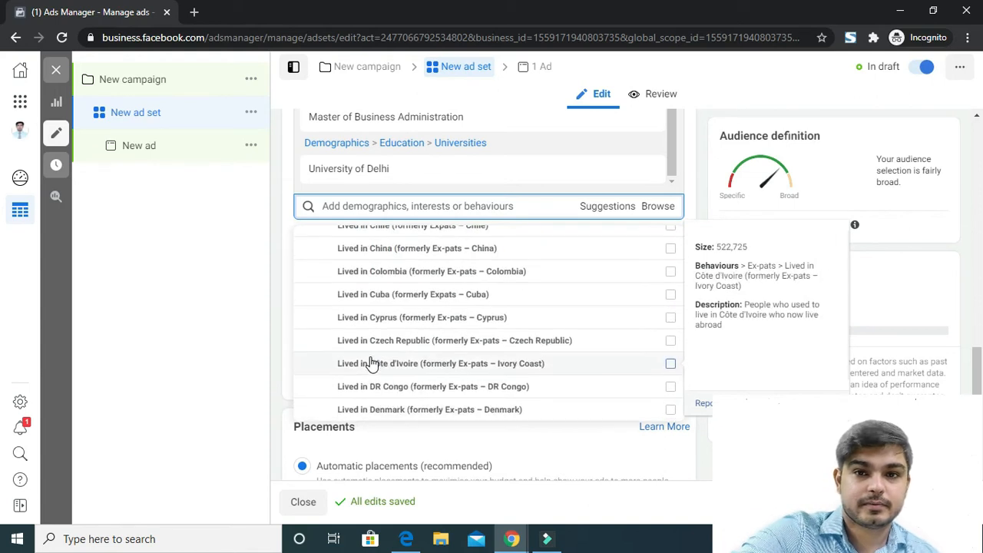
scroll(372, 363, up, 5)
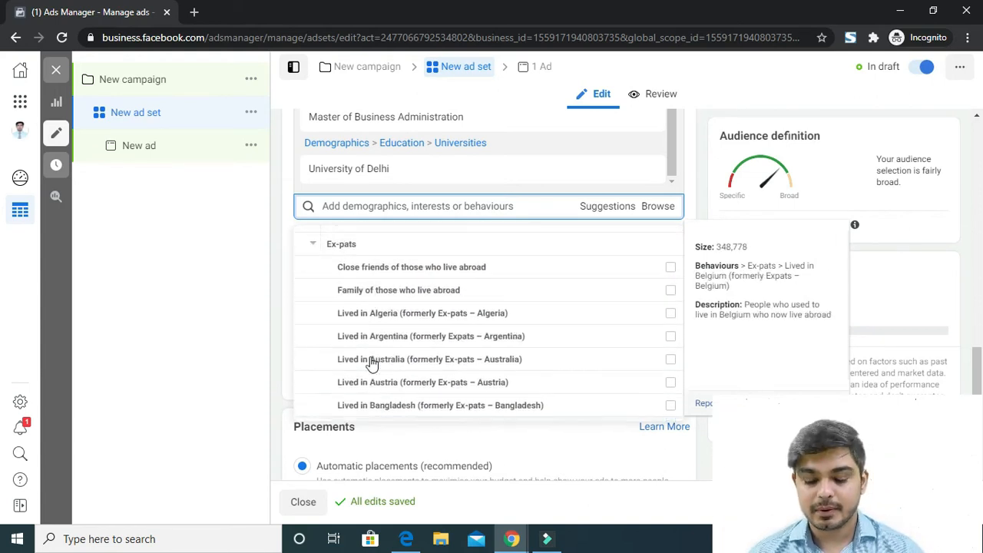
click(313, 310)
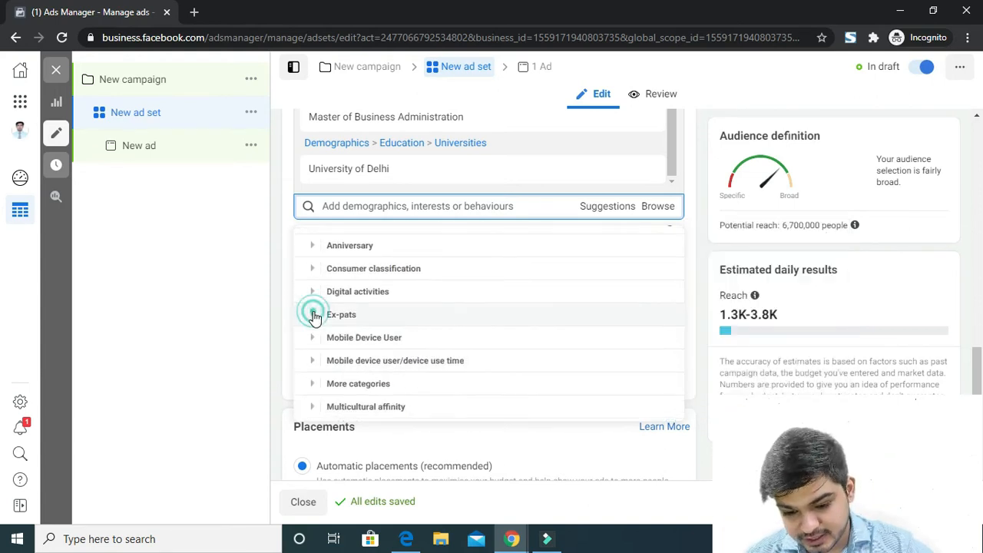
Look through the Mobile Device User behaviours, including device brand, operating system, Facebook access and network connection options, and collapse the category
scroll(321, 338, up, 1)
click(313, 353)
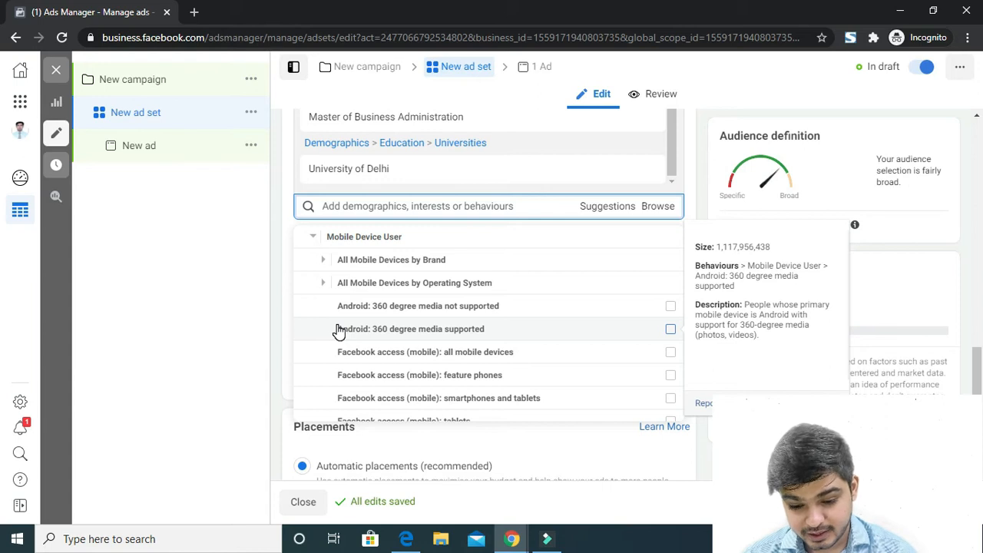
scroll(339, 330, down, 4)
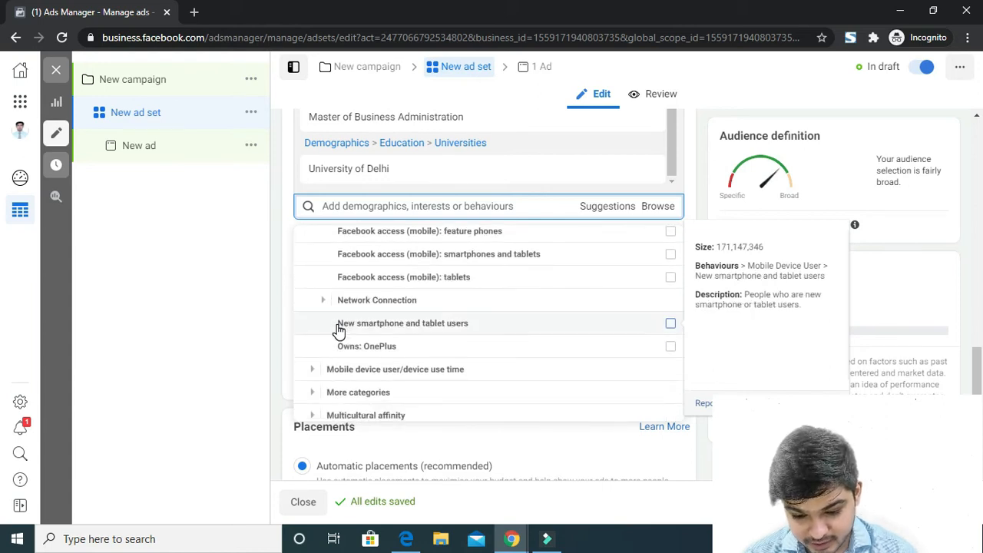
scroll(339, 331, up, 2)
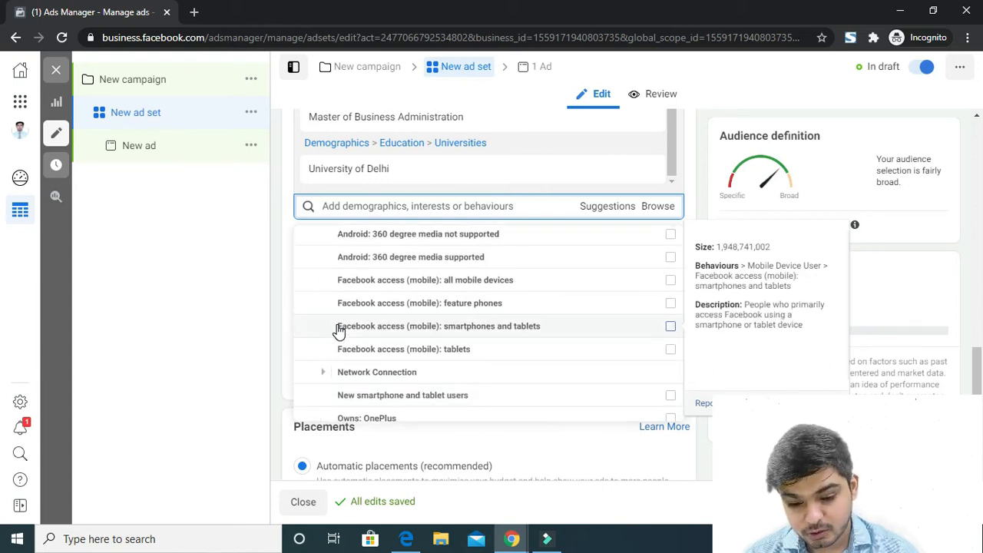
scroll(339, 330, up, 2)
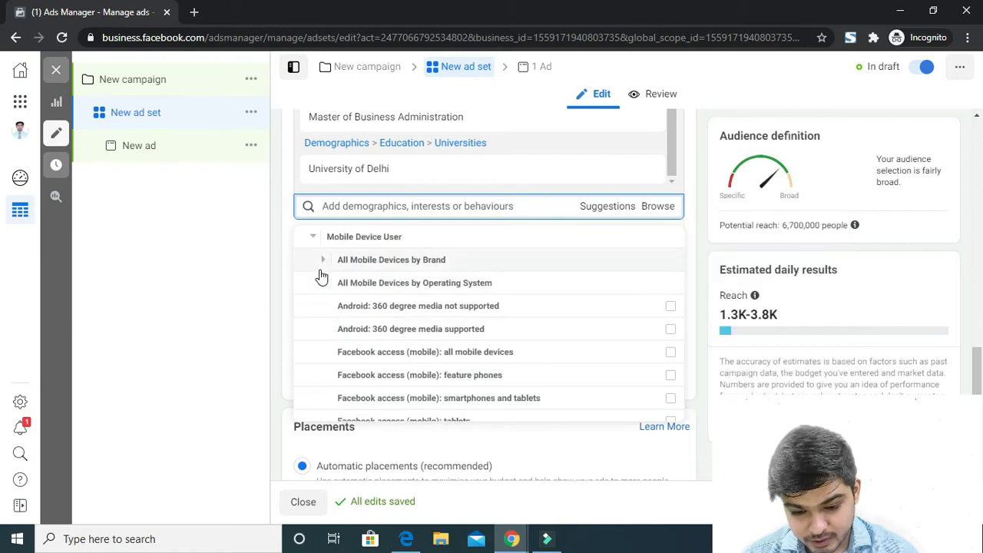
click(313, 237)
scroll(317, 322, up, 3)
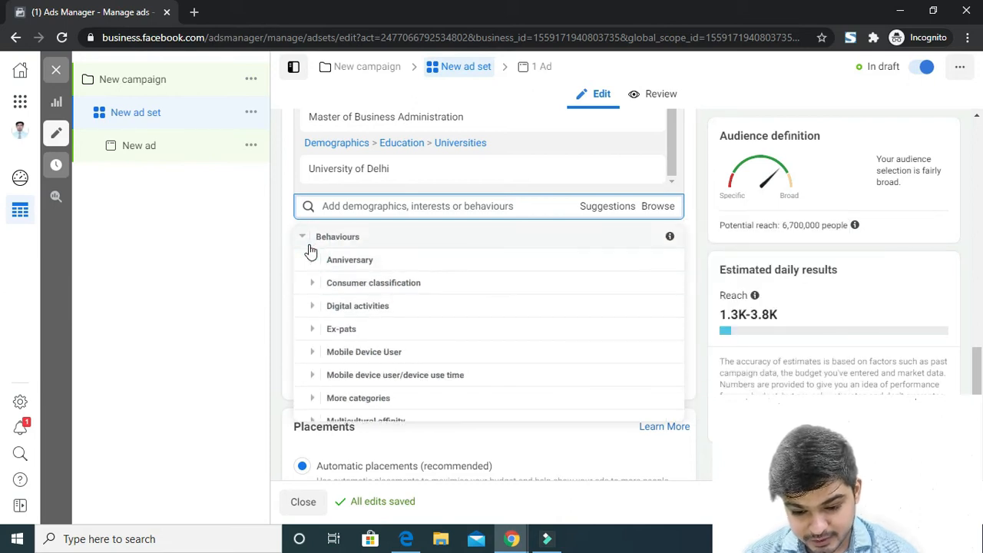
Examine the device use time ranges in the Mobile device user/device use time behaviours
scroll(315, 338, down, 2)
click(312, 303)
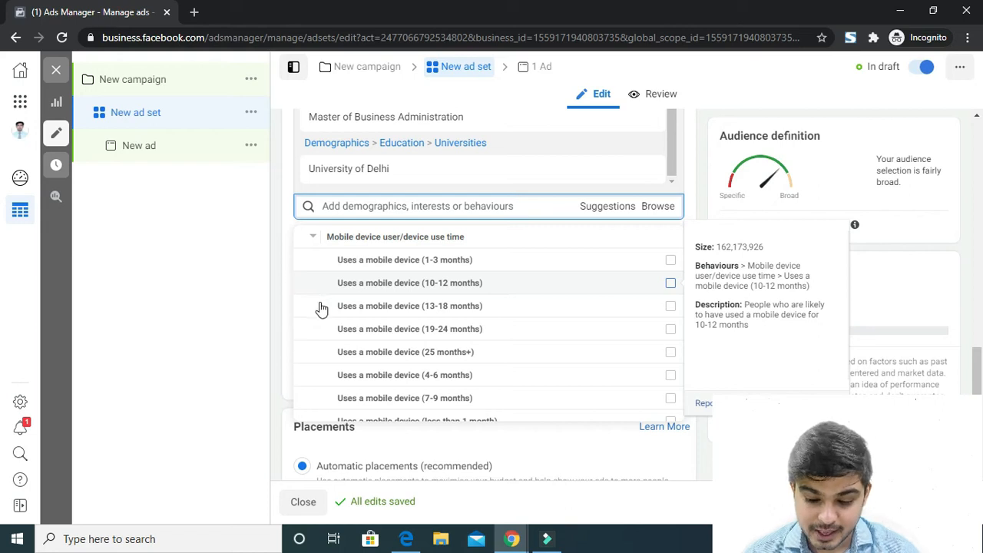
scroll(328, 326, down, 1)
scroll(326, 338, up, 1)
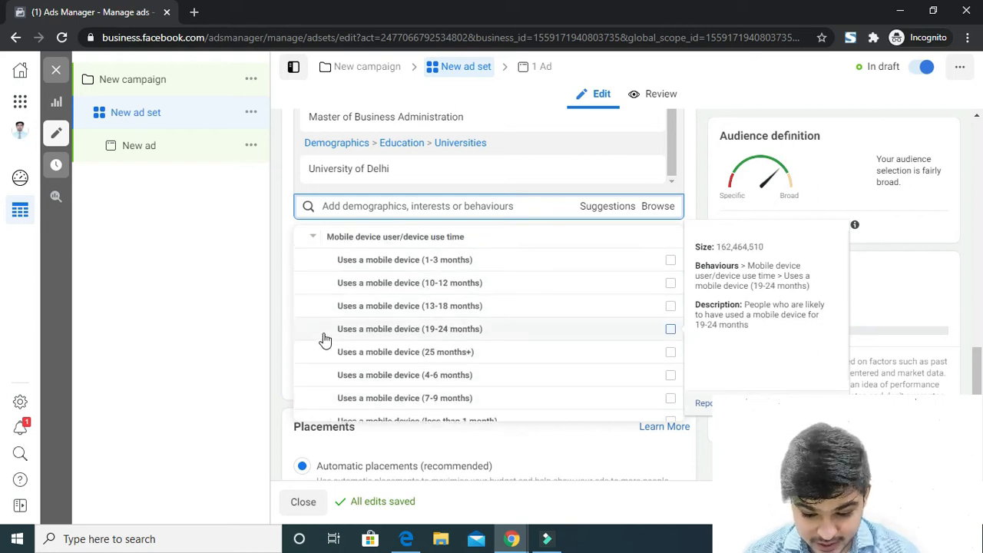
scroll(324, 336, down, 2)
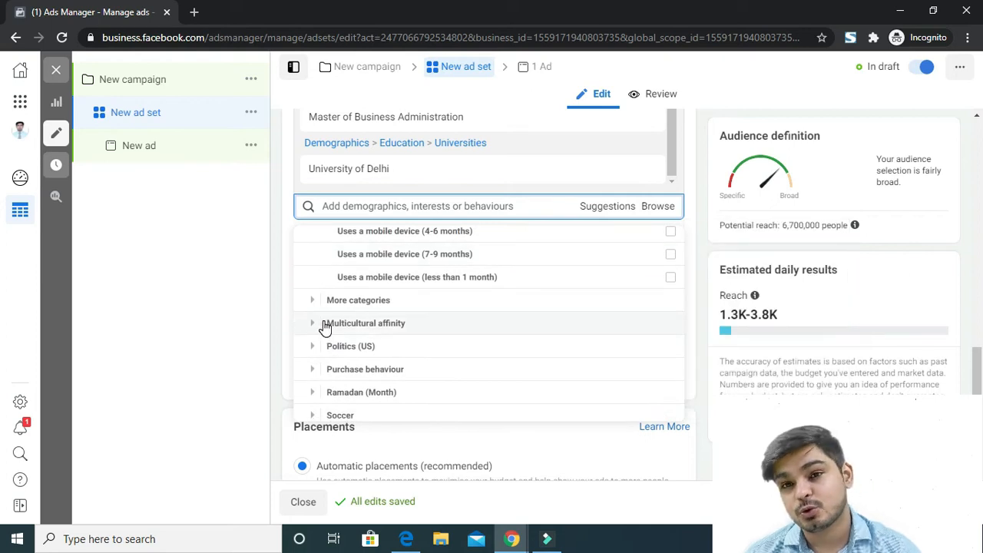
Examine the options in the More categories, Purchase behaviour, Soccer and Travel behaviours
click(311, 300)
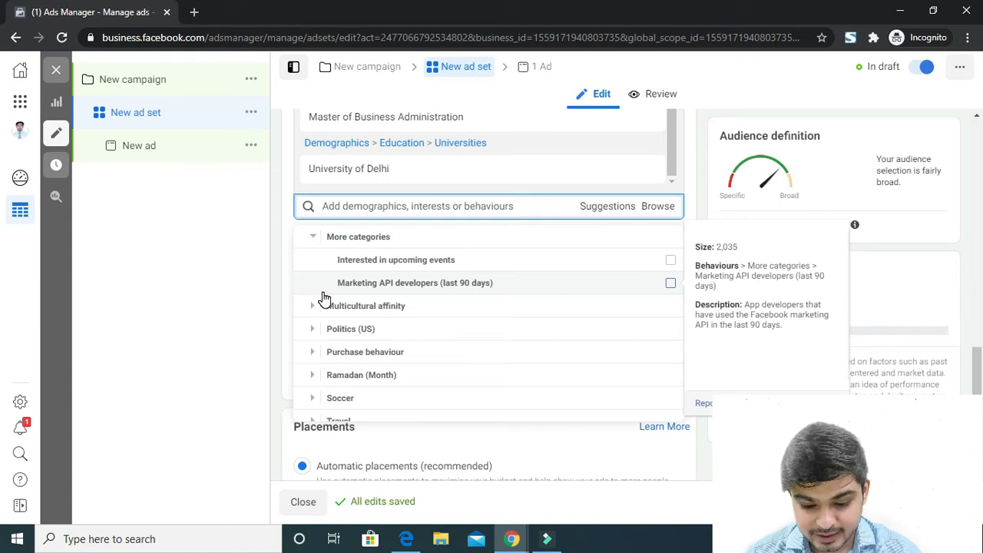
click(312, 353)
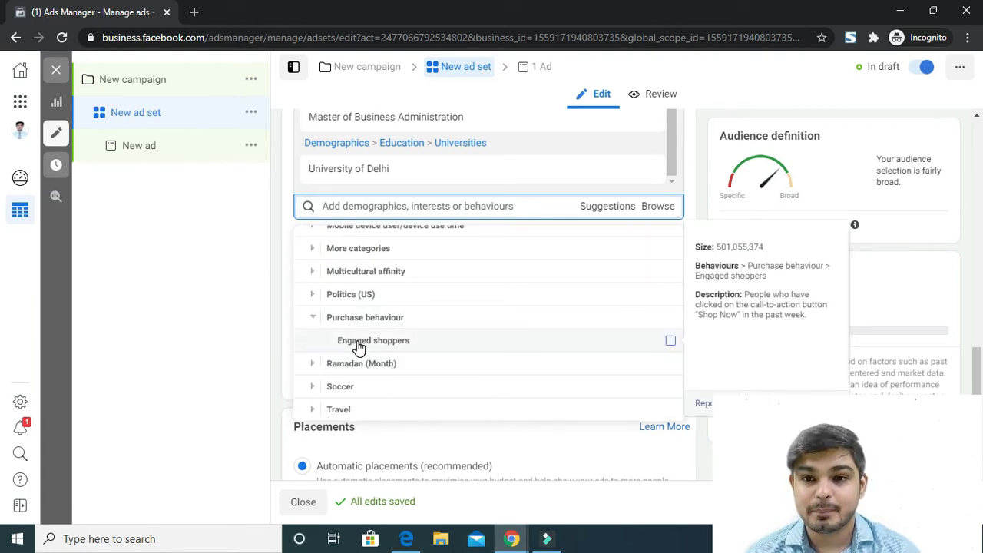
click(315, 391)
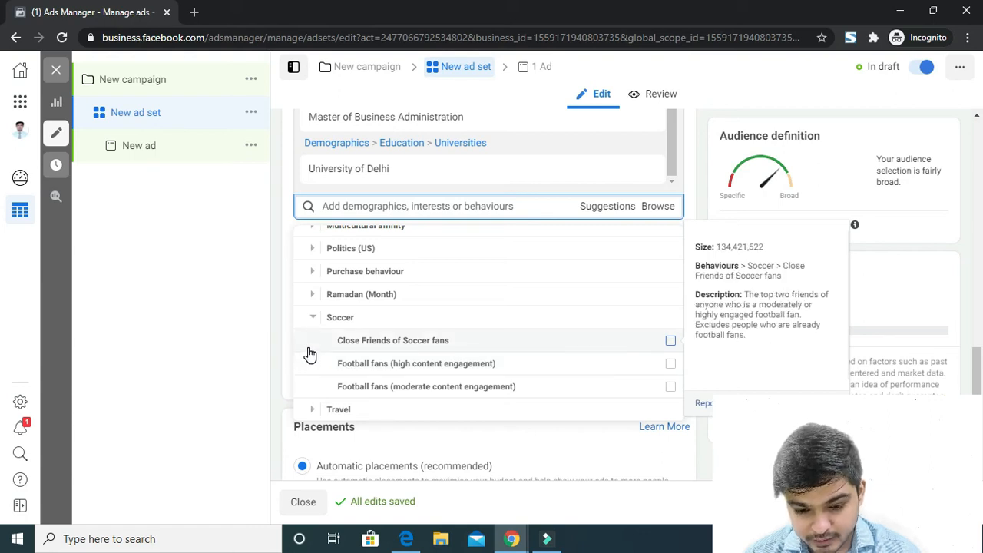
scroll(343, 379, down, 1)
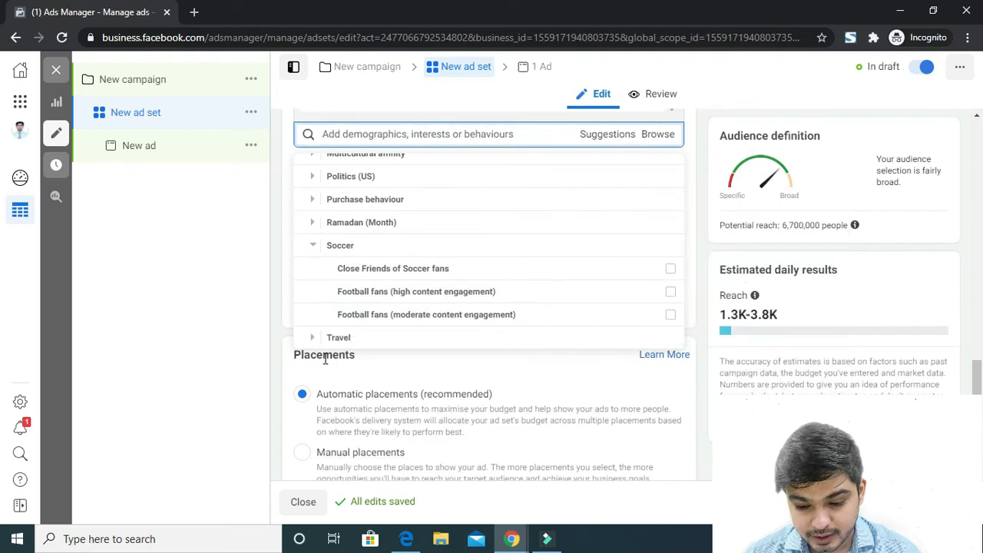
click(314, 339)
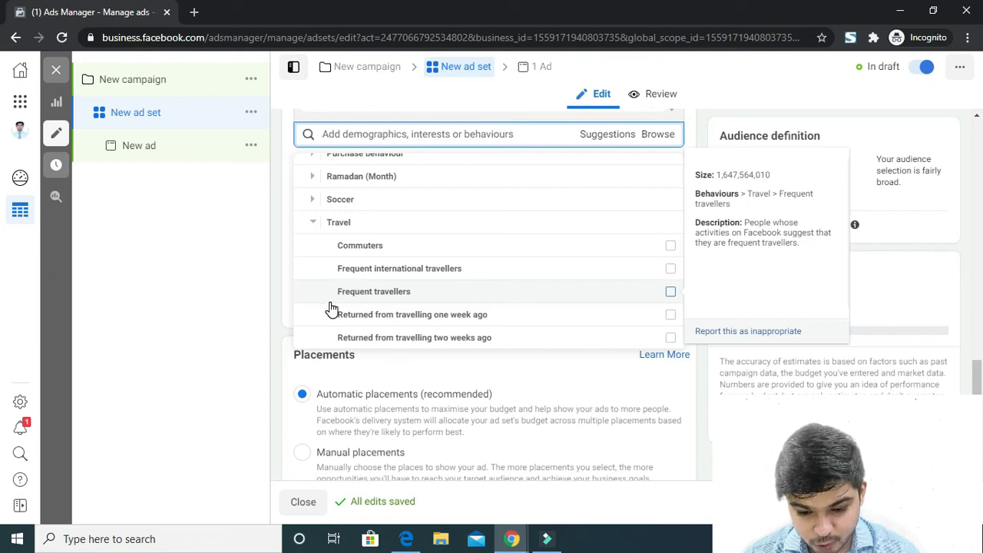
Look over the Placements and Optimisation and delivery sections, and return to the list of Behaviours categories
scroll(331, 307, down, 1)
scroll(328, 319, down, 1)
scroll(329, 319, down, 1)
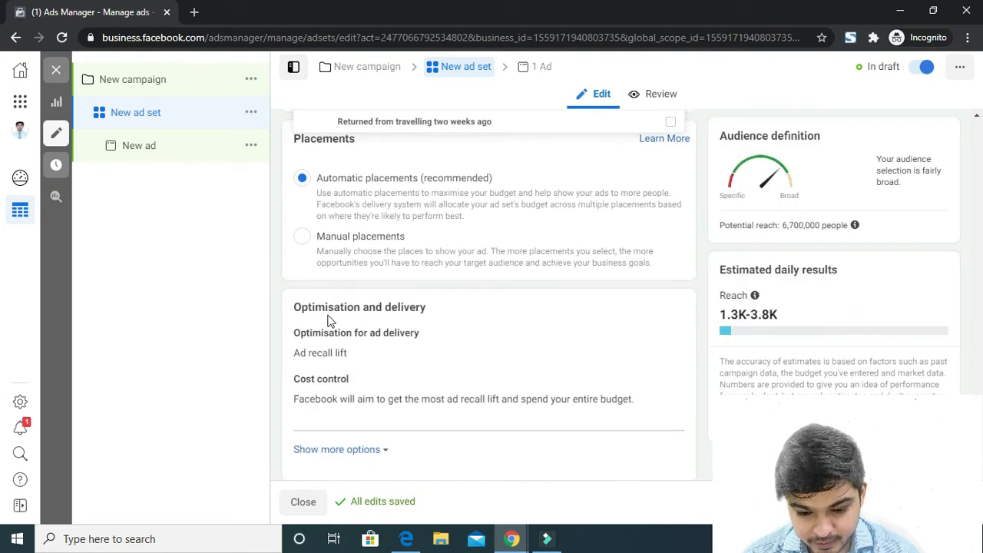
scroll(329, 321, up, 4)
scroll(329, 321, up, 6)
scroll(388, 278, up, 3)
scroll(391, 277, down, 3)
scroll(343, 353, down, 2)
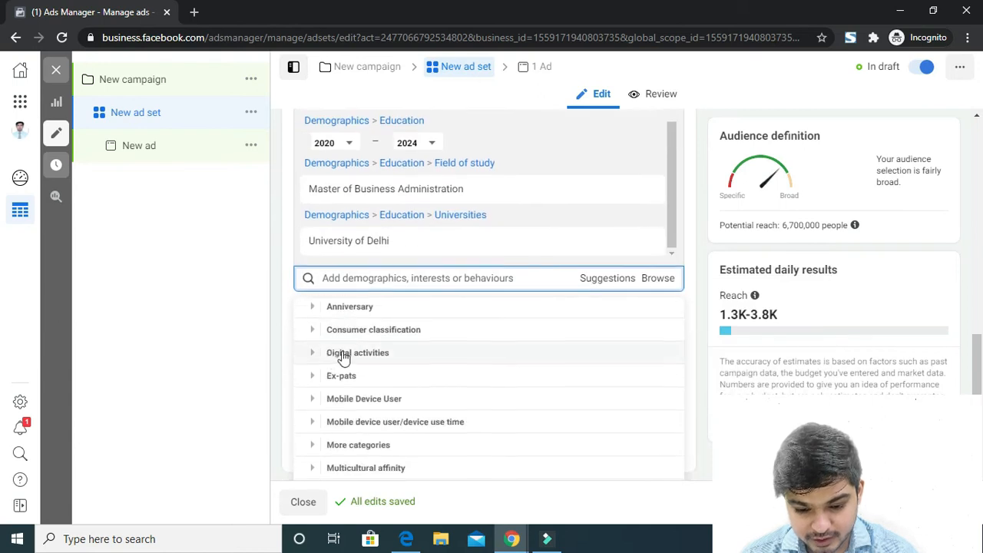
Switch the ad set to manual placements and look through the available devices, platforms and placement options
scroll(278, 361, down, 5)
scroll(279, 359, down, 1)
scroll(279, 356, up, 1)
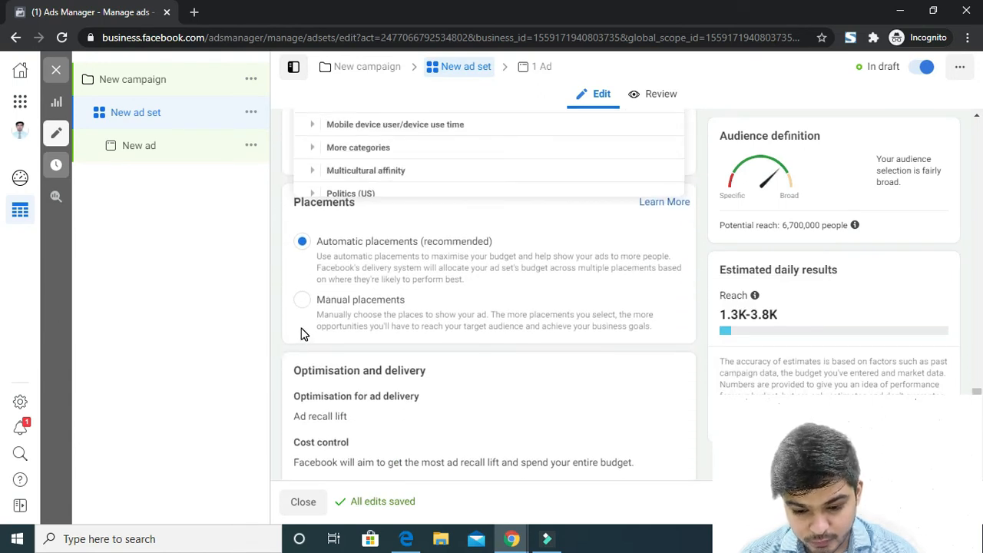
scroll(302, 336, up, 1)
scroll(331, 331, up, 1)
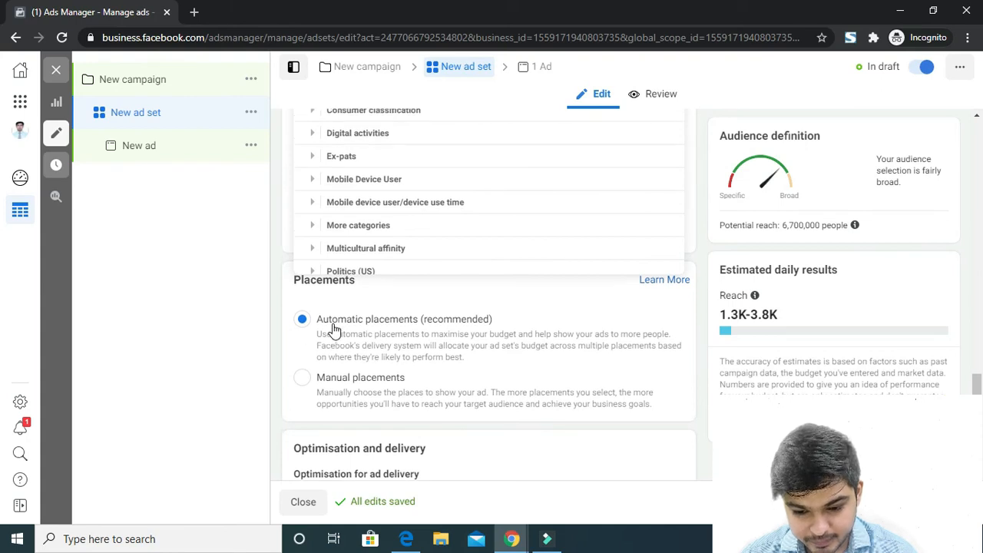
click(302, 444)
scroll(368, 407, down, 4)
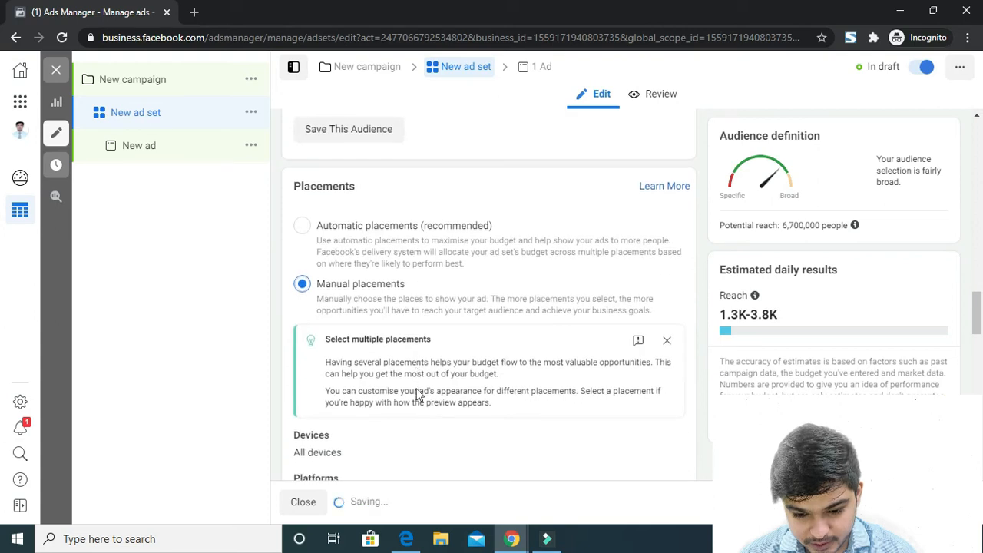
scroll(484, 330, down, 7)
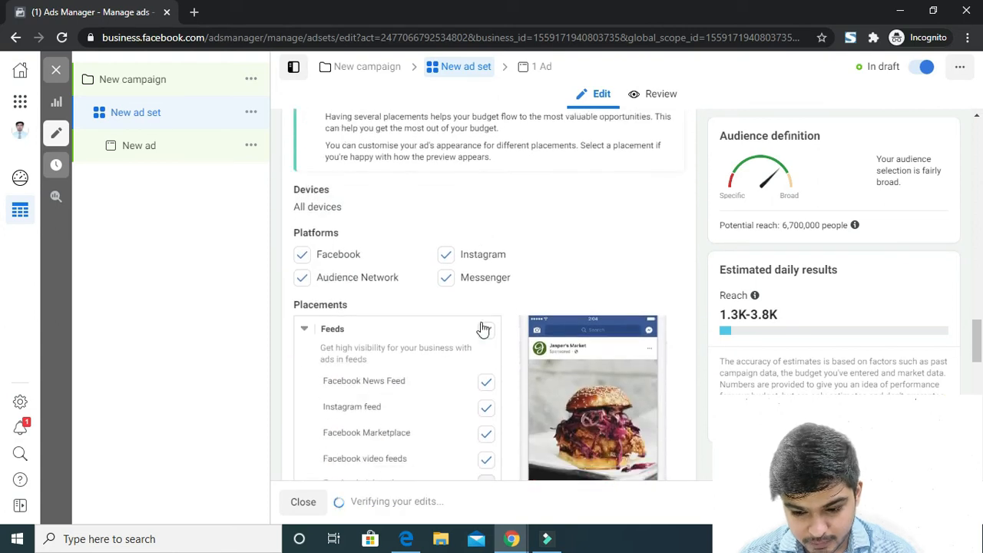
scroll(584, 359, down, 6)
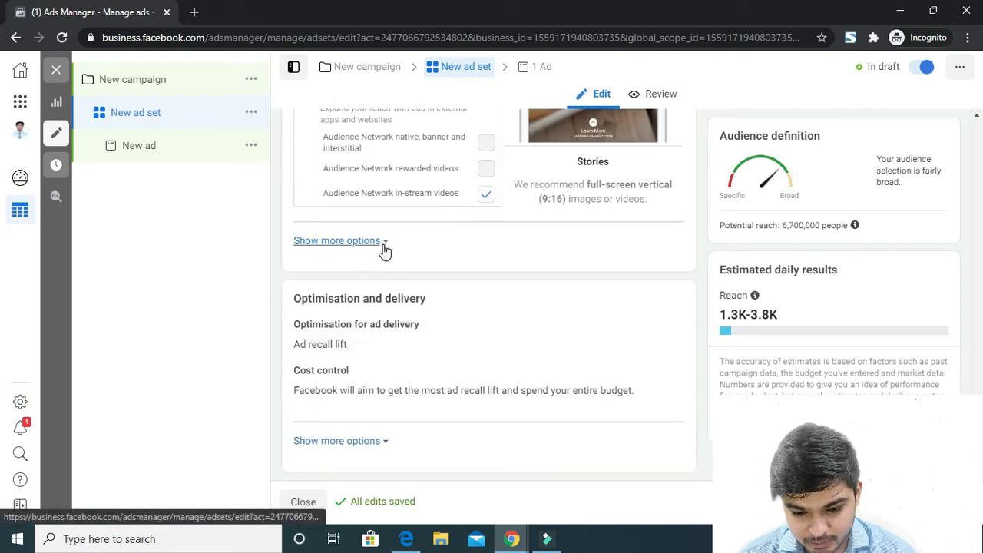
Show the additional placement options and restrict the specific mobile devices and operating systems to Android devices only
click(381, 242)
scroll(387, 253, down, 1)
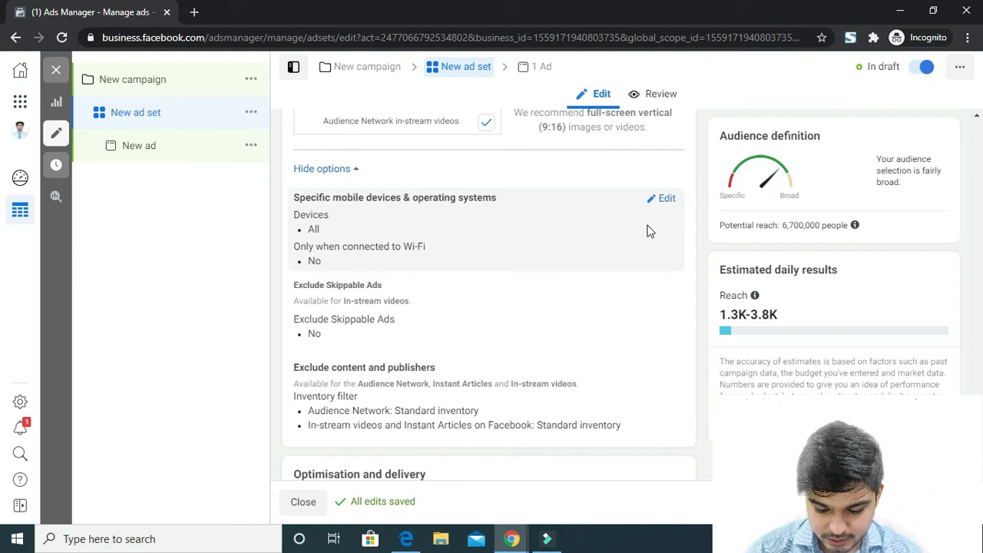
click(666, 199)
click(403, 225)
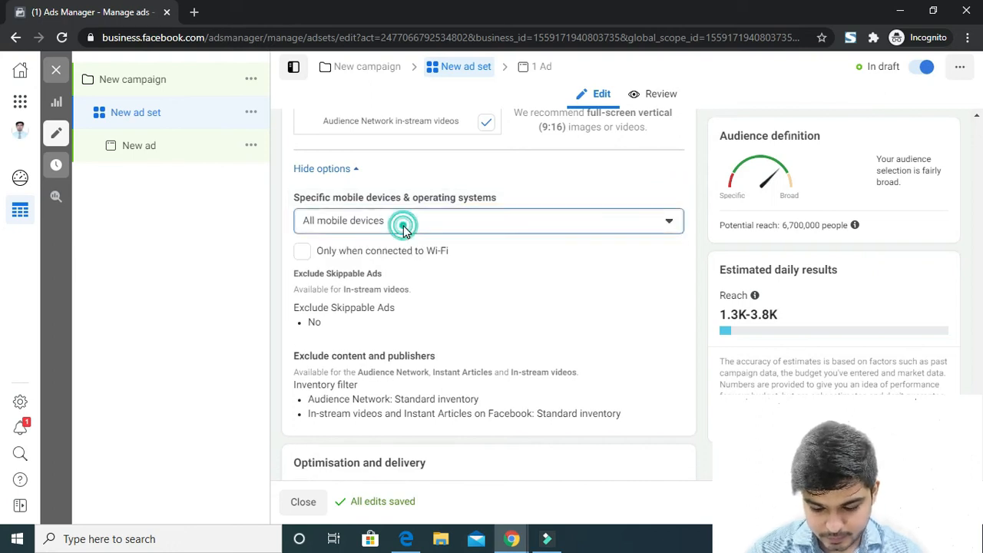
click(388, 276)
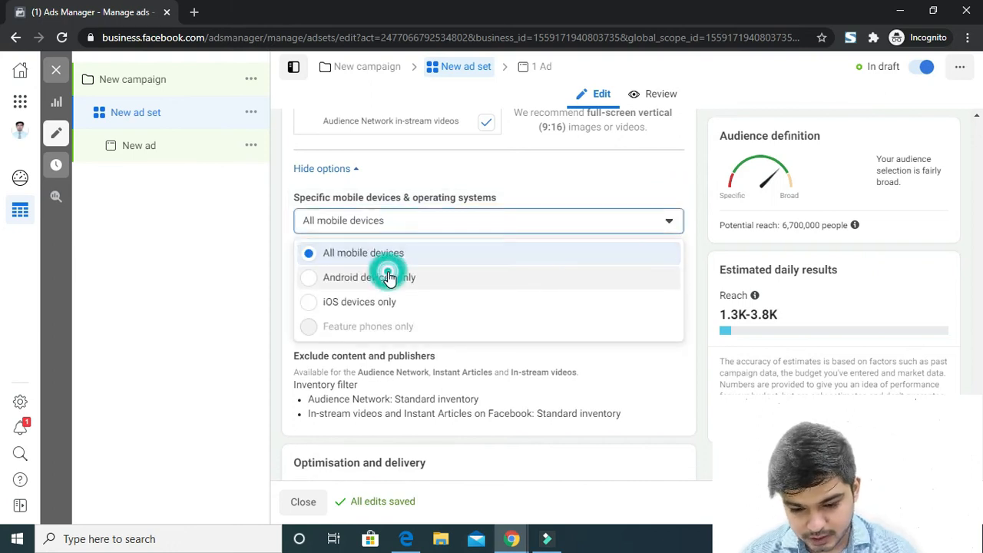
Examine the minimum OS version and the included device settings for Android devices
scroll(408, 322, down, 2)
click(412, 316)
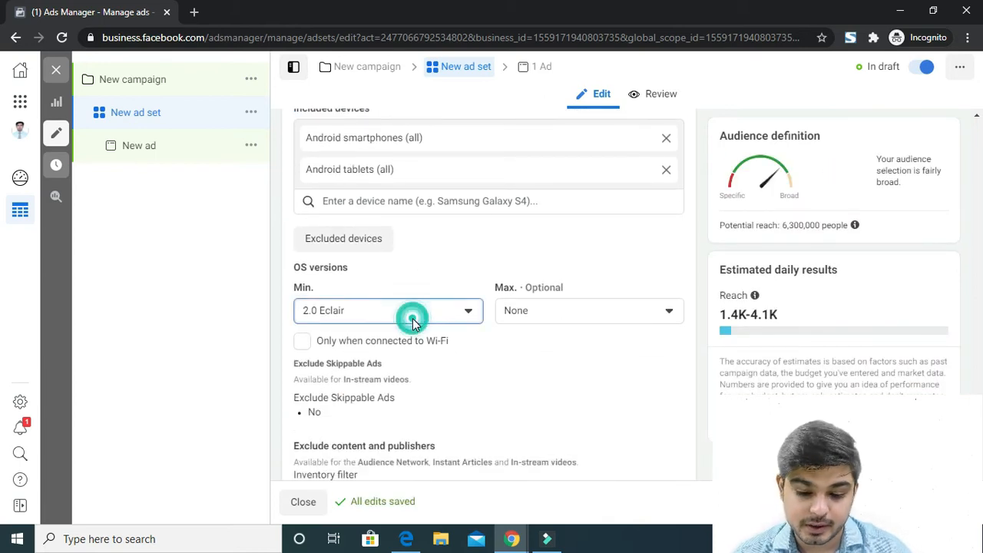
click(412, 316)
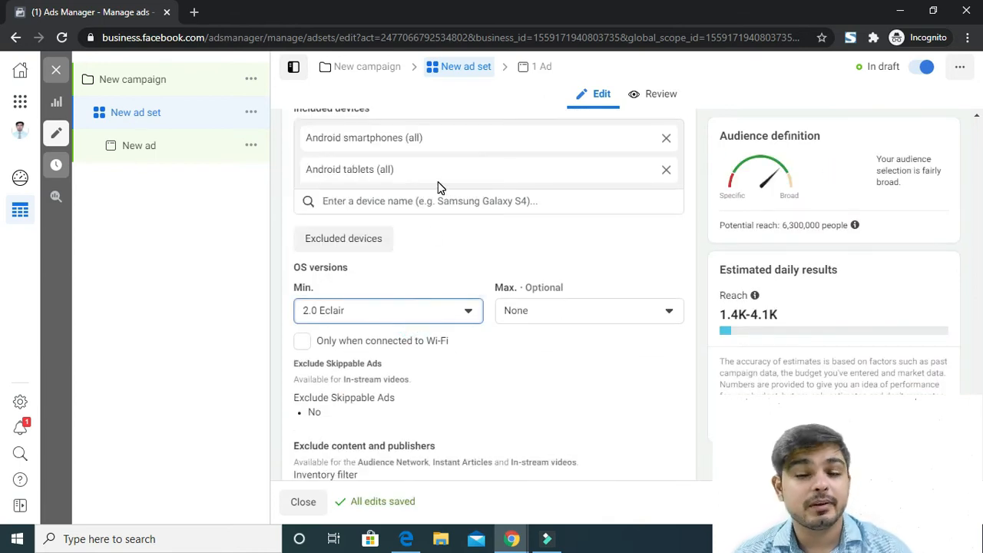
click(435, 202)
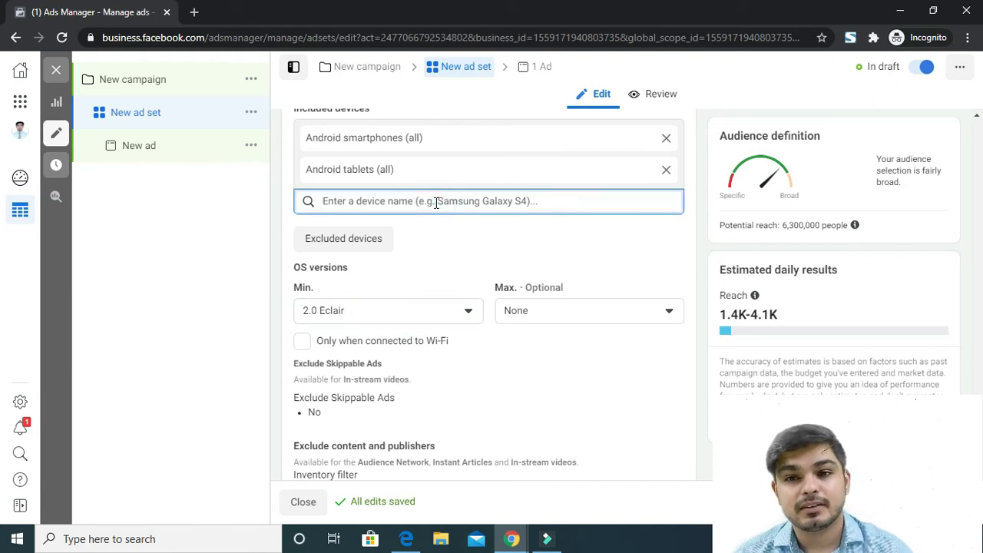
scroll(428, 242, up, 1)
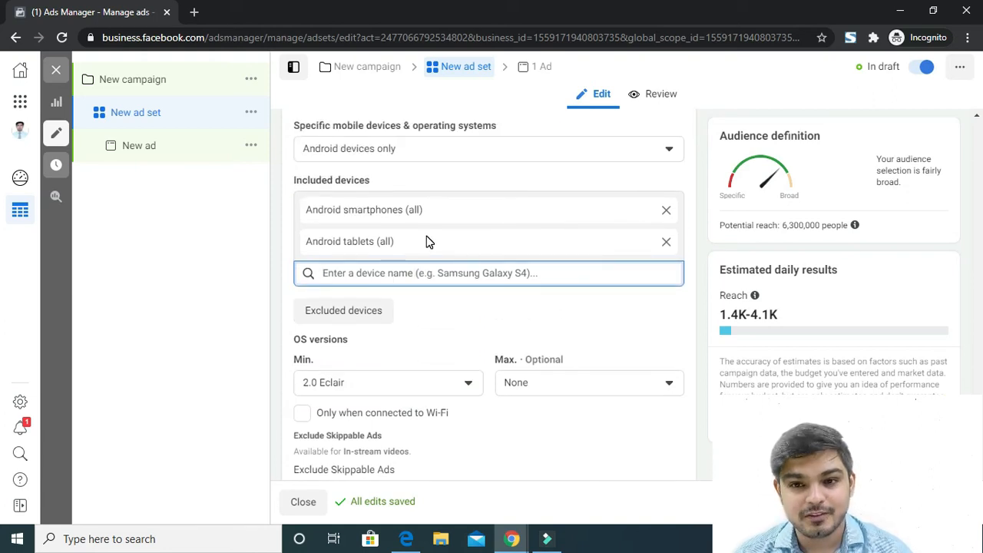
Try to remove Android smartphones (all) and Android tablets (all) from the included devices
click(665, 212)
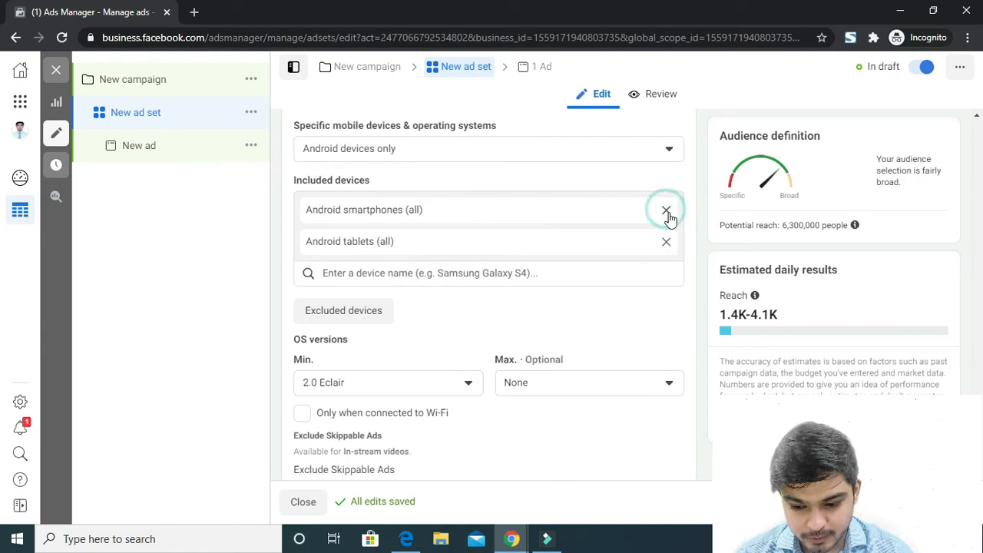
click(667, 215)
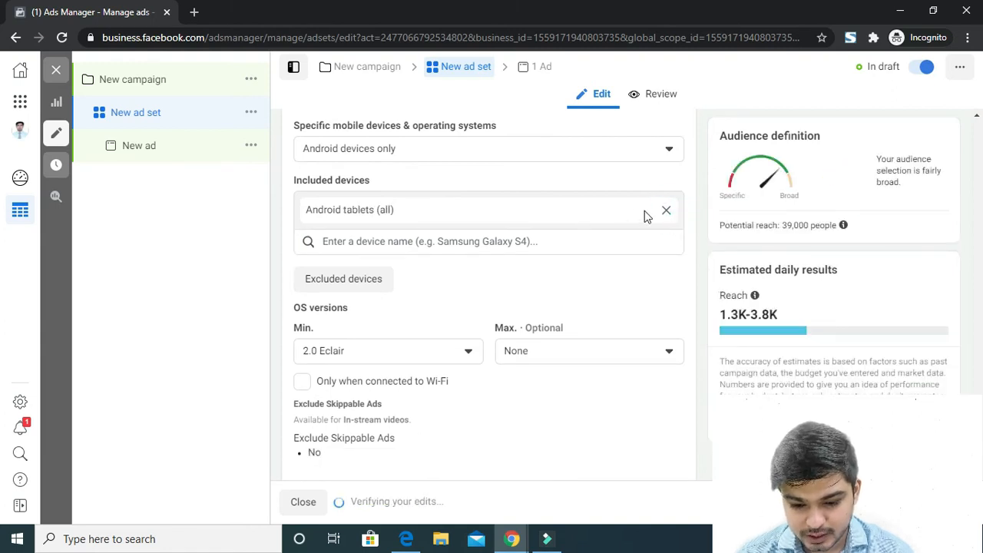
click(666, 212)
click(413, 215)
Search the included devices for "one" and add OnePlus devices
click(388, 274)
text(aone)
key(ctrl+a)
text(one)
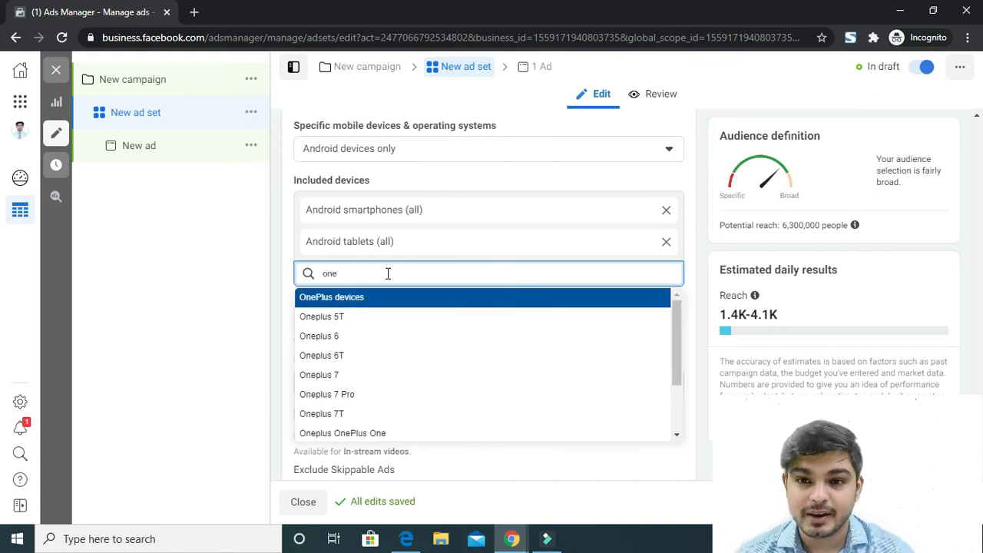
click(379, 298)
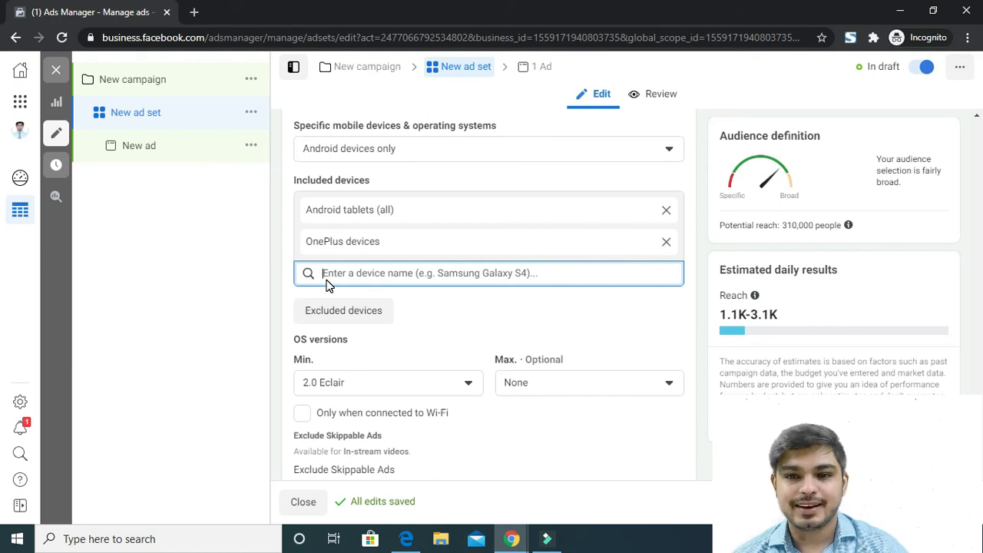
Remove OnePlus devices and Android tablets (all), and restrict the specific mobile devices and operating systems to iOS devices only
click(664, 241)
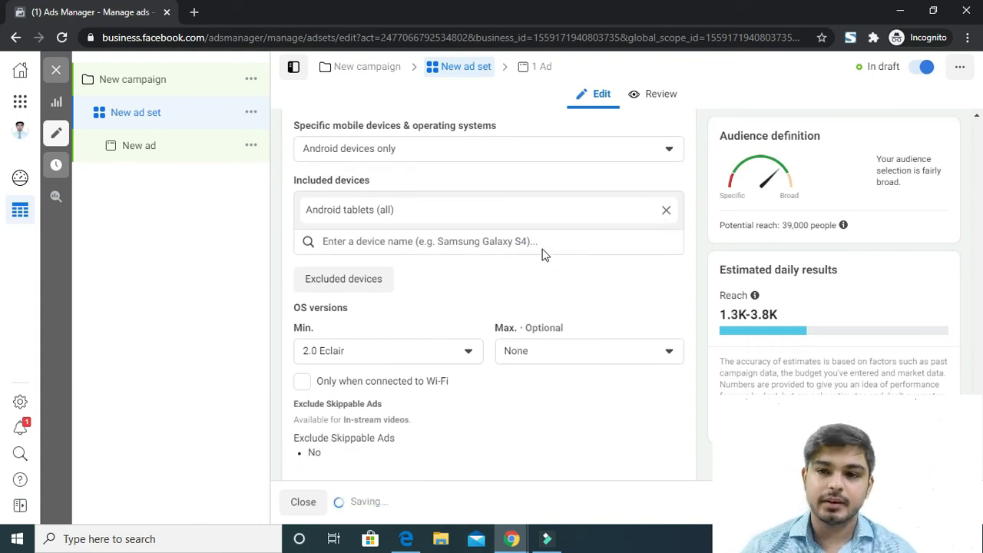
click(665, 210)
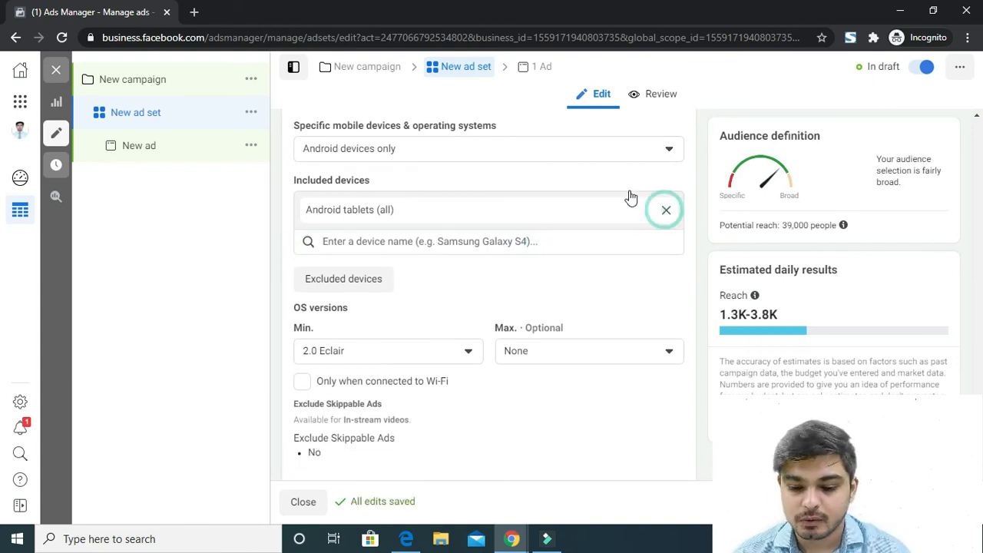
click(589, 148)
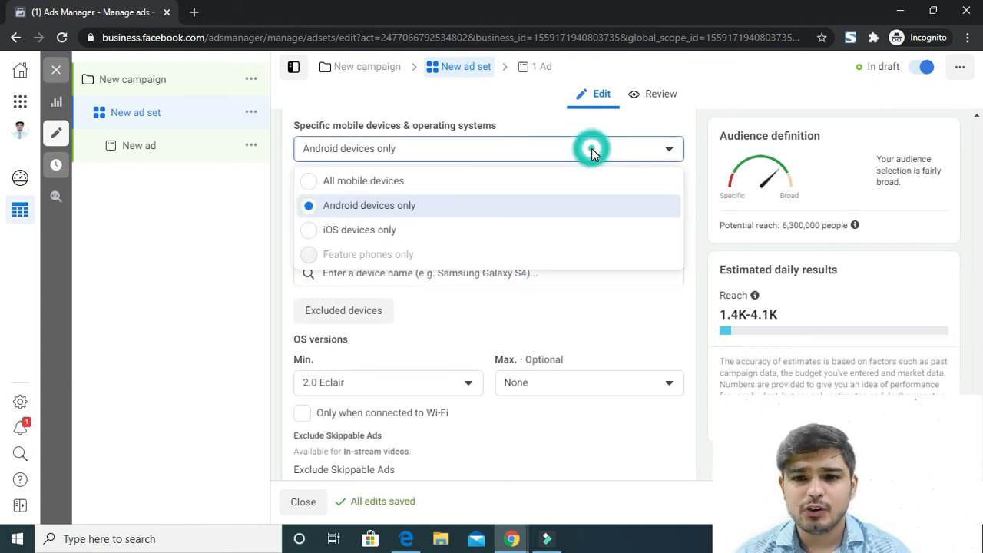
click(500, 231)
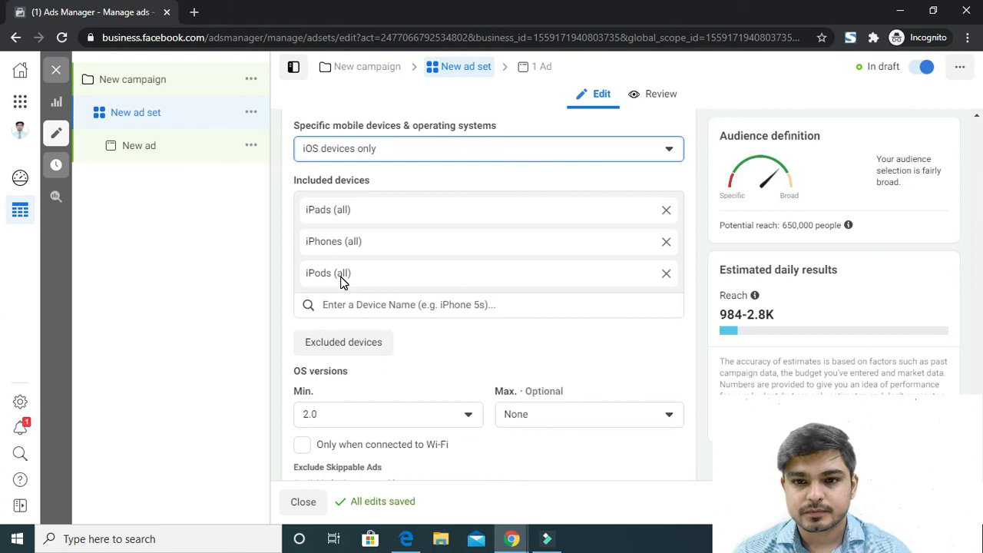
Look over the Optimisation and delivery section, the Placements settings, and the detailed targeting and language options of the audience
scroll(450, 300, down, 5)
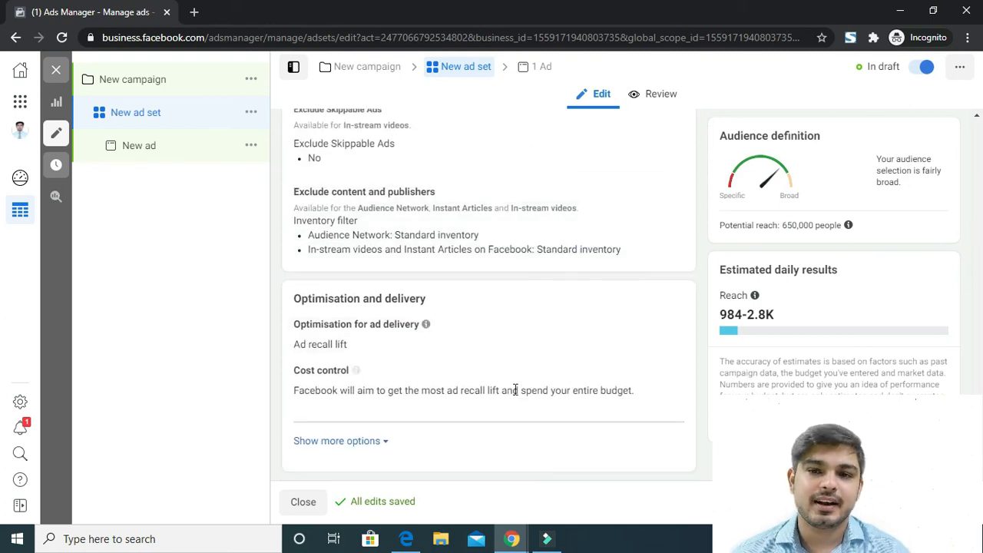
drag(980, 456, 977, 290)
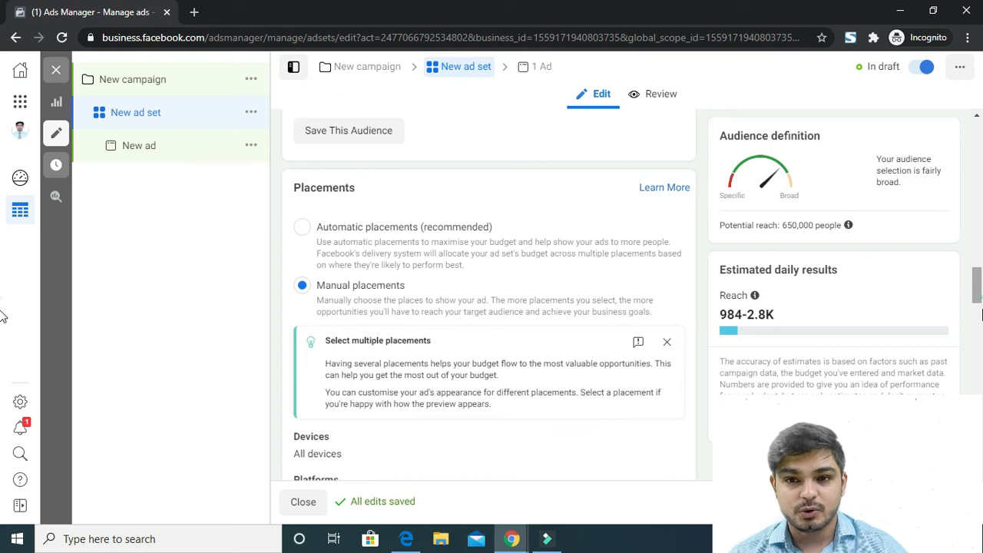
scroll(430, 414, down, 10)
scroll(415, 320, up, 10)
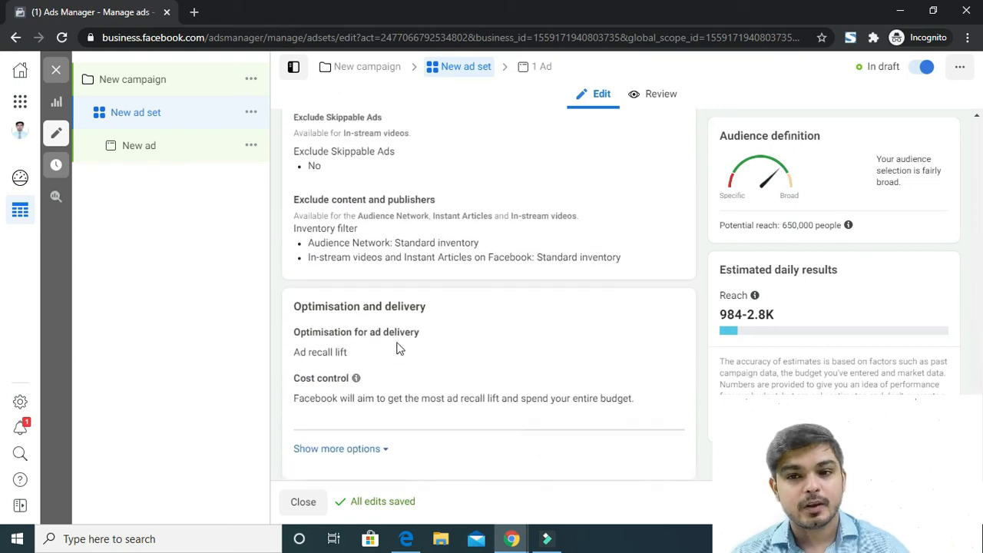
scroll(420, 314, up, 12)
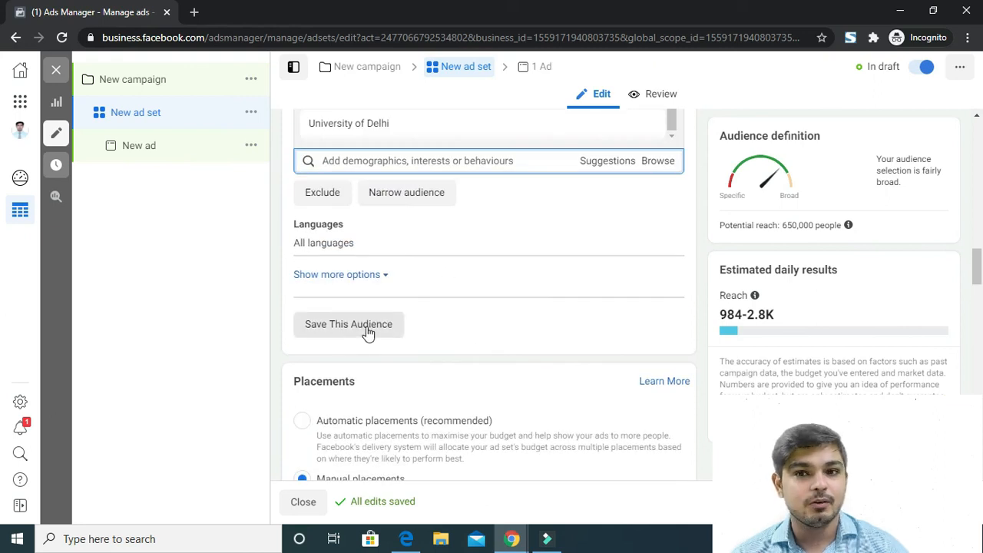
scroll(350, 338, up, 3)
scroll(351, 338, down, 2)
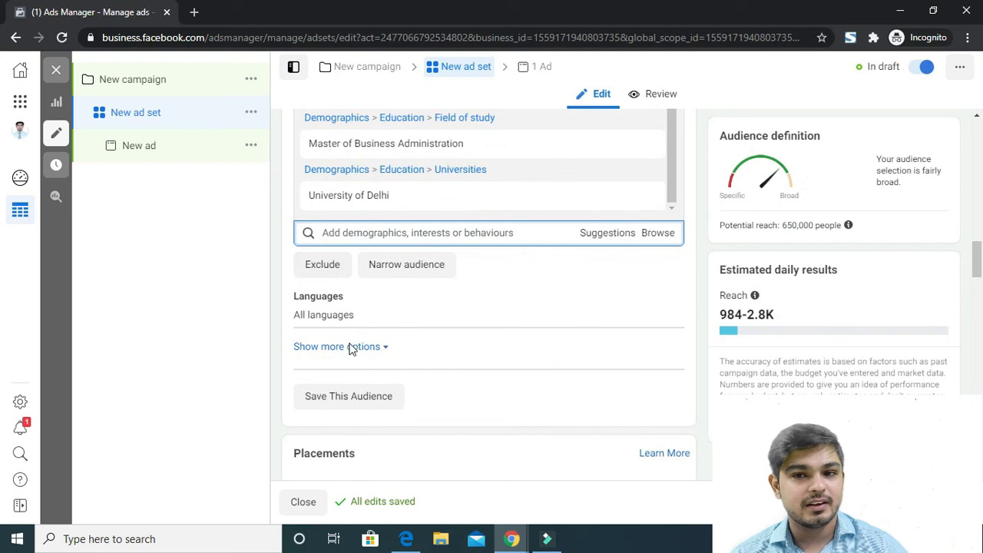